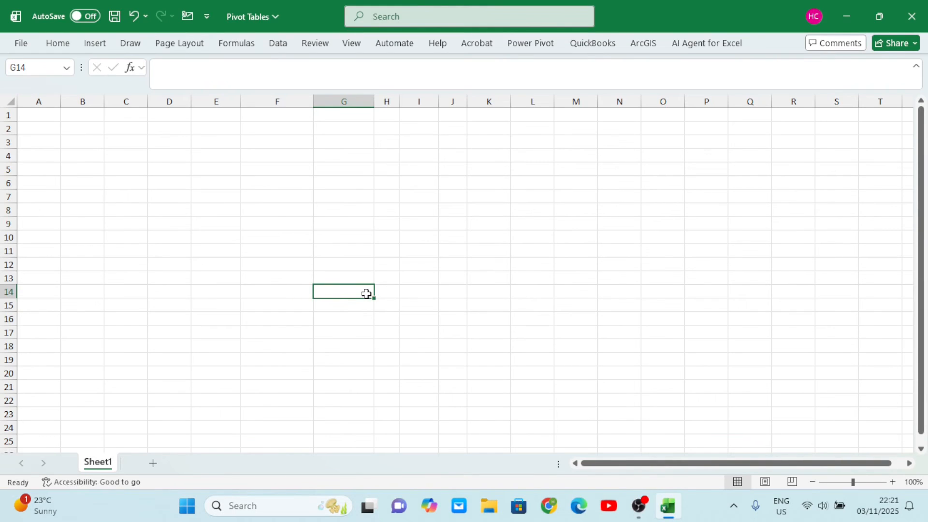
Step: Add a new blank worksheet to the Pivot Tables workbook
left_click(293, 228)
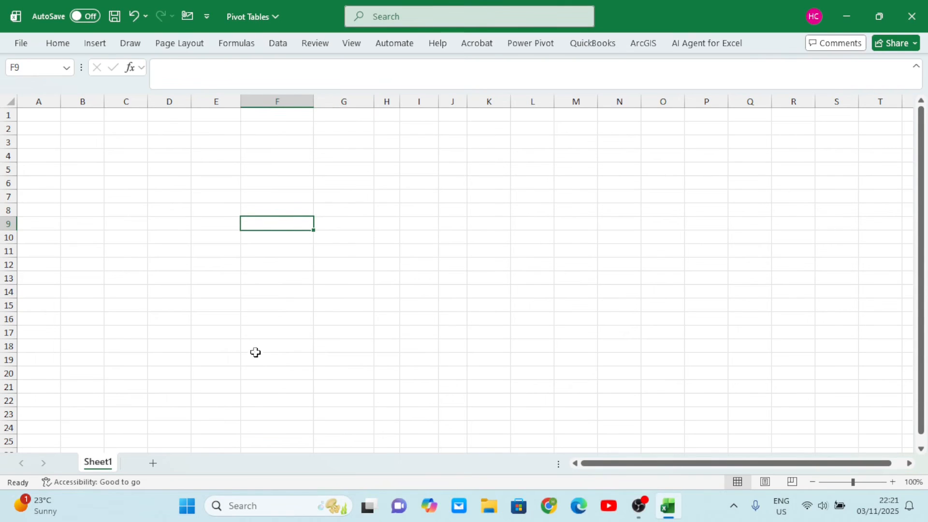
left_click(154, 465)
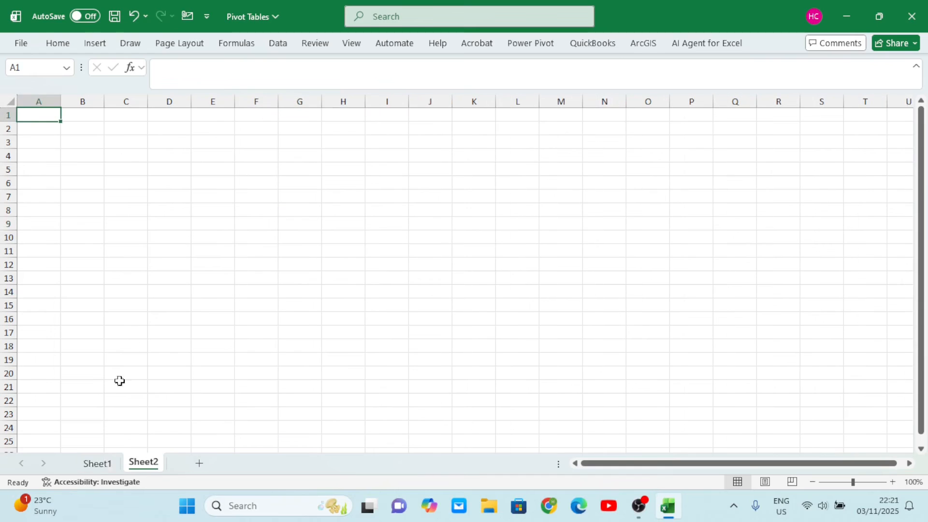
left_click(169, 196)
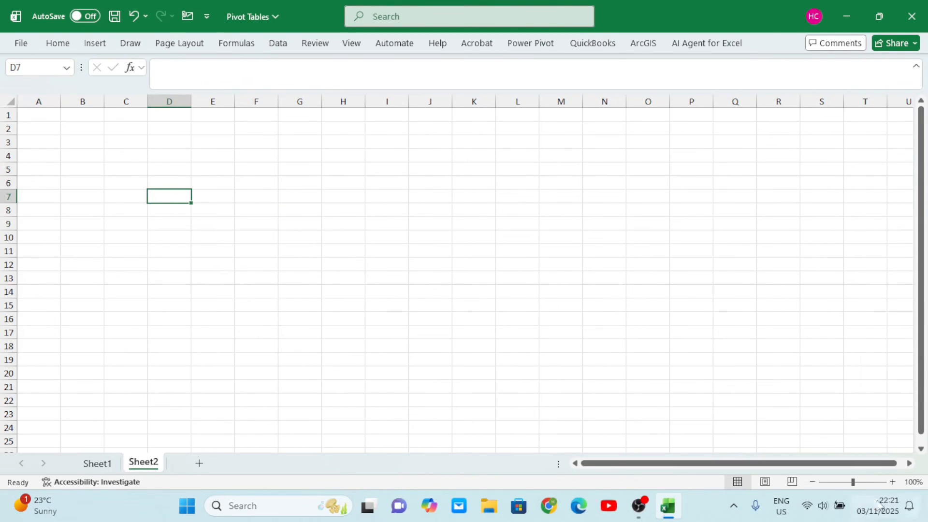
left_click(893, 482)
left_click(894, 482)
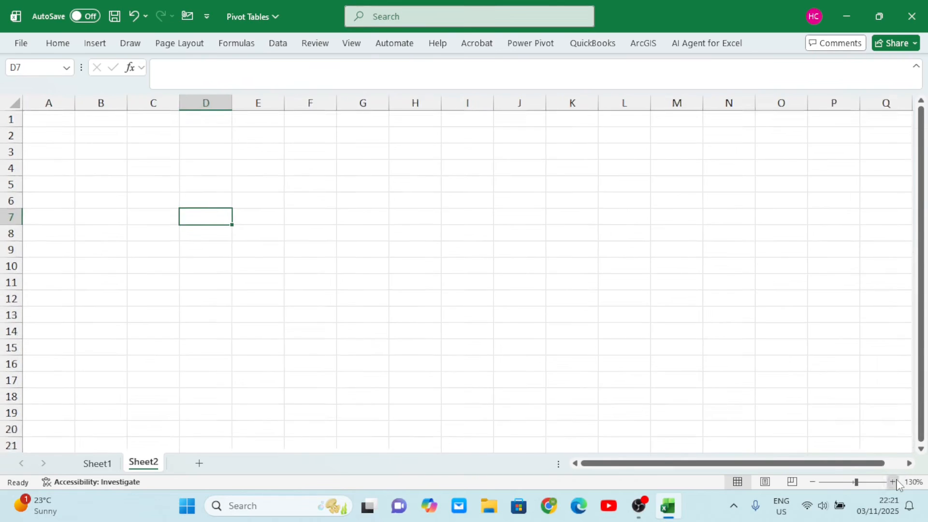
left_click(893, 482)
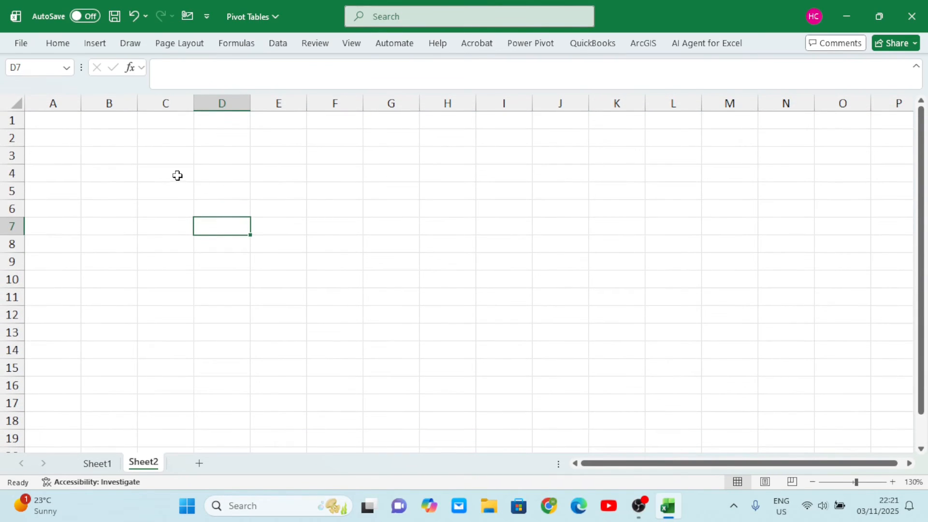
Step: Enter the column headers Year, Month and Salary in cells D4 to F4
left_click(213, 172)
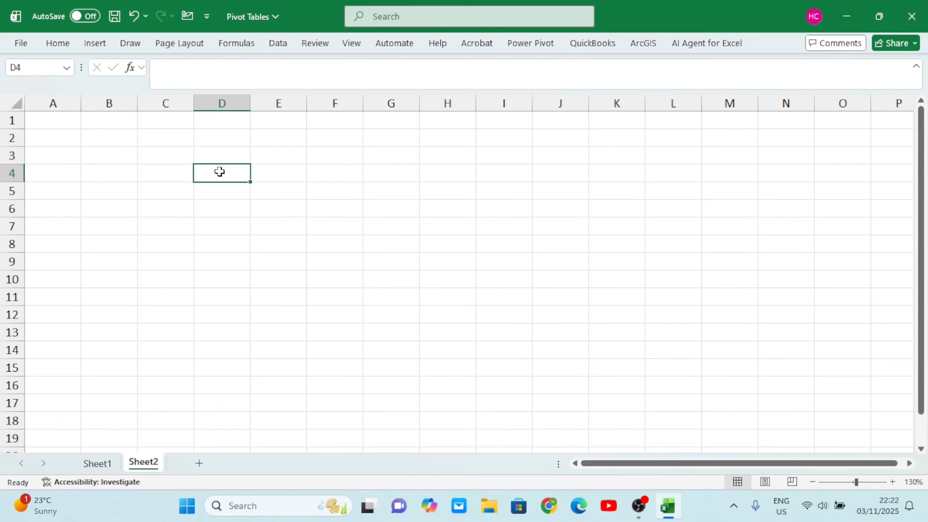
type("Year")
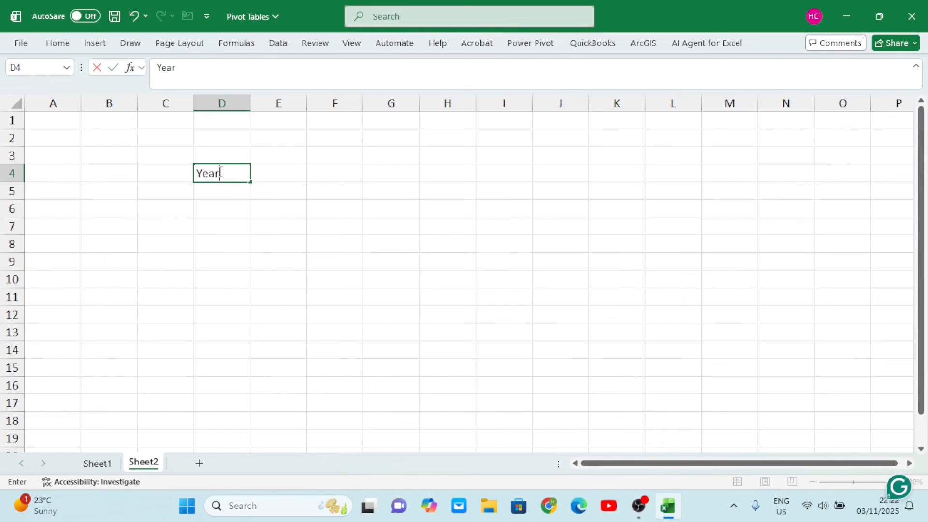
left_click(279, 171)
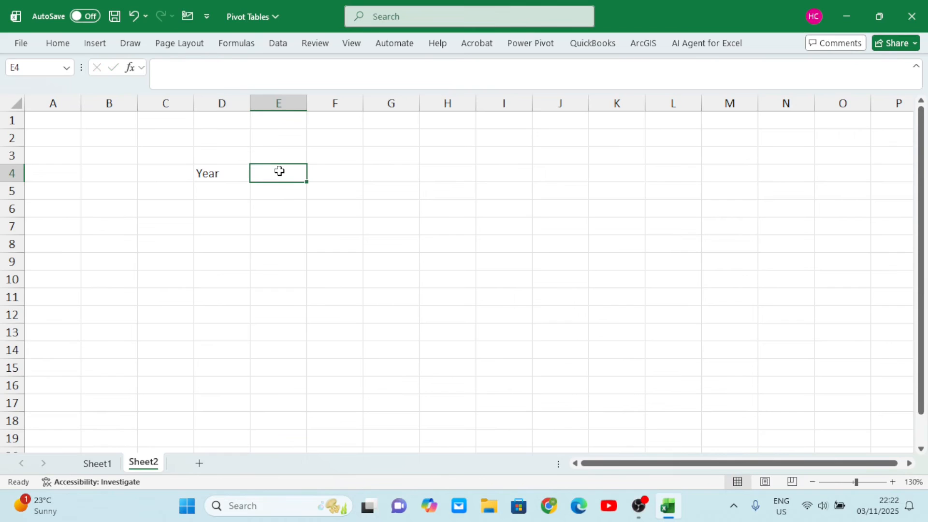
type("Month")
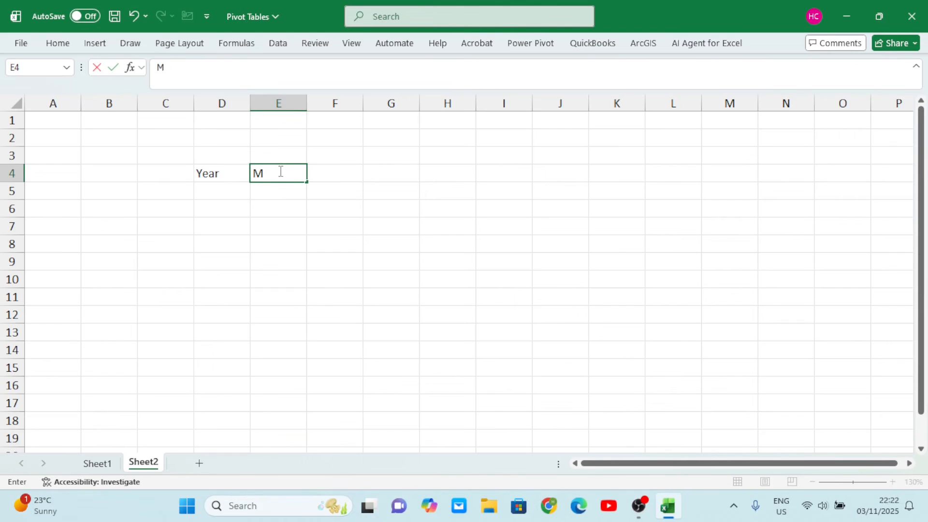
left_click(336, 172)
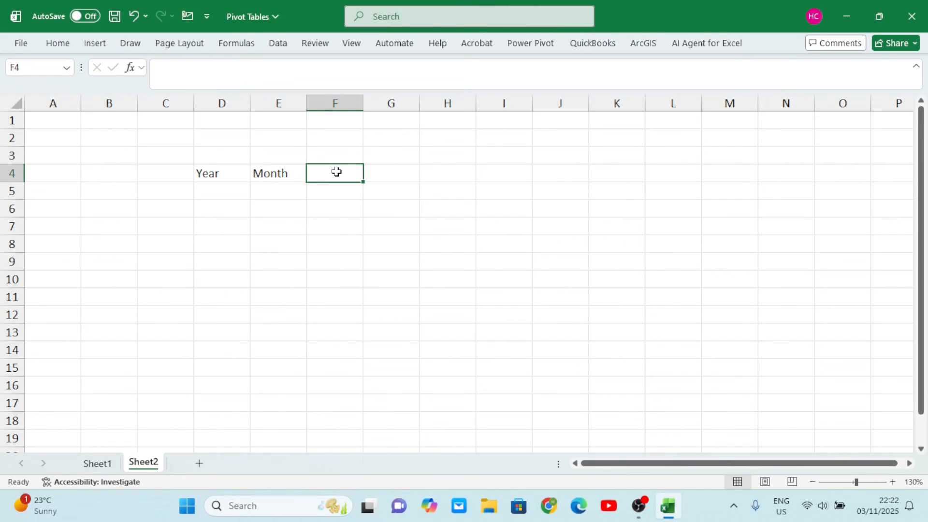
type("Salary")
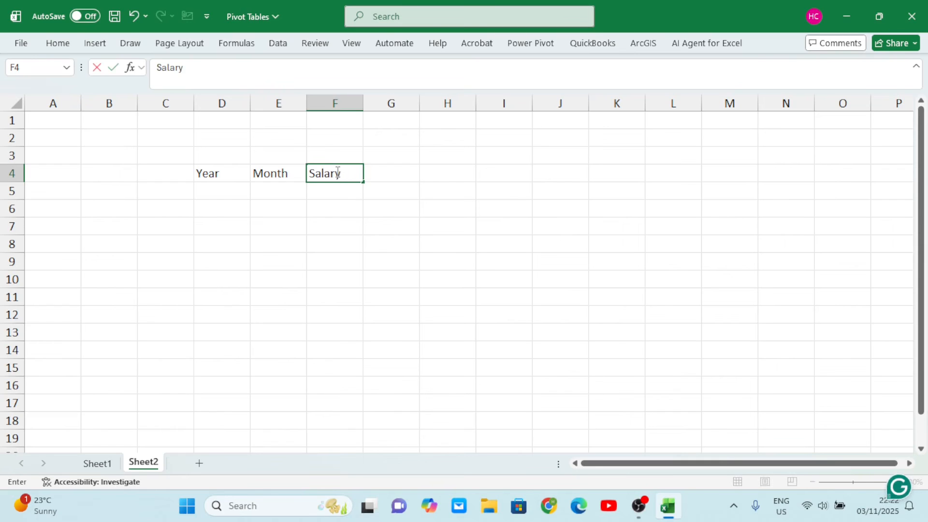
left_click(414, 209)
Step: Replace the Salary header in cell F4 with Income
left_click(338, 175)
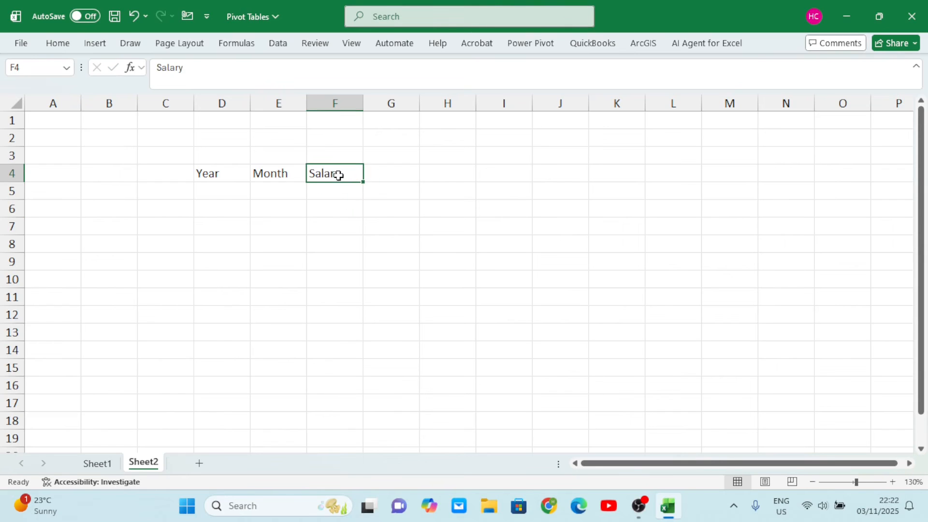
double_click(338, 175)
key("BackSpace")
key("BackSpace")
key("BackSpace")
key("BackSpace")
key("BackSpace")
key("BackSpace")
type("Inco")
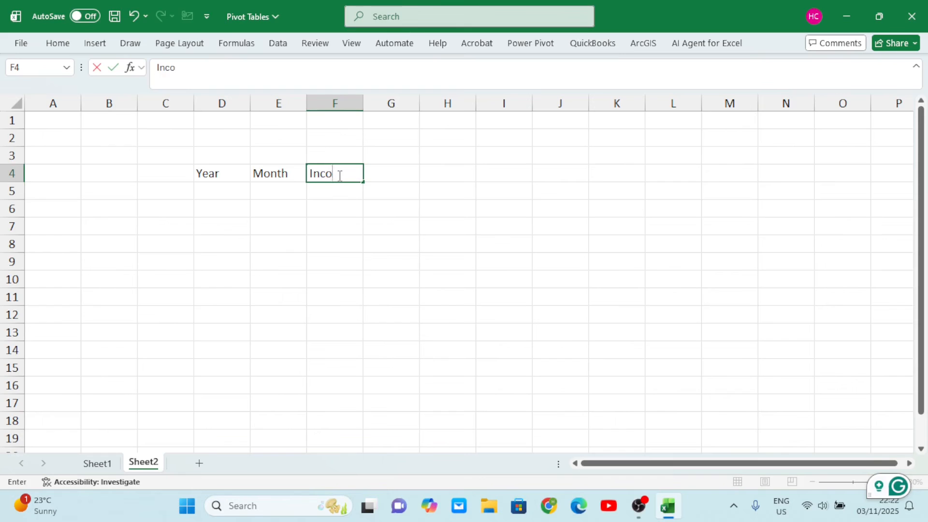
type("me")
left_click(429, 248)
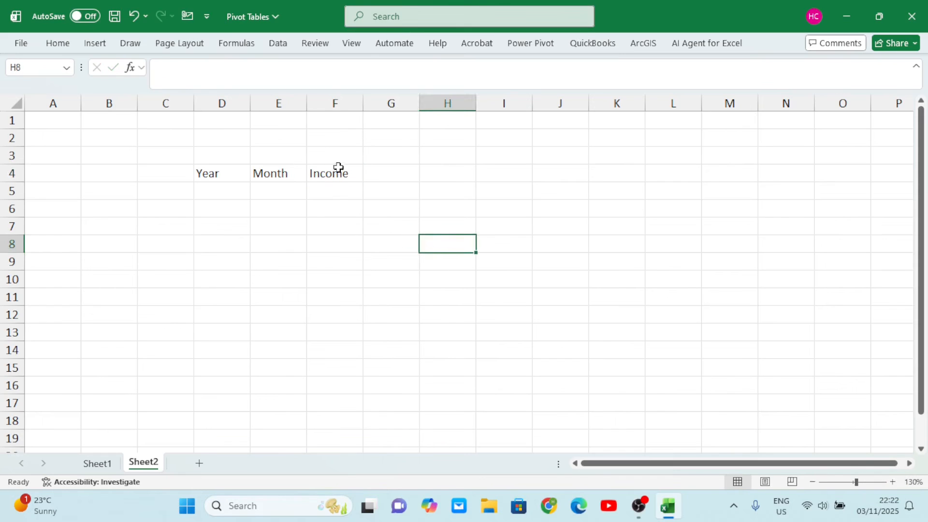
left_click(338, 167)
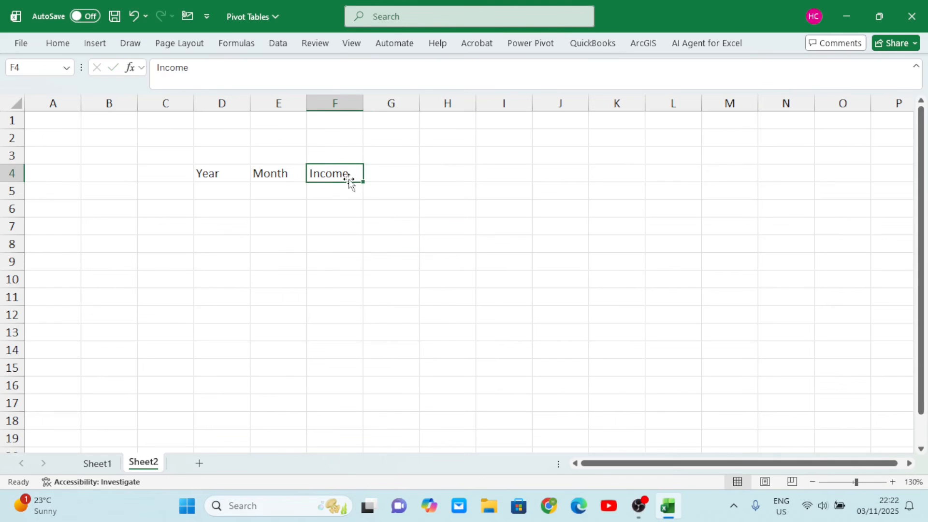
left_click(323, 195)
left_click(336, 222)
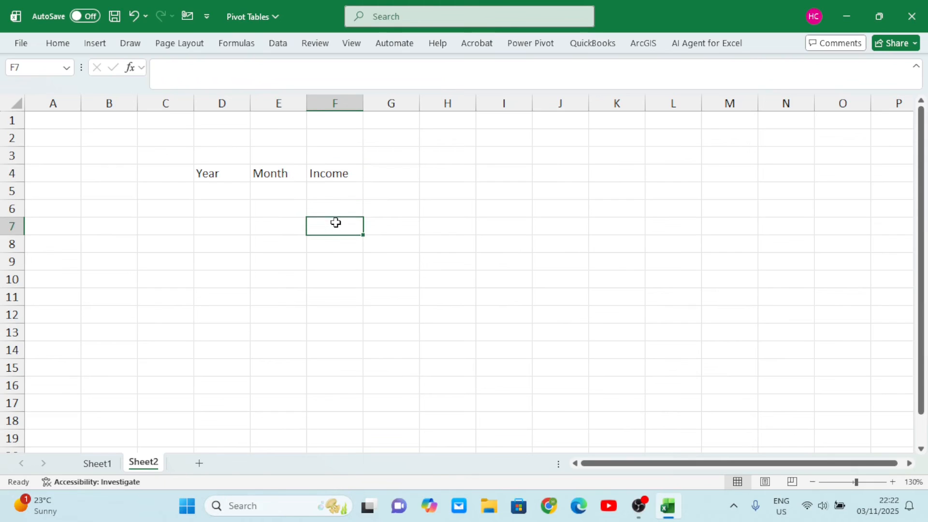
left_click(328, 191)
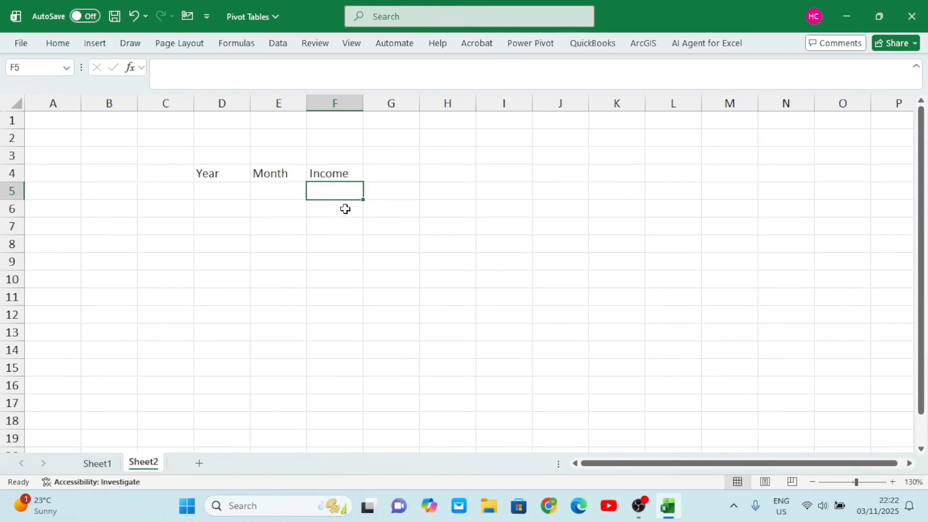
left_click(345, 209)
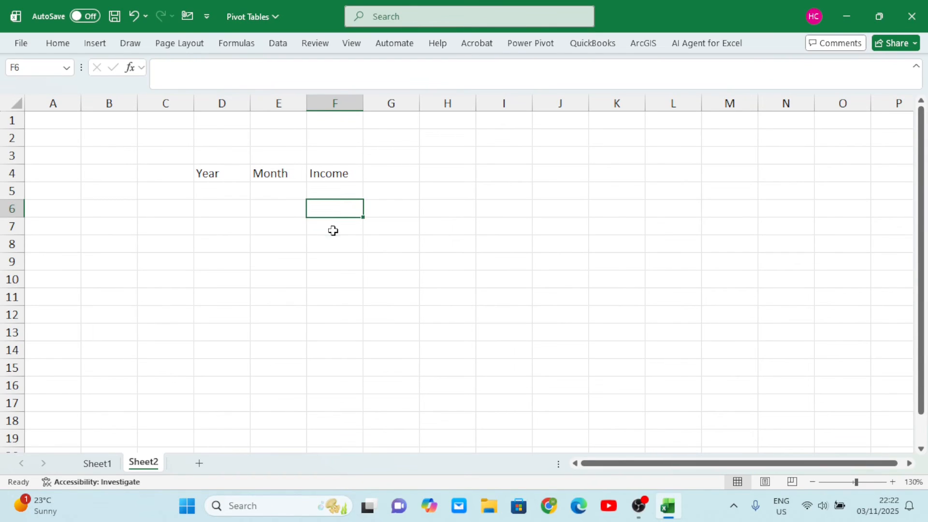
left_click(332, 229)
Step: Add the headers Food in G4 and Toiletories in H4, and autofit the width of column H
left_click(390, 174)
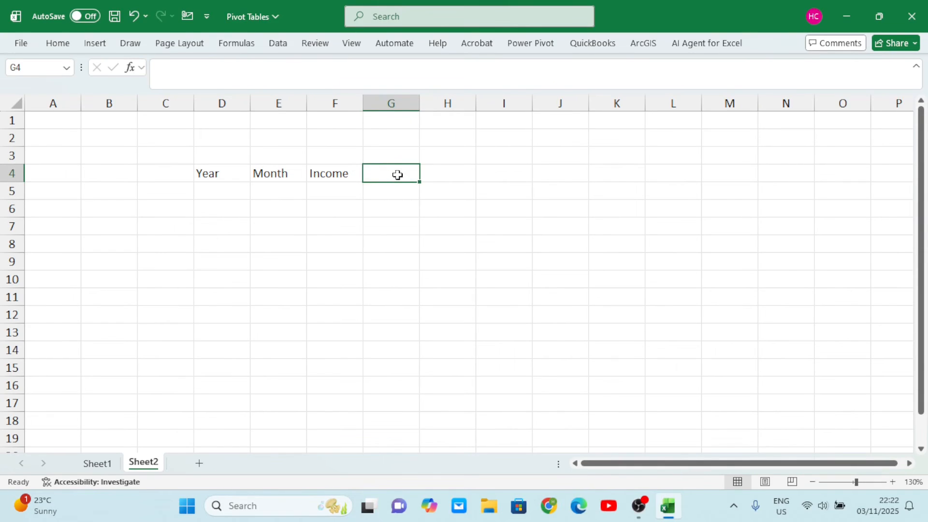
type("Food")
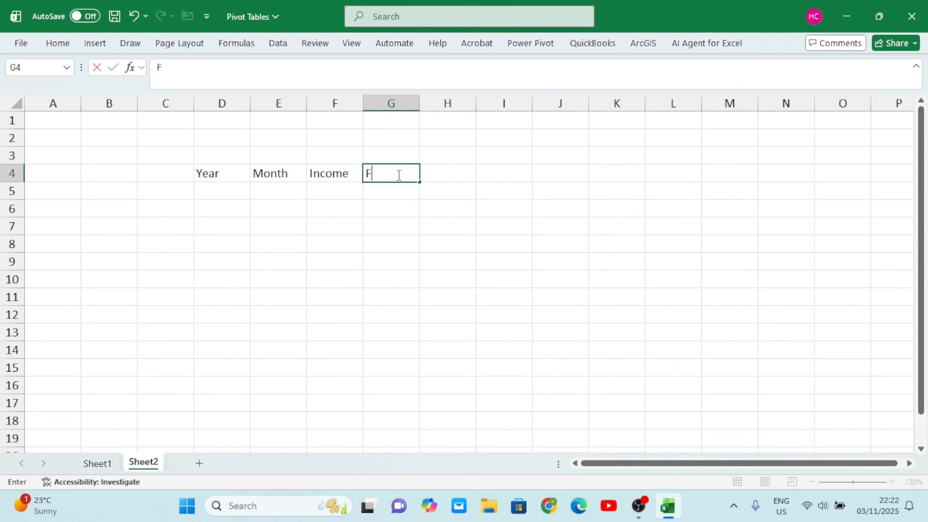
left_click(452, 173)
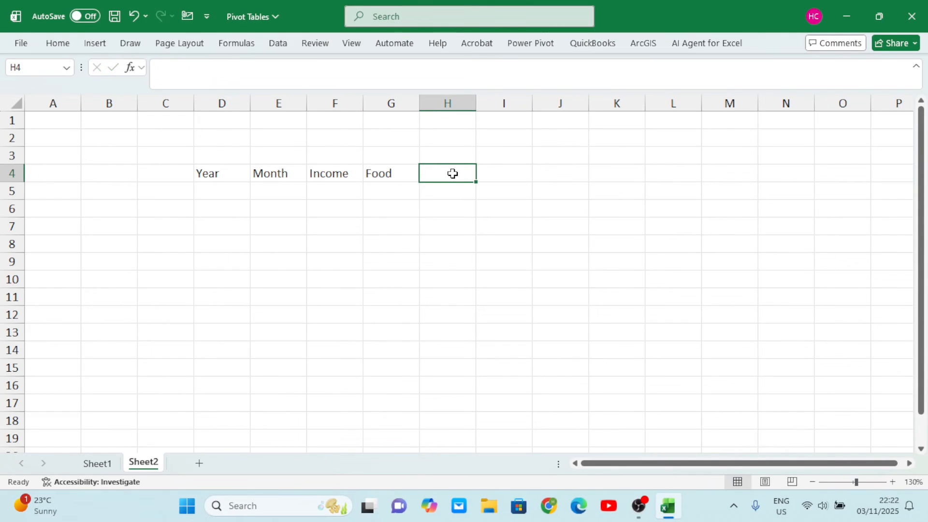
type("Toiletories")
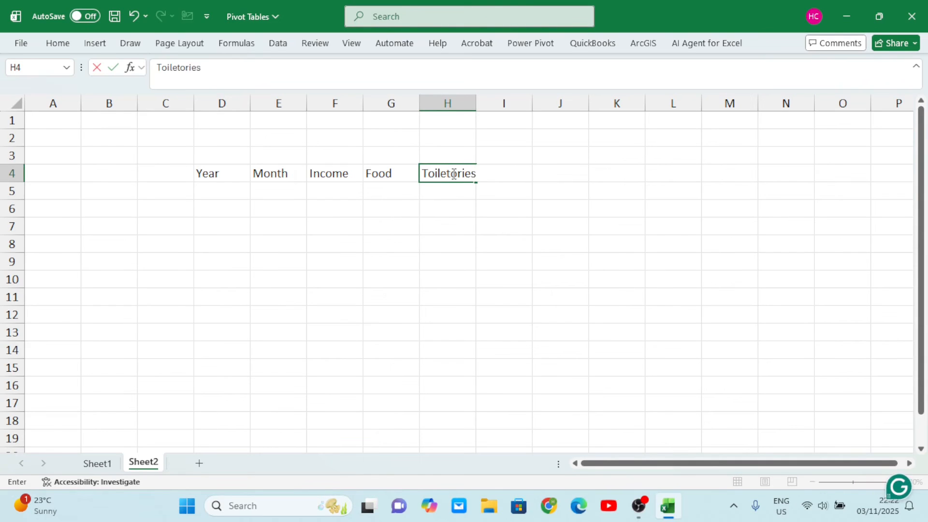
left_click(505, 263)
left_click(458, 178)
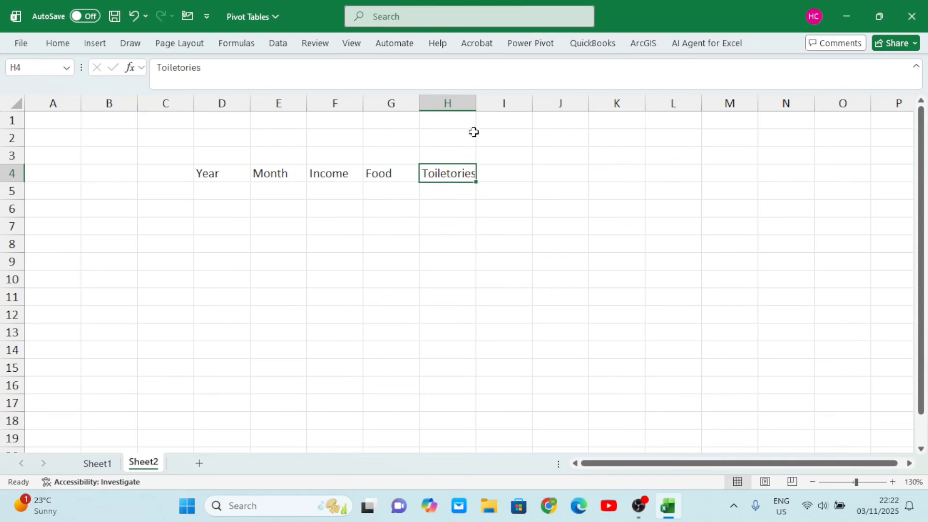
double_click(476, 103)
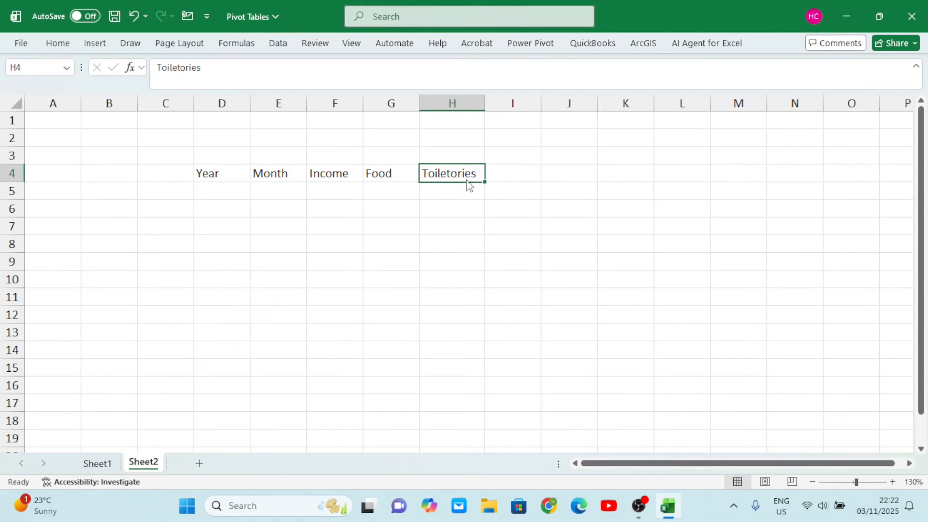
Step: Add the headers Housing in cell I4 and Others in cell J4
left_click(511, 175)
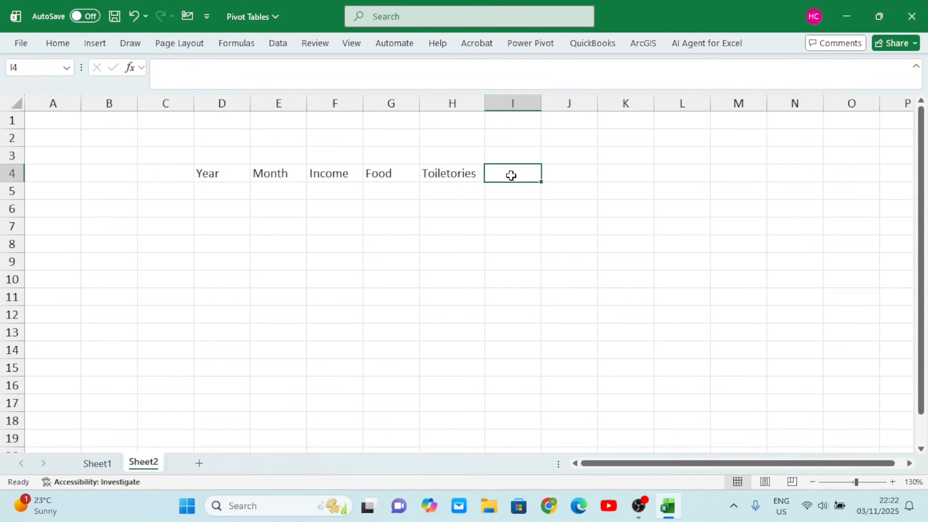
left_click(461, 173)
left_click(504, 175)
type("Housi")
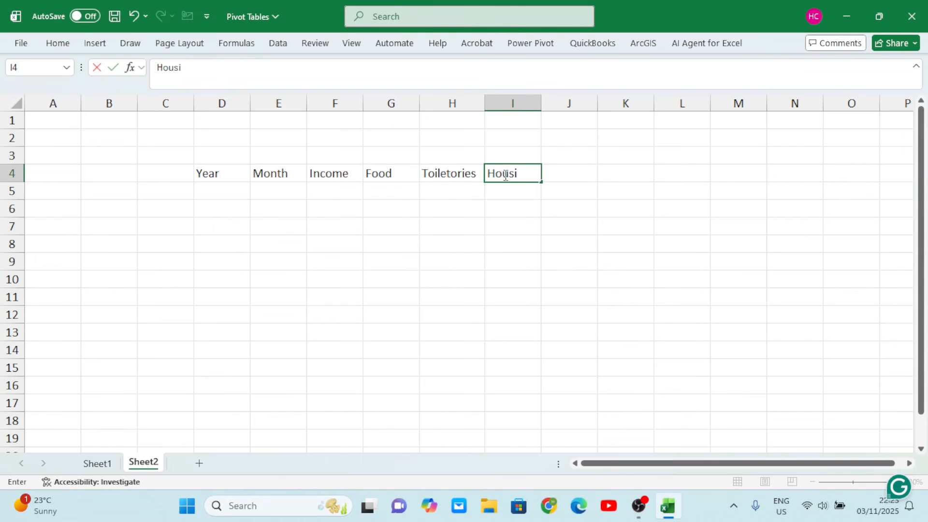
type("ng")
left_click(623, 261)
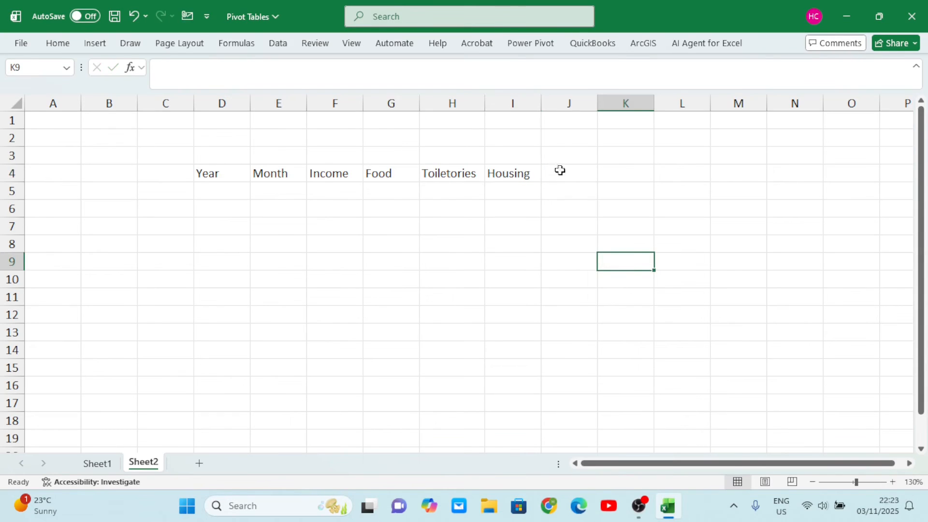
left_click(573, 173)
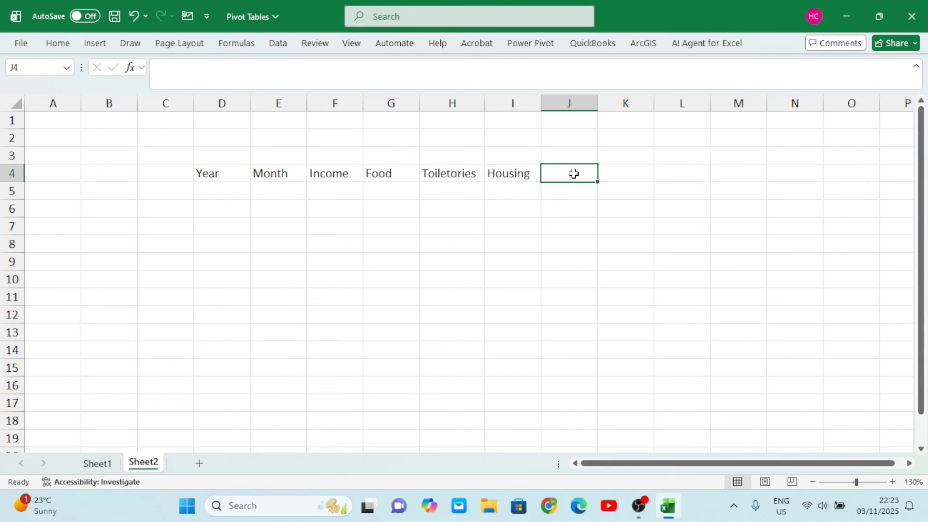
type("Others")
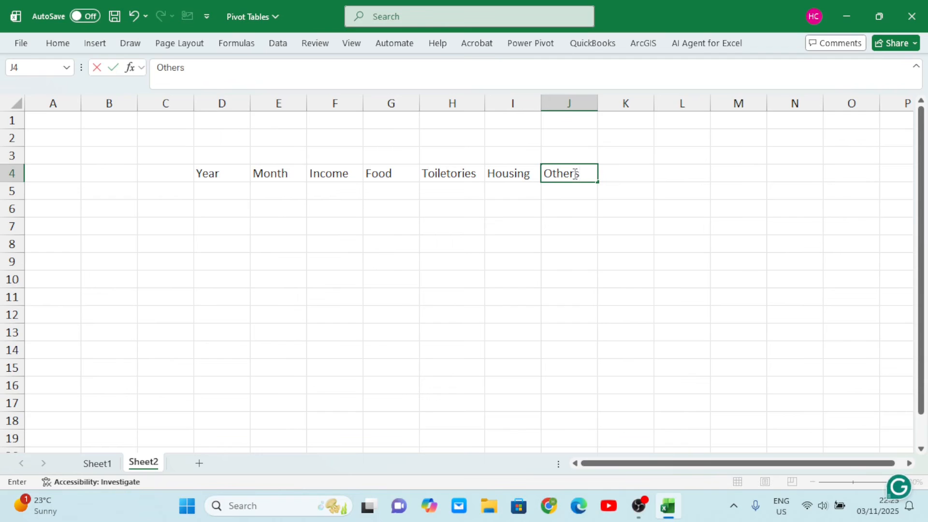
left_click(604, 237)
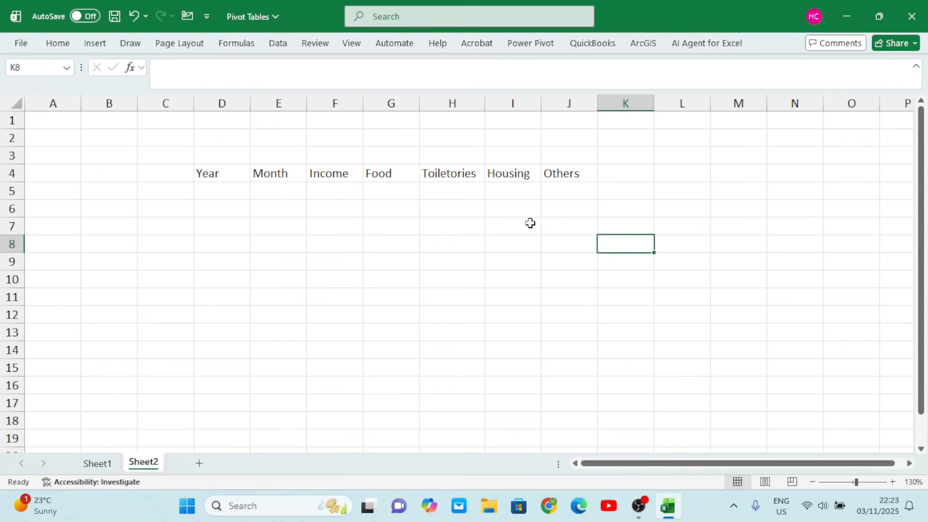
left_click(610, 170)
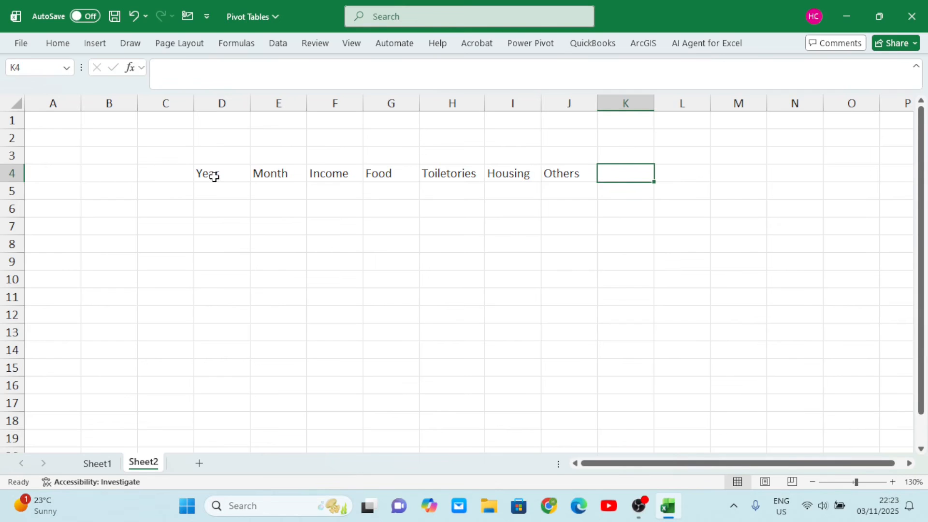
Step: Delete the empty columns A to C so the header row starts in column A
left_click_drag(163, 102, 59, 94)
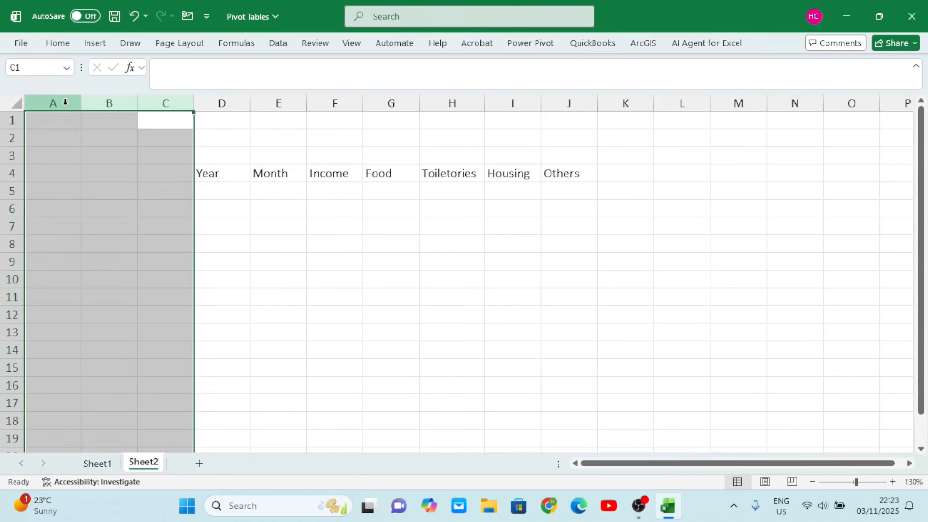
right_click(66, 103)
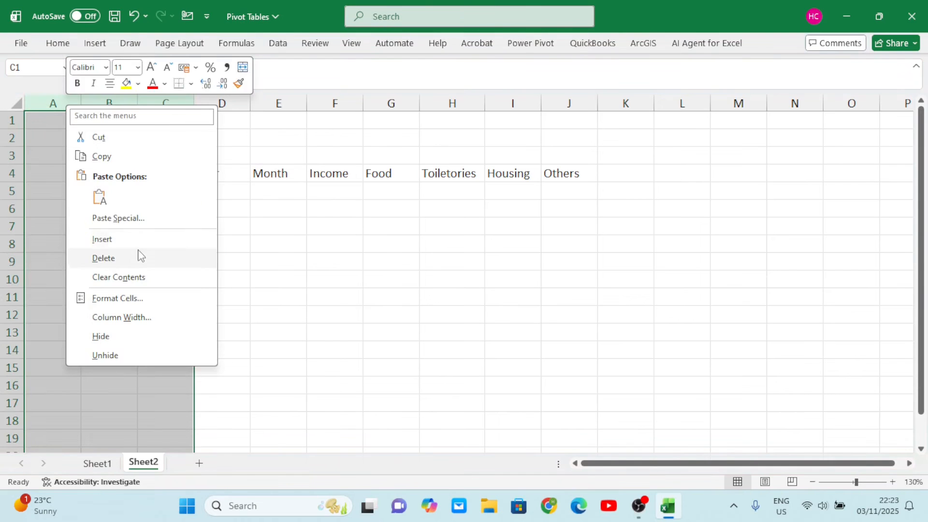
left_click(138, 259)
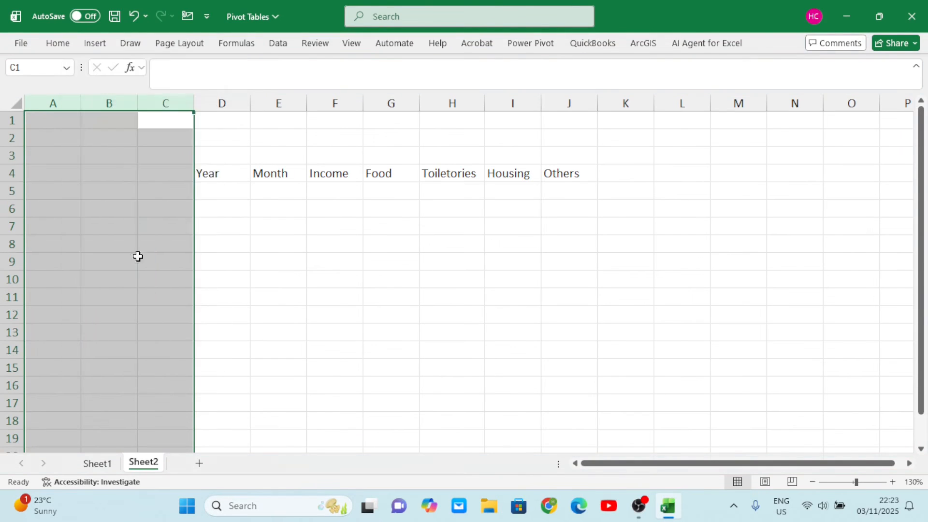
left_click(316, 273)
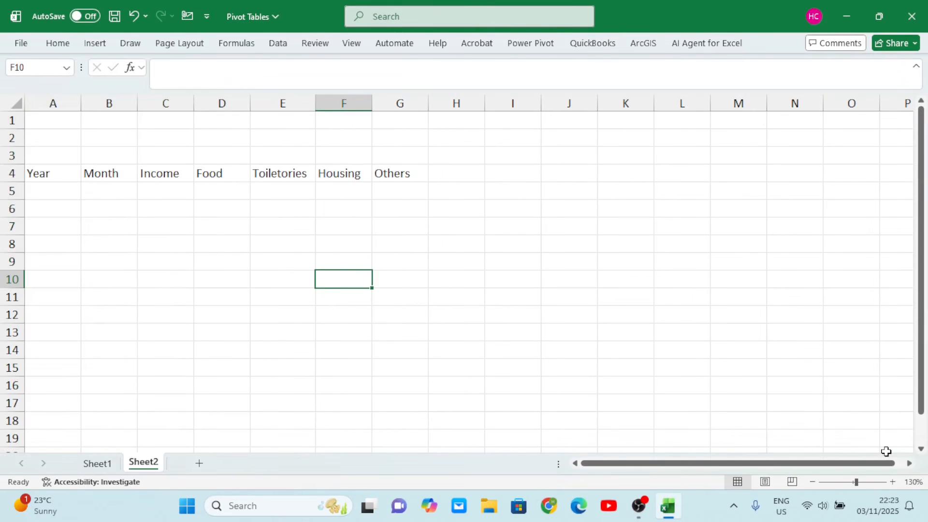
Step: Apply All Borders to the table range A4:G8, covering the header row and four empty rows
left_click(892, 482)
left_click(892, 481)
left_click(892, 482)
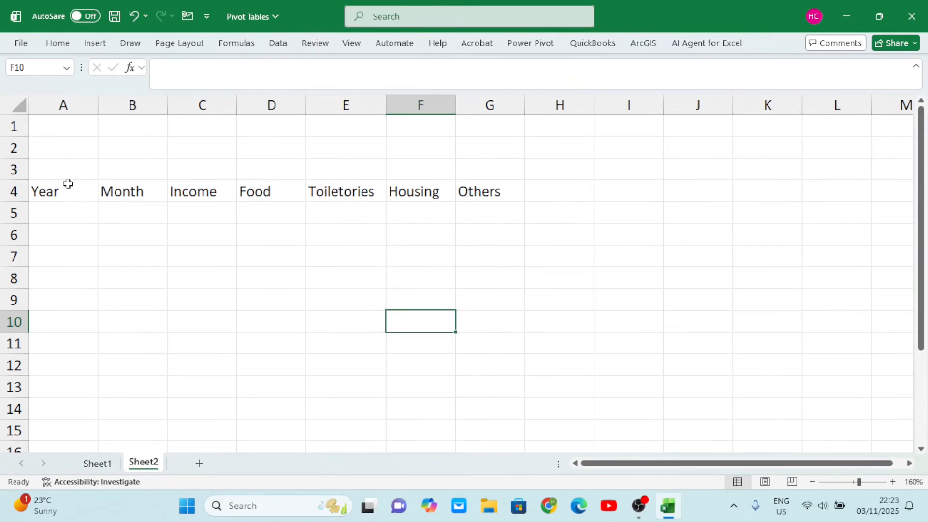
left_click_drag(67, 184, 131, 191)
left_click_drag(223, 209, 503, 276)
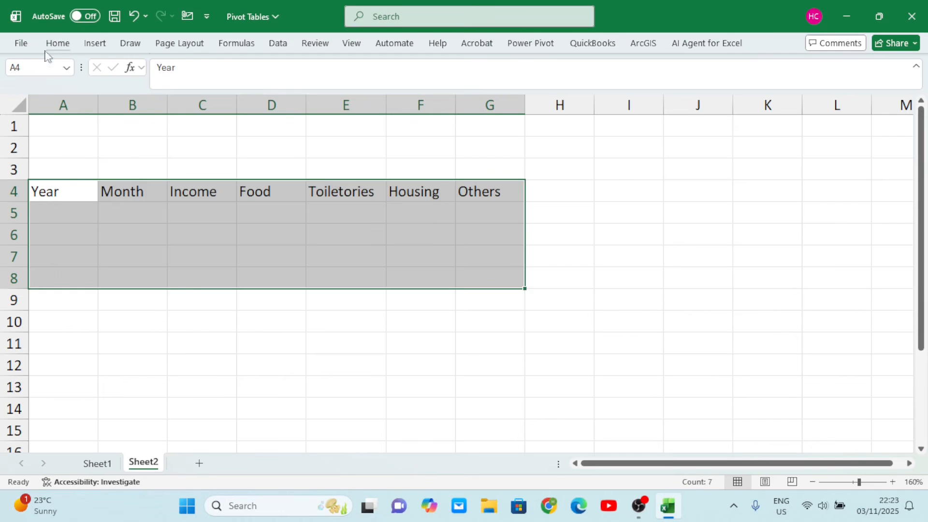
left_click(57, 43)
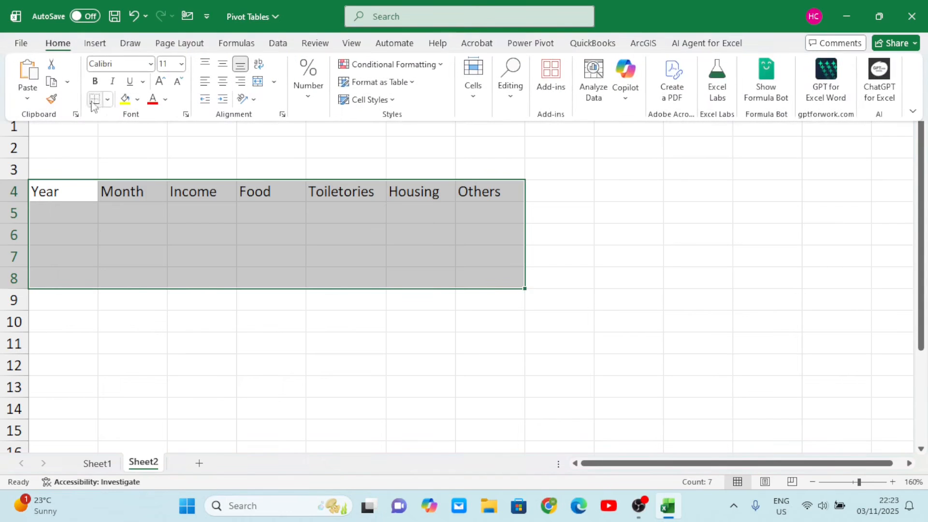
left_click(107, 99)
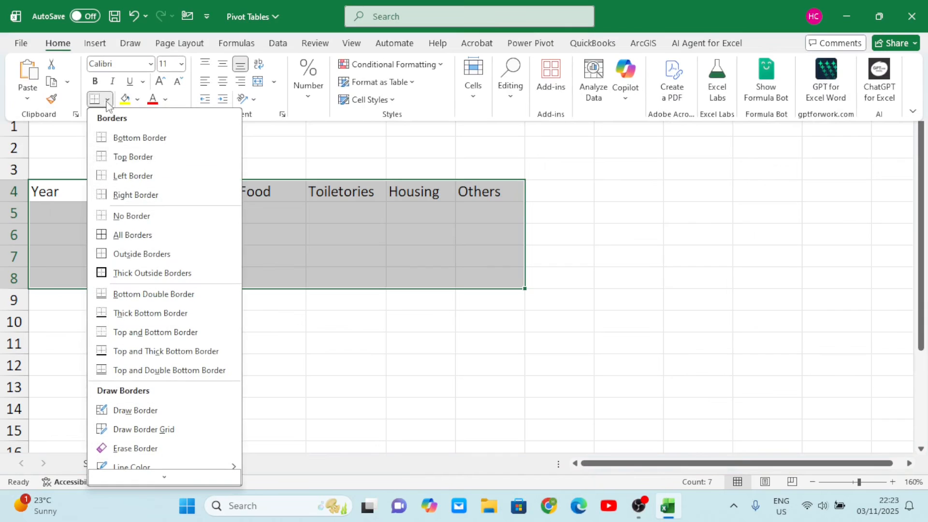
left_click(112, 237)
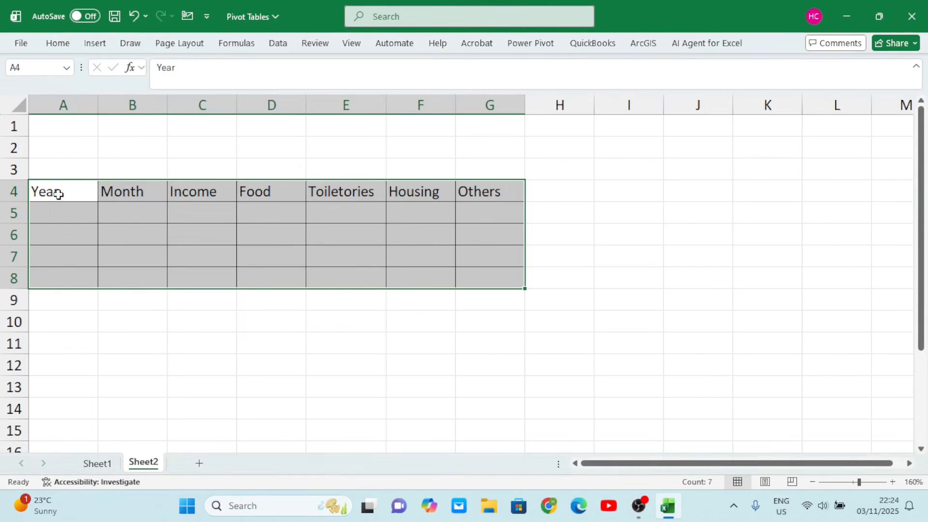
left_click(273, 247)
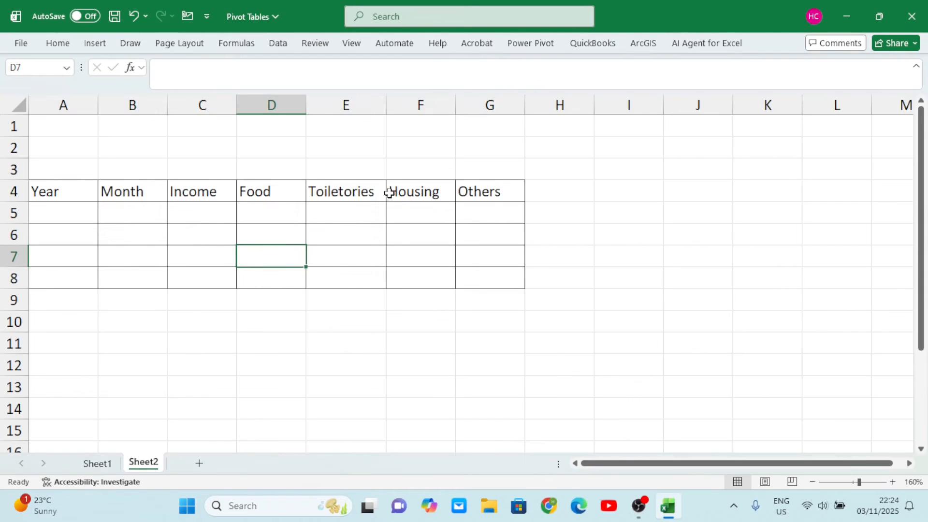
Step: Fill the Year column with 2025 in each of the cells A5 to A8
left_click(54, 217)
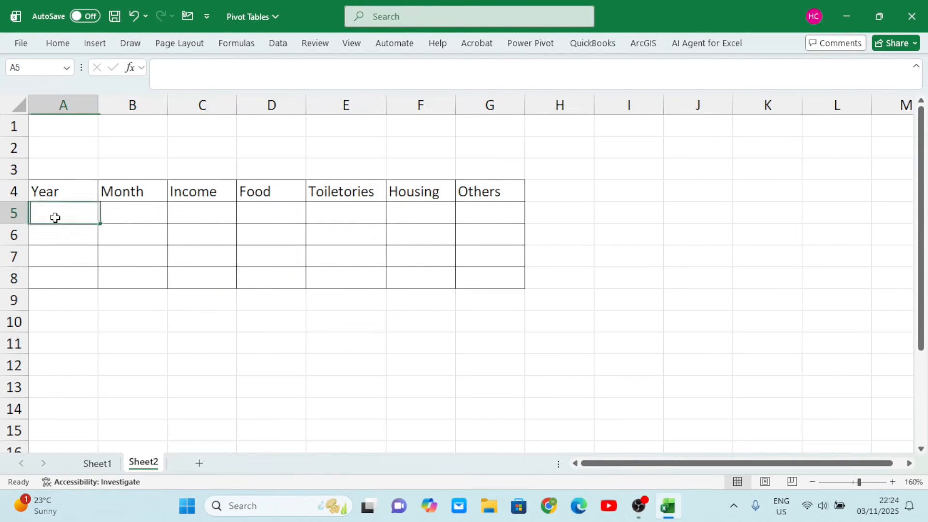
type("2025")
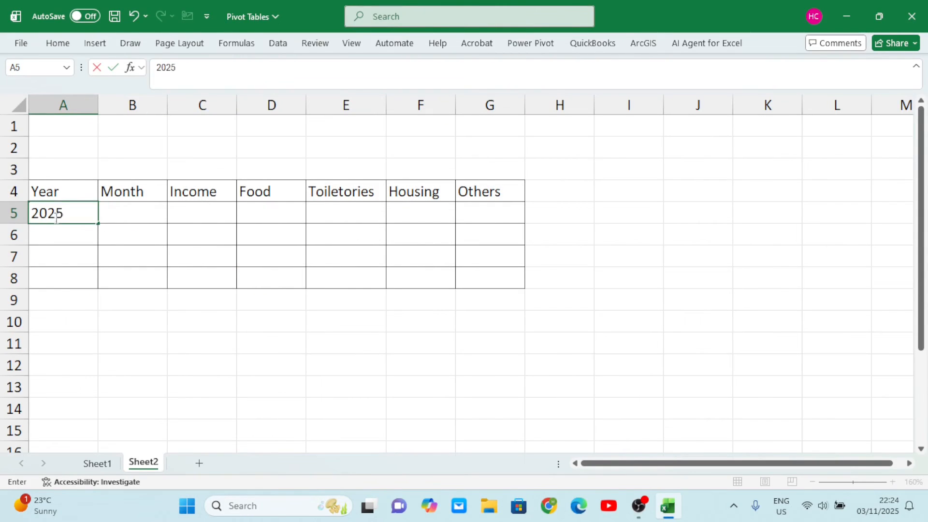
left_click(62, 239)
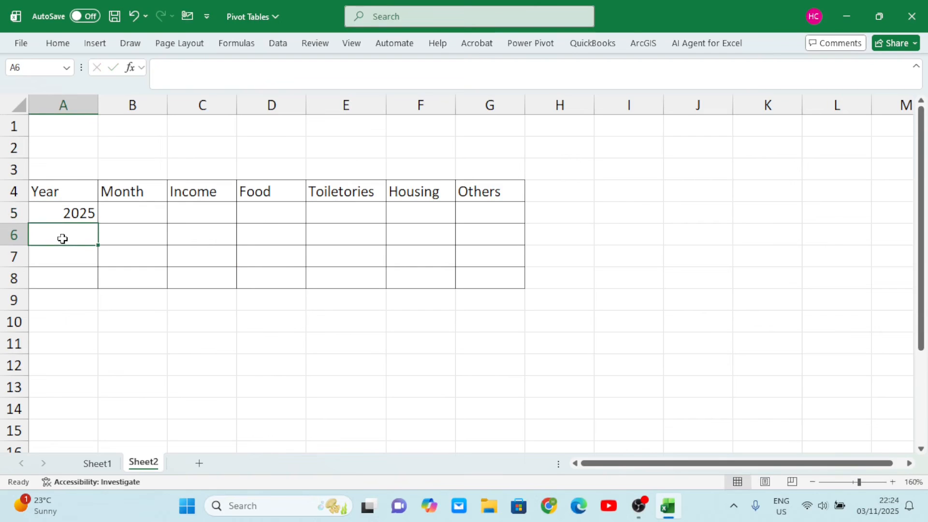
type("2025")
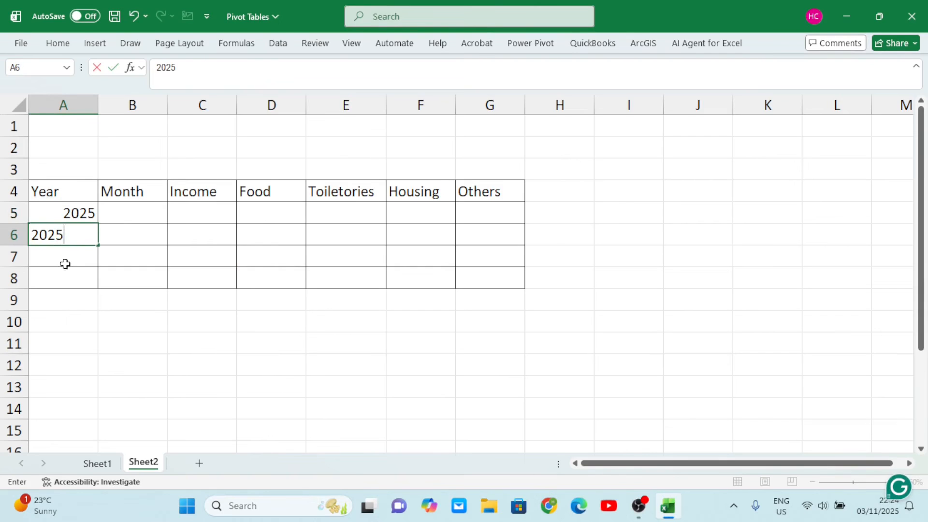
left_click(66, 262)
type("2025")
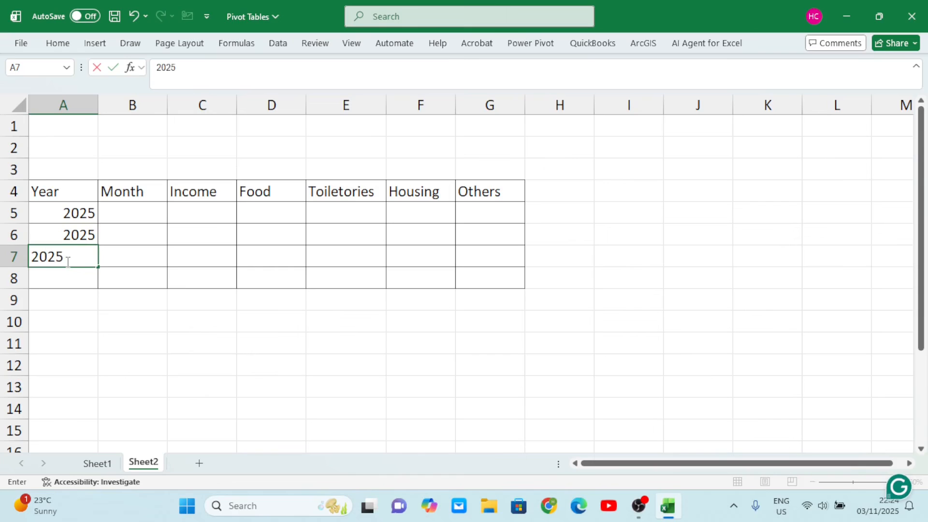
left_click(69, 281)
type("202")
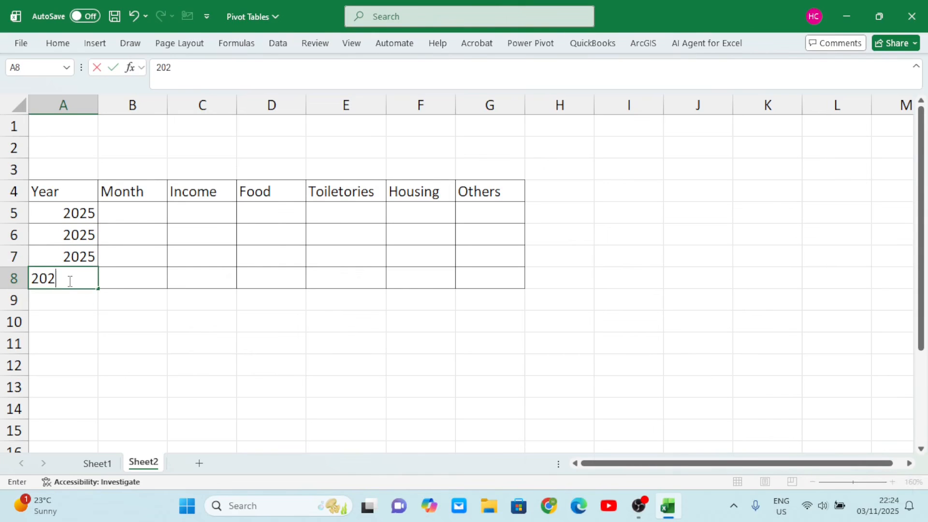
type("5")
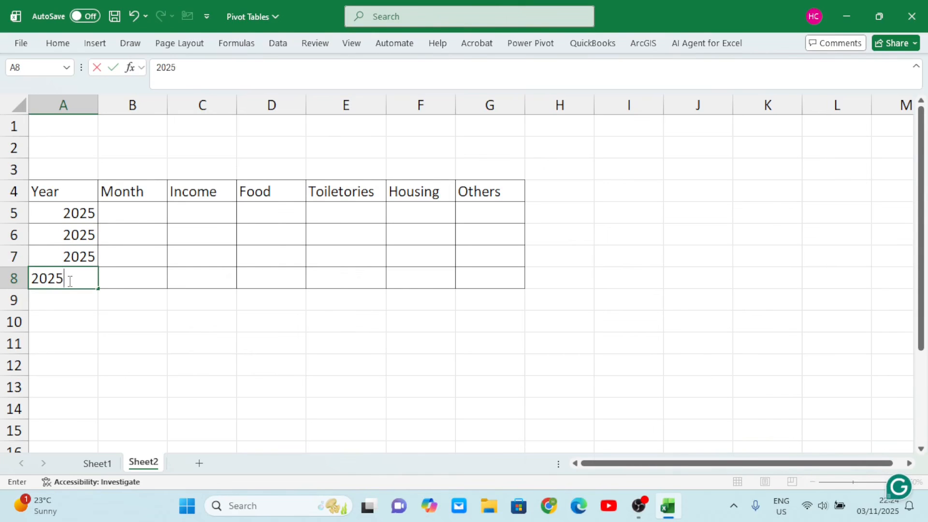
left_click(246, 353)
Step: Fill the Month column cells B5 to B8 with Jan, Feb, March and Apri
left_click(126, 211)
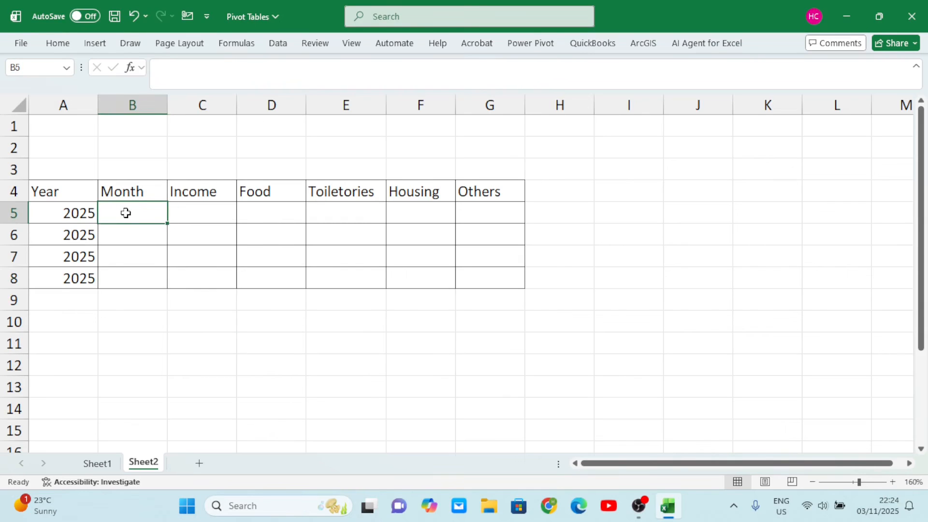
type("Jan")
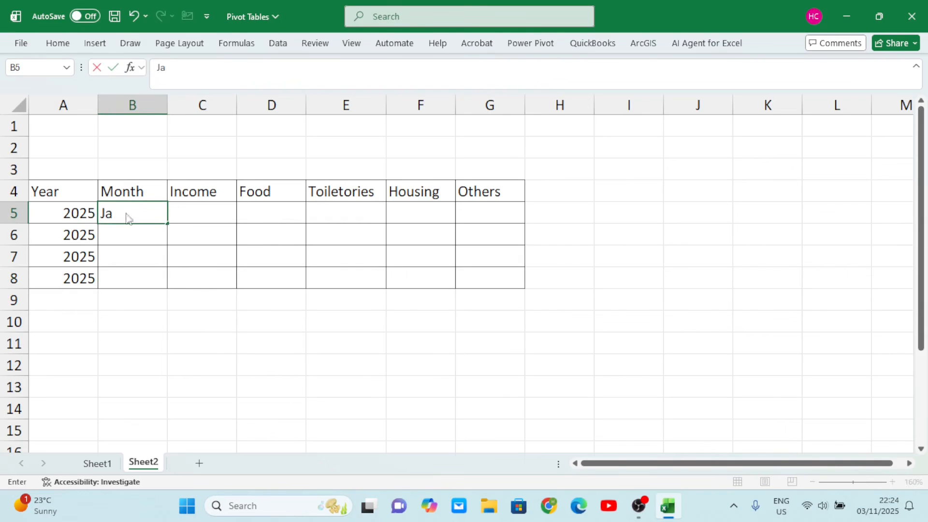
left_click(131, 233)
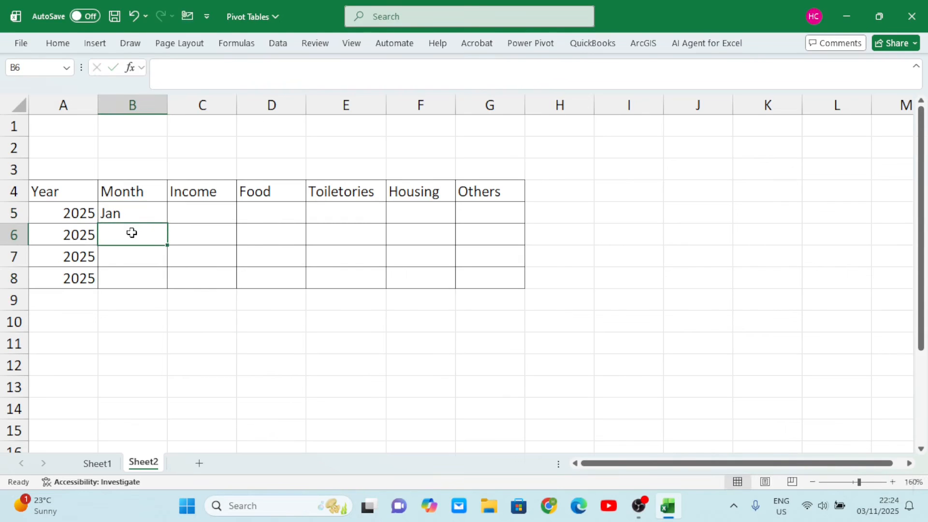
type("Feb")
left_click(141, 253)
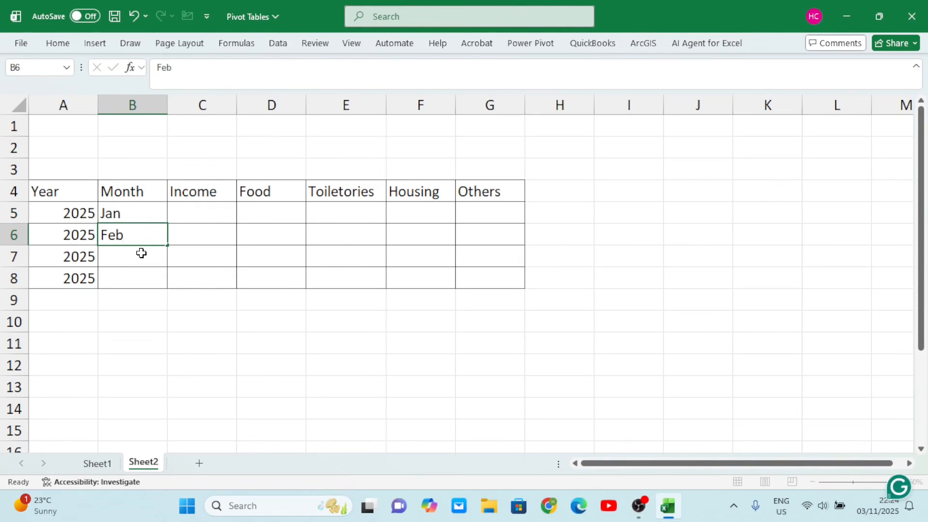
left_click(141, 253)
type("March")
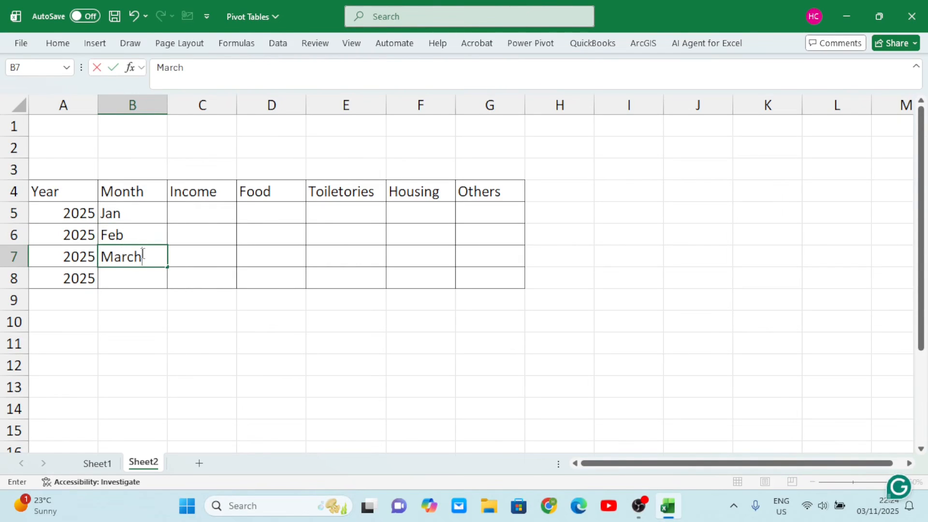
left_click(146, 278)
type("A")
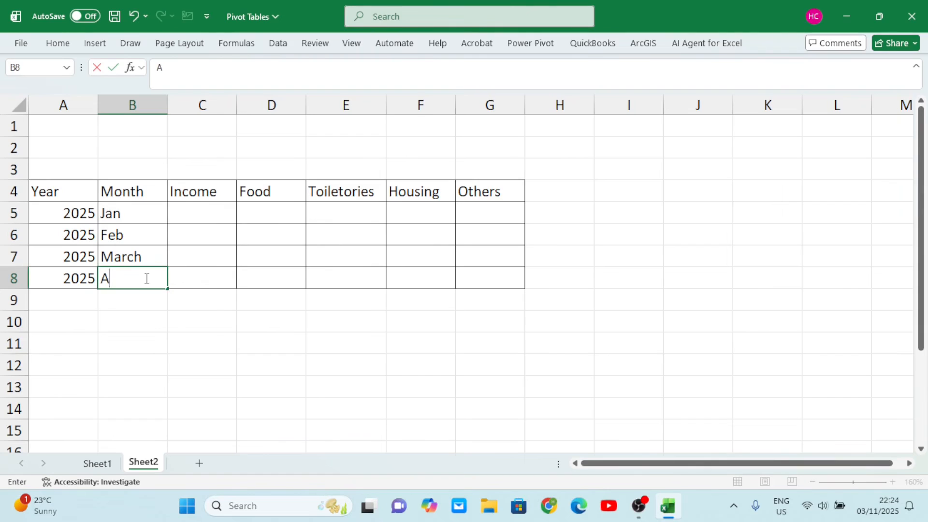
type("pri")
left_click(240, 358)
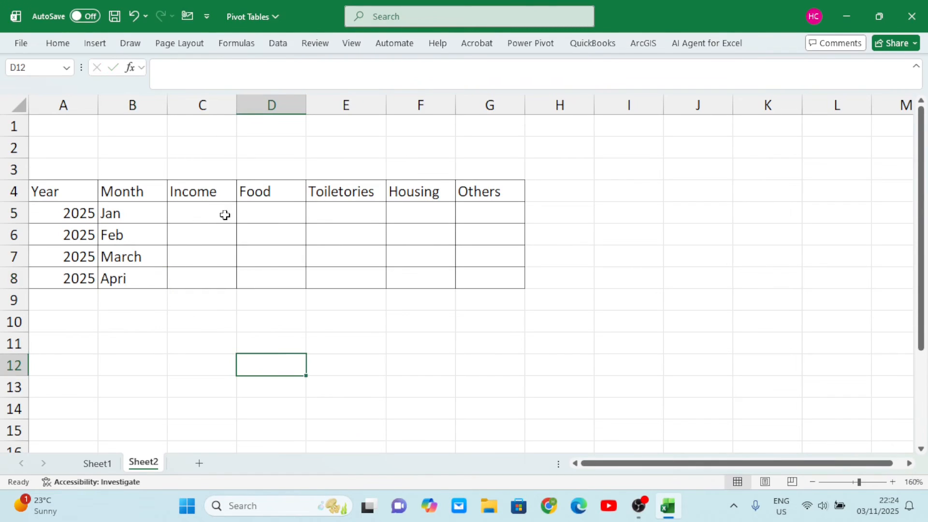
Step: Fill the Income column with 2000 in each of the cells C5 to C8
left_click(211, 217)
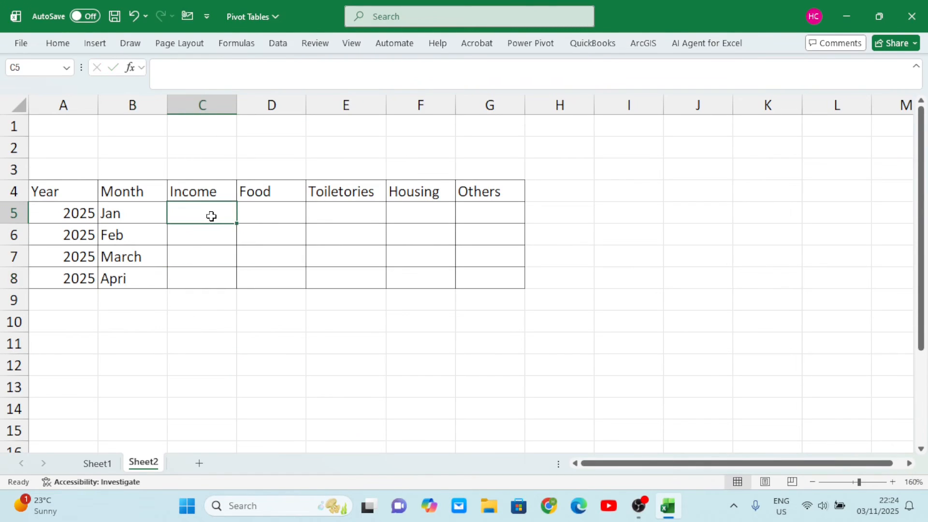
type("200")
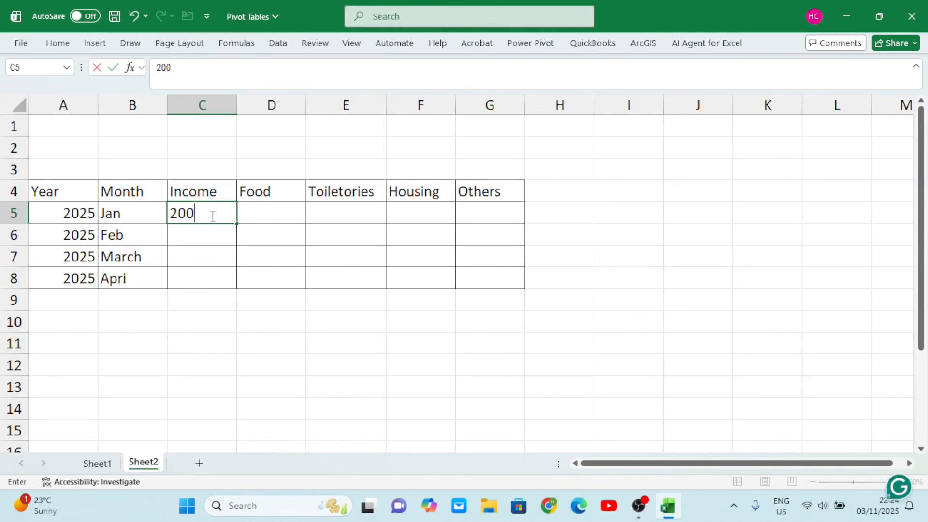
type("0")
left_click(219, 235)
type("200")
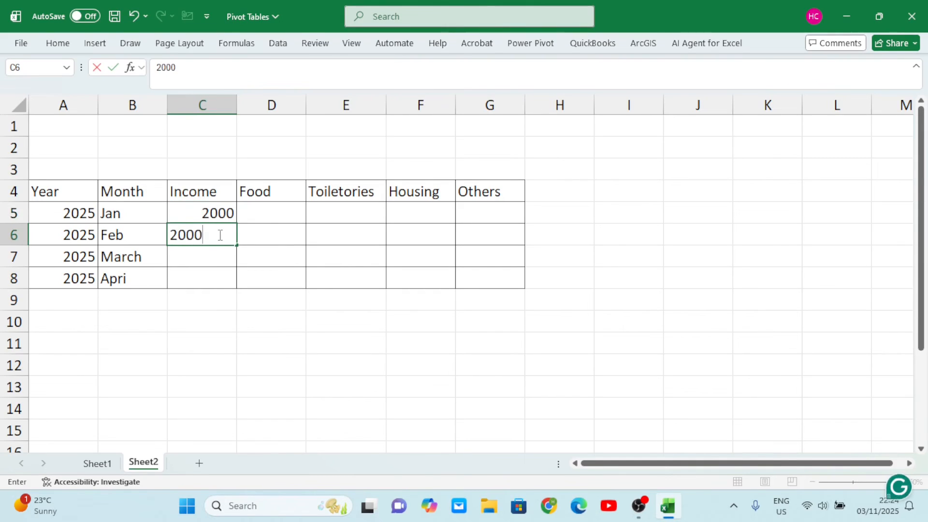
left_click(194, 253)
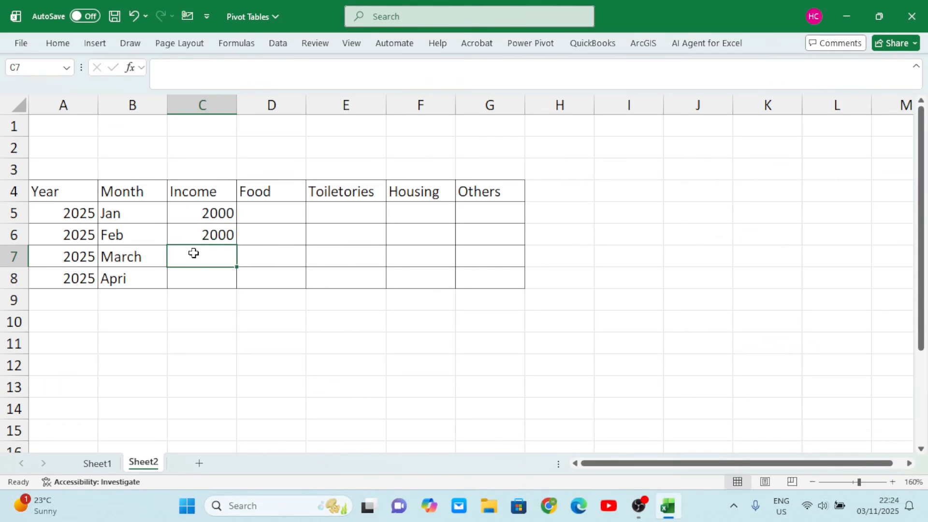
type("2000")
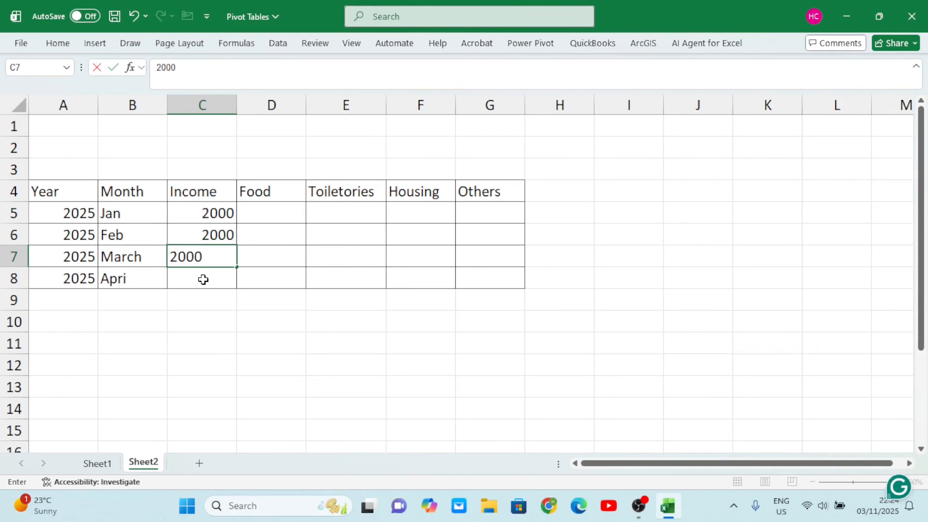
left_click(202, 277)
type("2000")
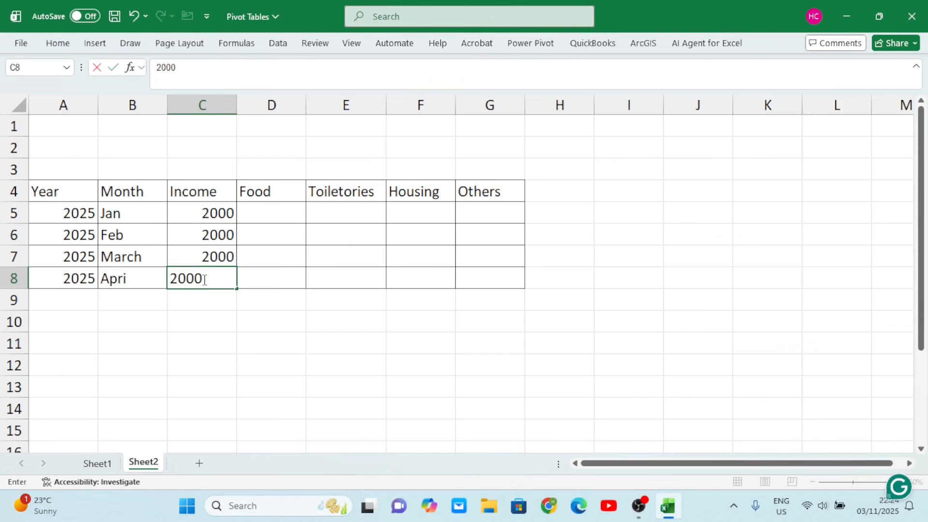
left_click(296, 355)
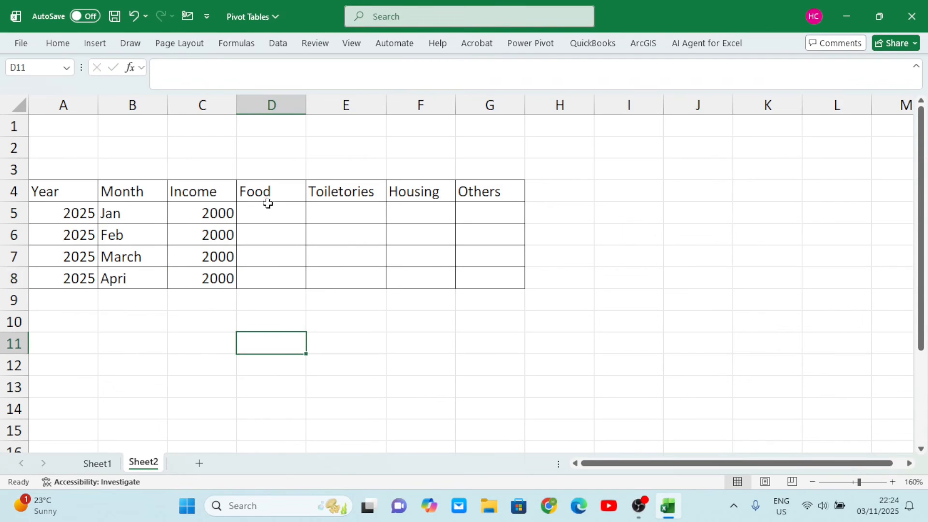
Step: Enter the January expenses in row 5: Food 200, Toiletories 300, Housing 200 and Others 250
left_click(276, 216)
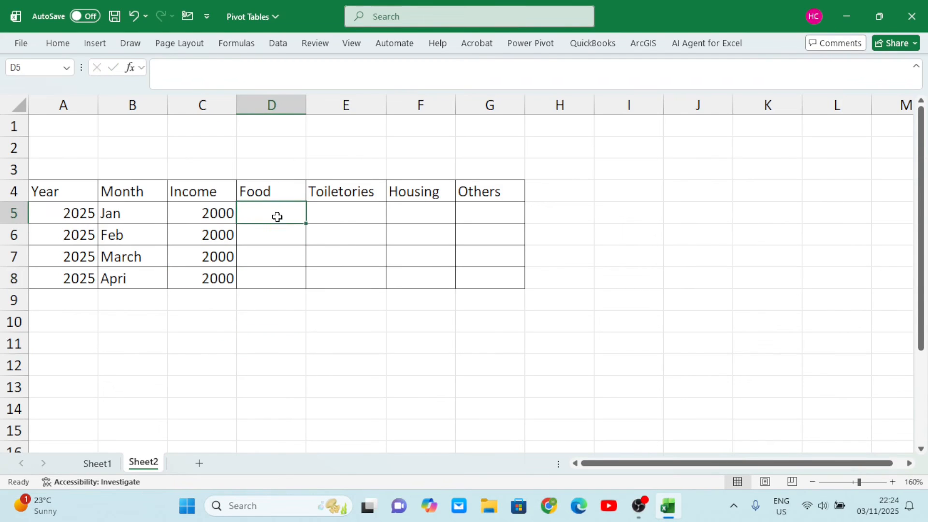
type("200")
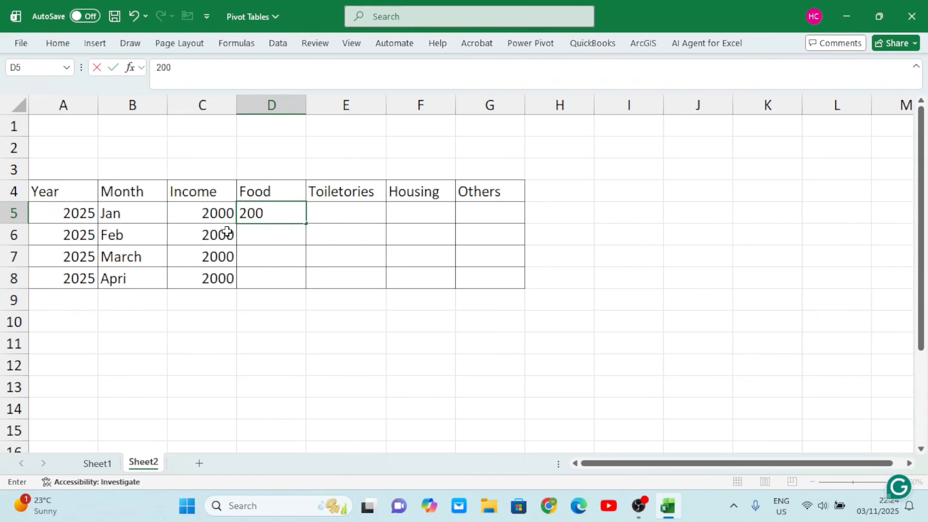
left_click(345, 213)
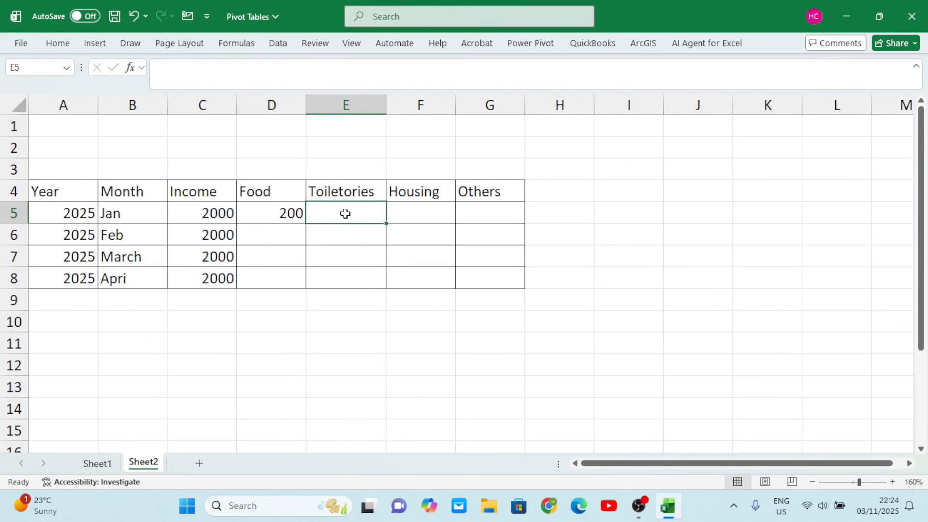
type("300")
left_click(419, 212)
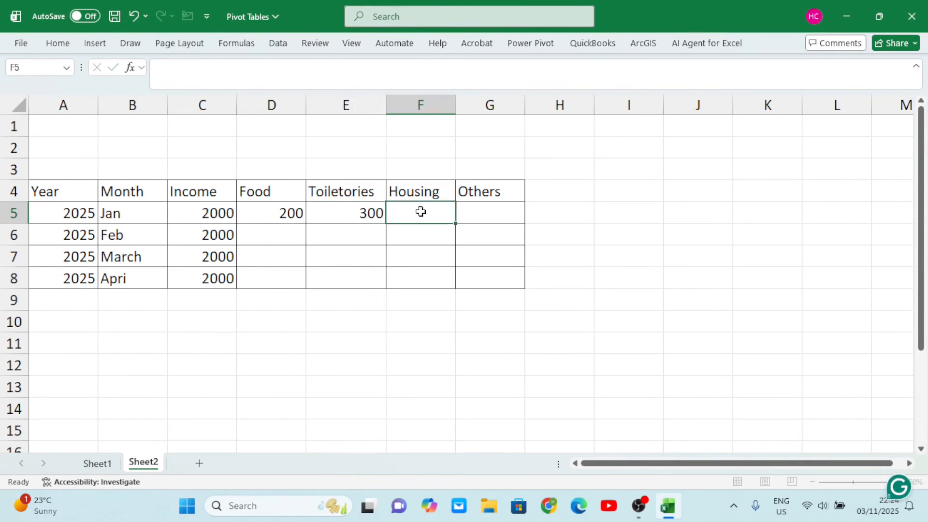
type("200")
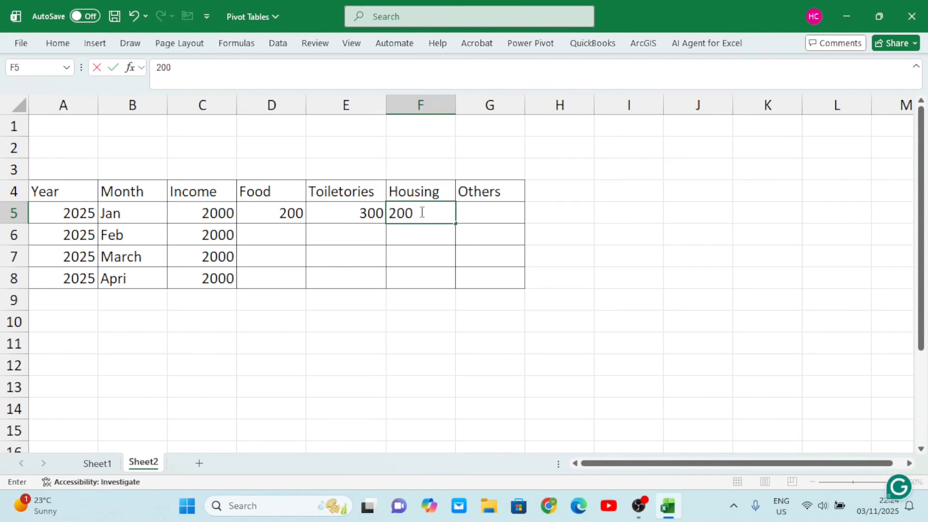
left_click(492, 214)
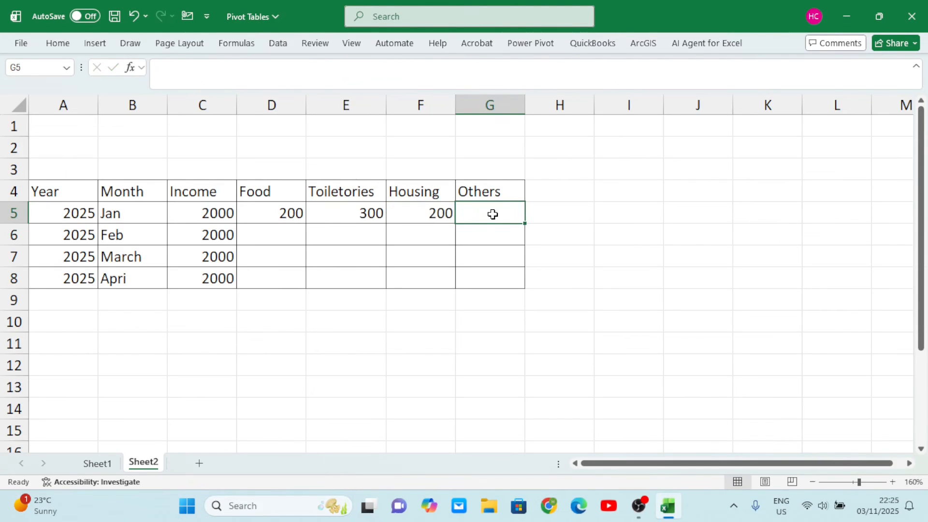
type("250")
left_click(491, 276)
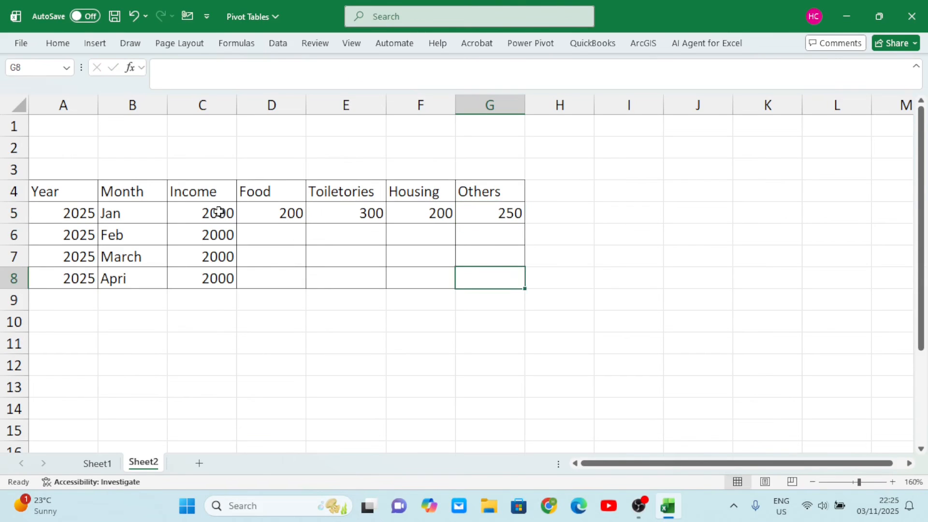
Step: Enter the February expenses in row 6: Food 300, Toiletories 200, Housing 230 and Others 200
left_click(276, 233)
type("2")
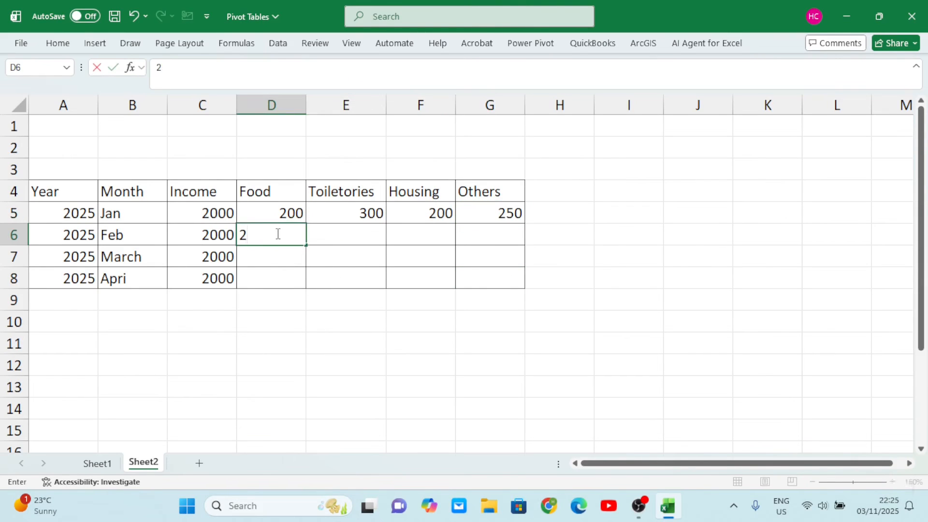
type("00")
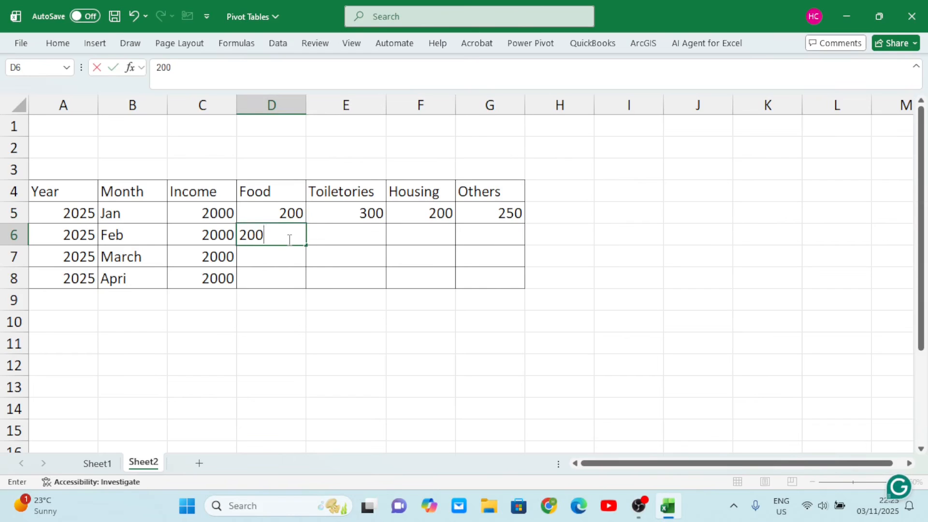
key("BackSpace")
key("BackSpace")
key("BackSpace")
type("300")
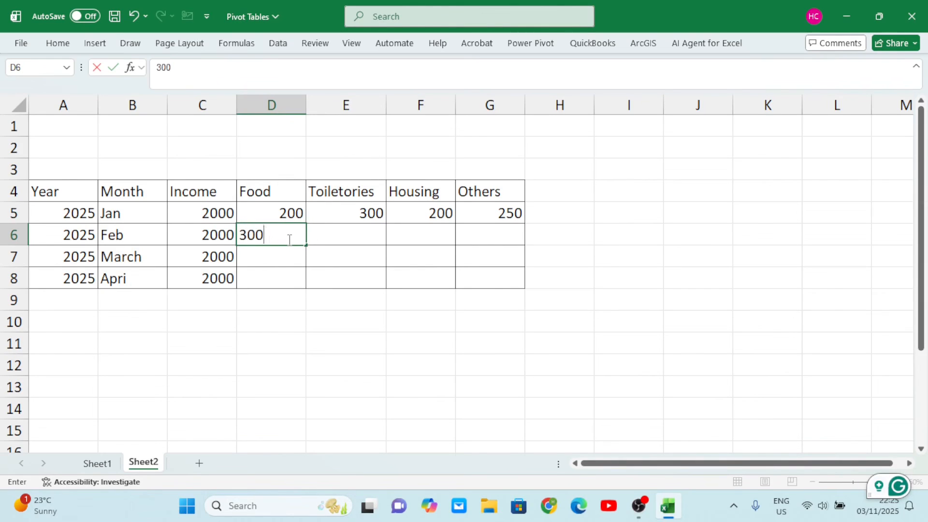
left_click(352, 231)
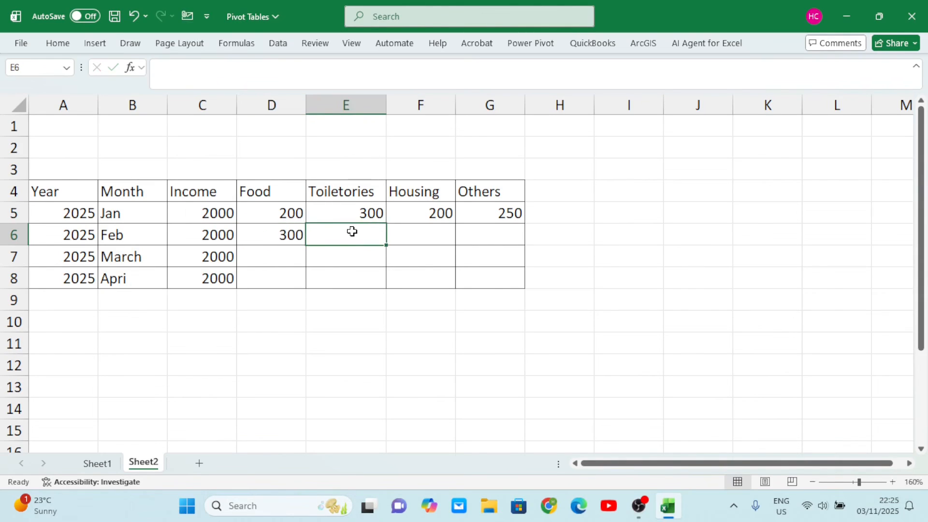
type("200")
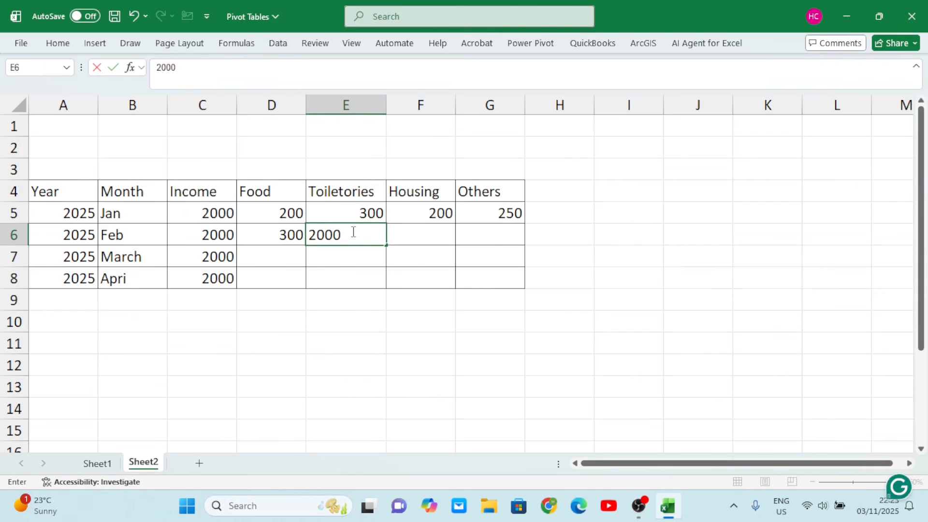
left_click(424, 231)
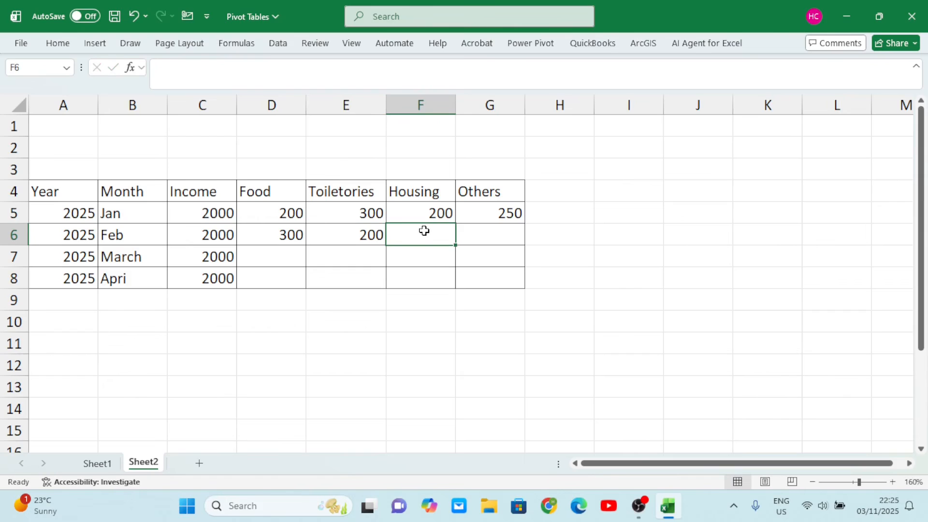
type("230")
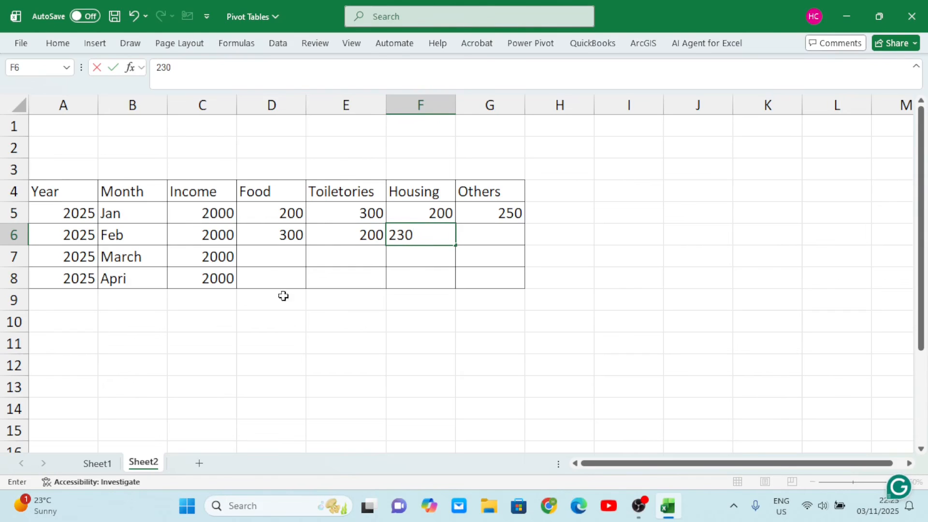
left_click(497, 228)
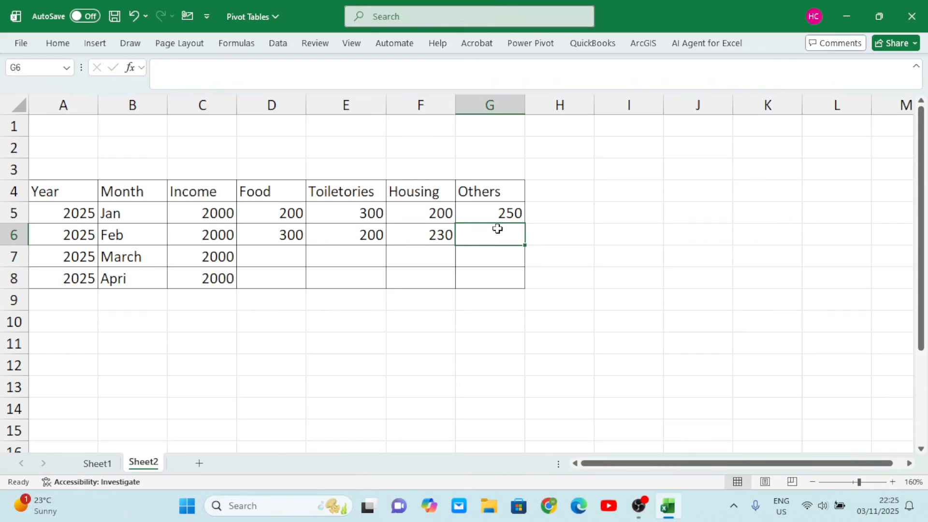
type("200")
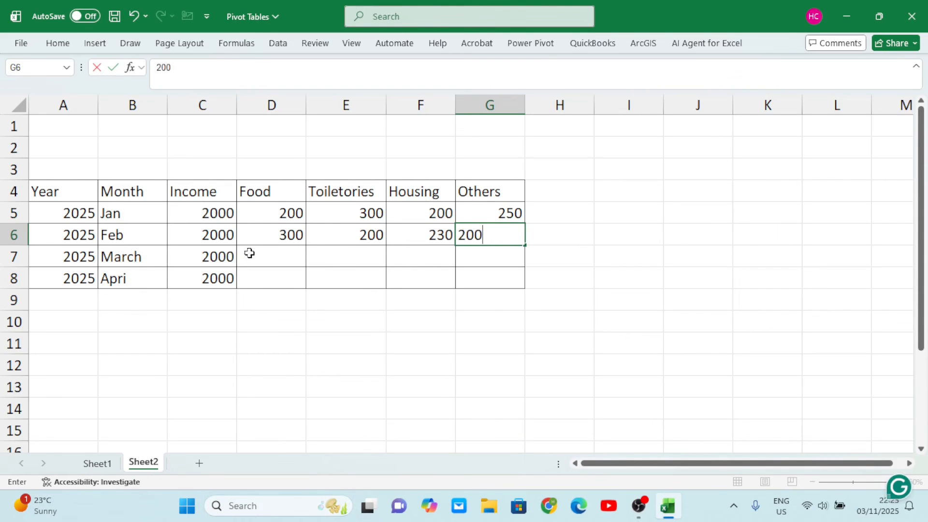
Step: Enter the March expenses in row 7: Food 200, Toiletories 200, Housing 230 and Others 100
left_click(266, 254)
type("200")
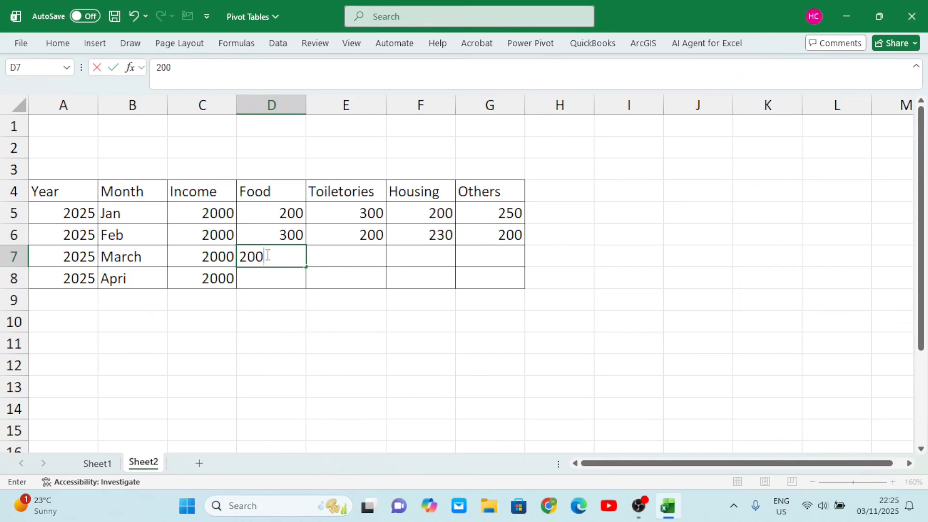
left_click(356, 255)
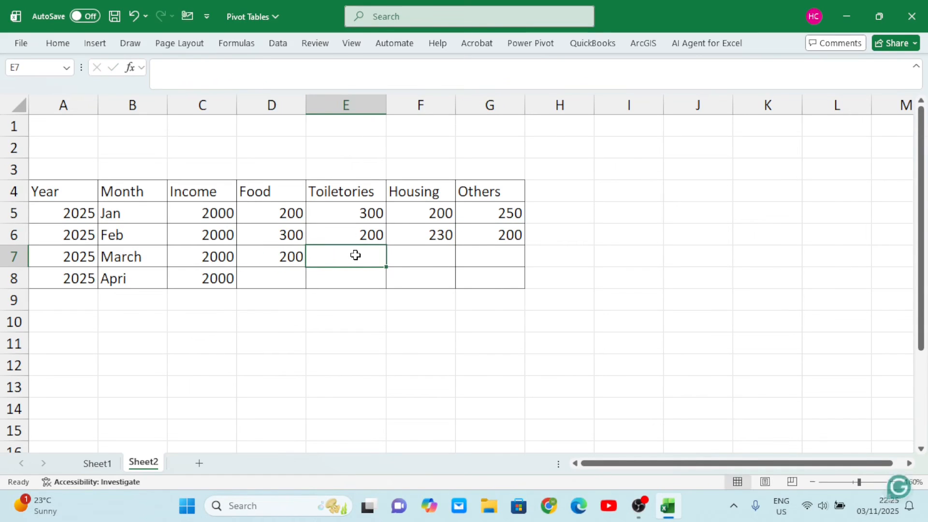
type("2")
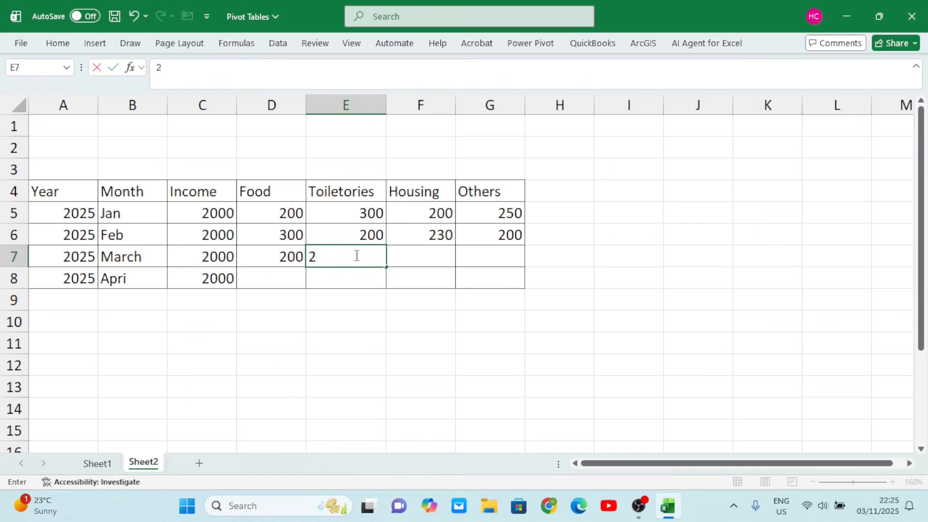
type("00")
left_click(427, 253)
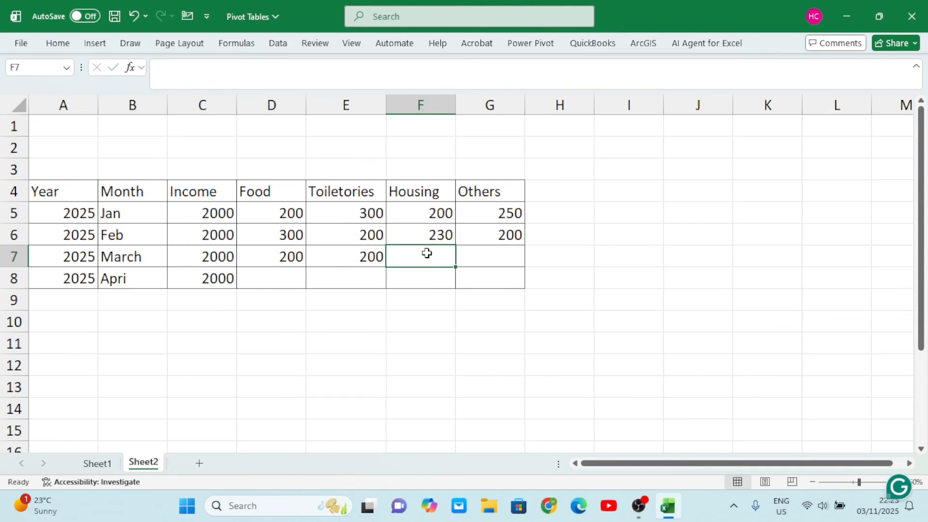
type("230")
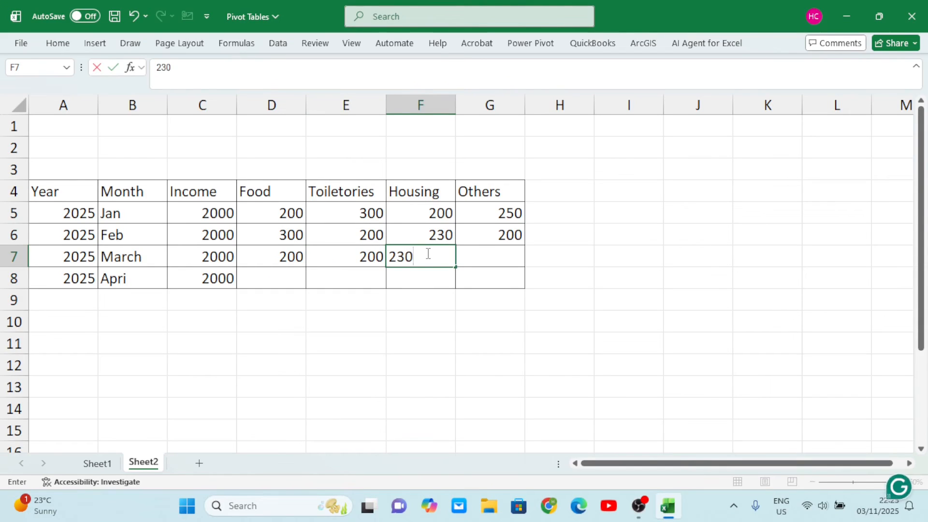
left_click(492, 254)
type("100")
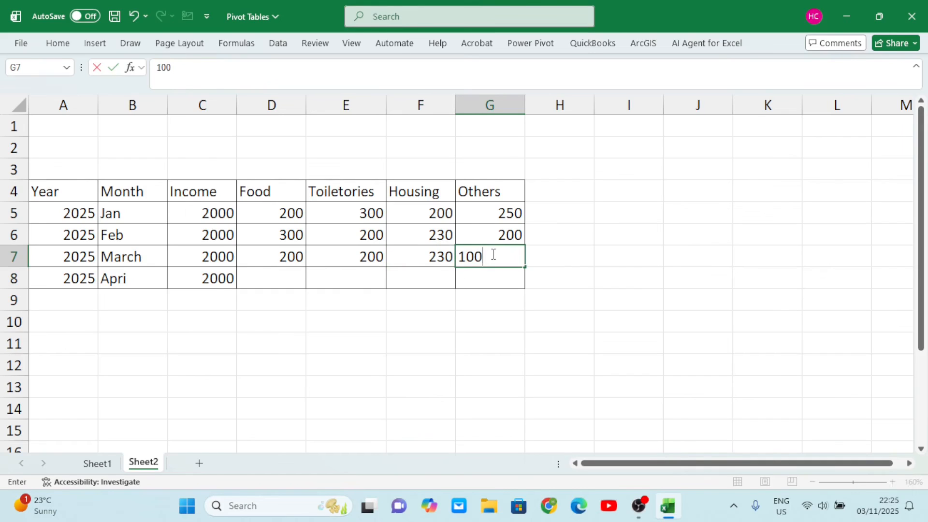
Step: Enter the April expenses in row 8: Food 200, Toiletories 200, Housing 240 and Others 200
left_click(275, 284)
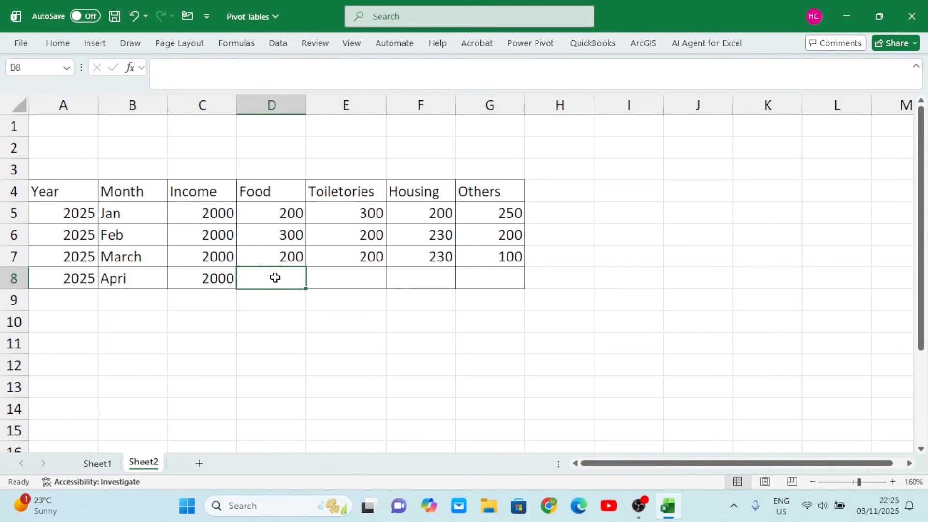
type("200")
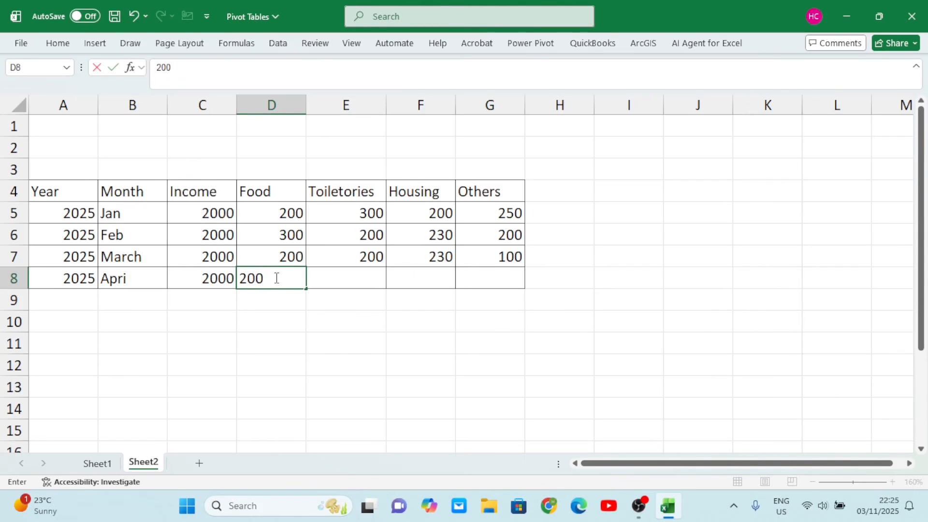
left_click(344, 278)
type("2")
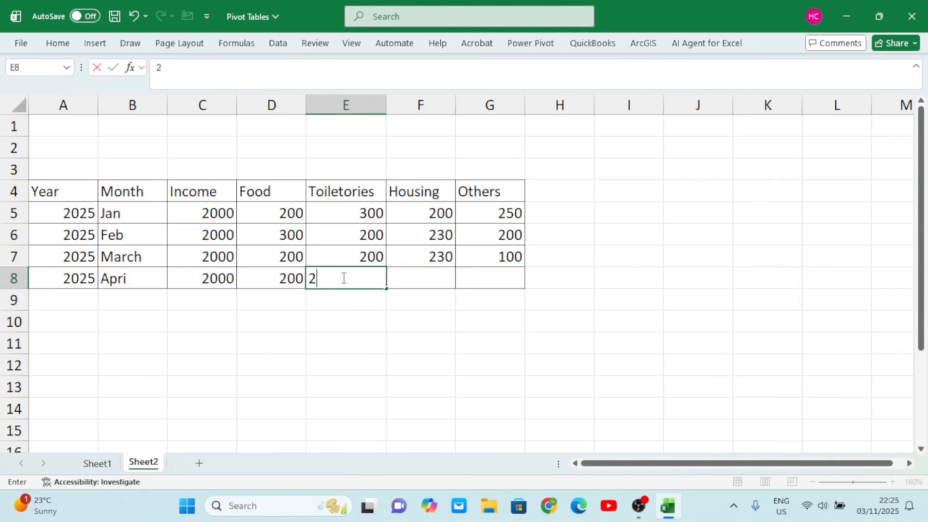
type("00")
left_click(426, 277)
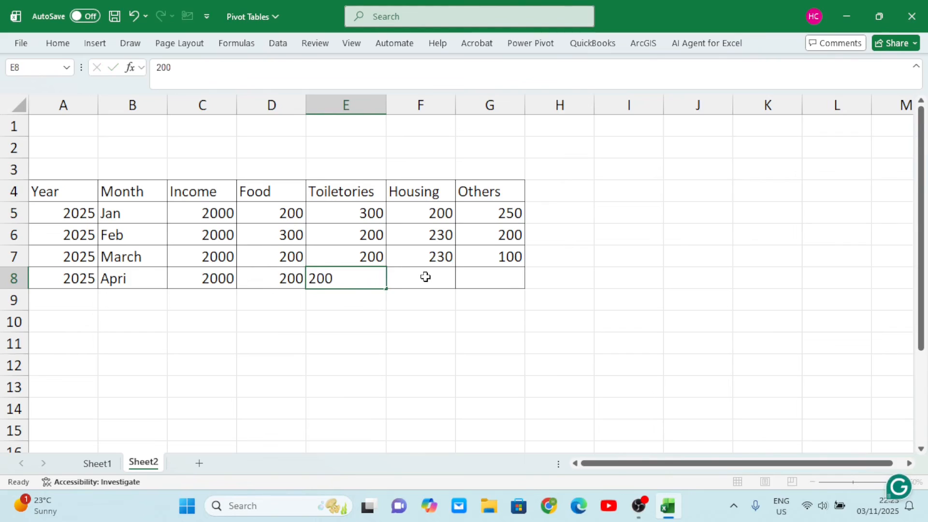
type("240")
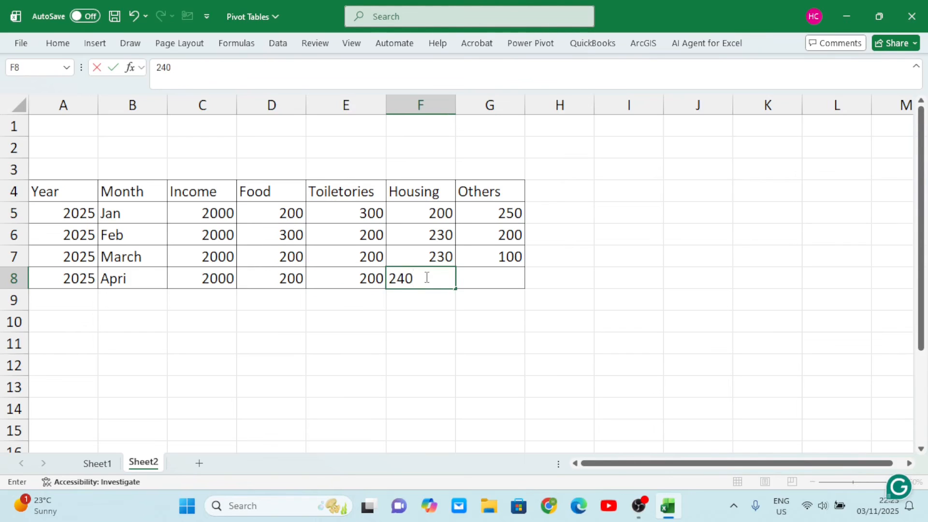
left_click(490, 278)
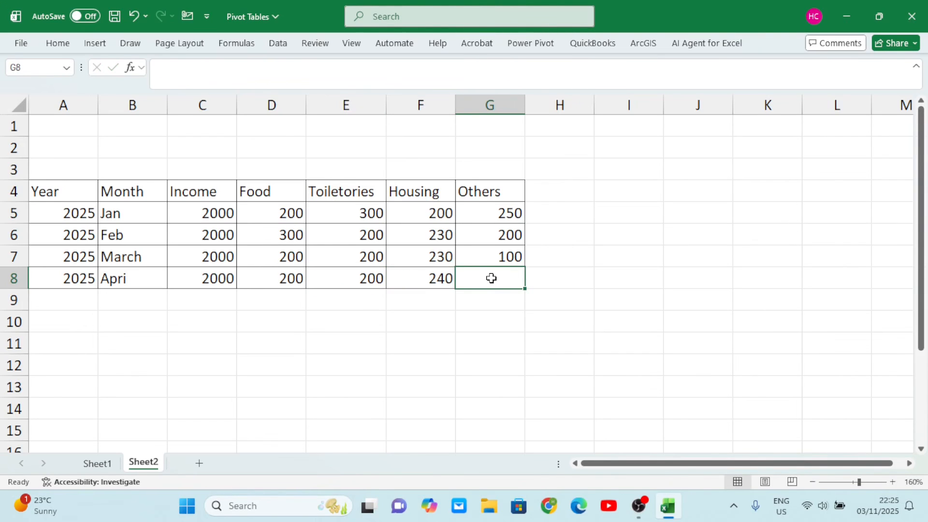
type("200")
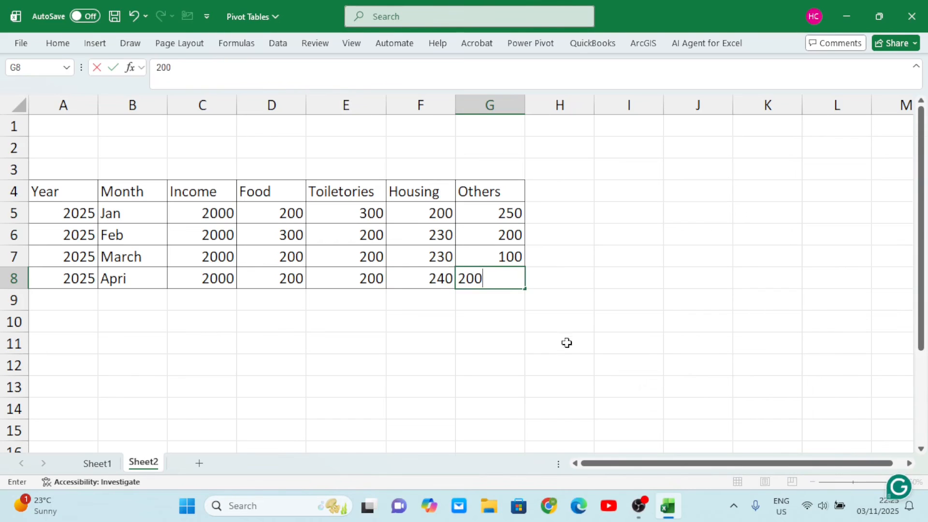
left_click(566, 343)
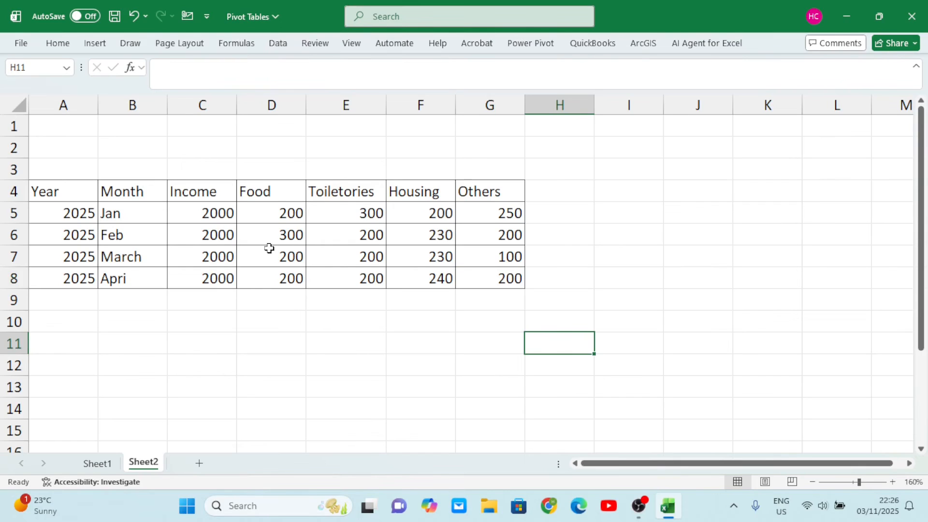
Step: Delete the three empty rows 1 to 3 above the table
left_click(156, 213)
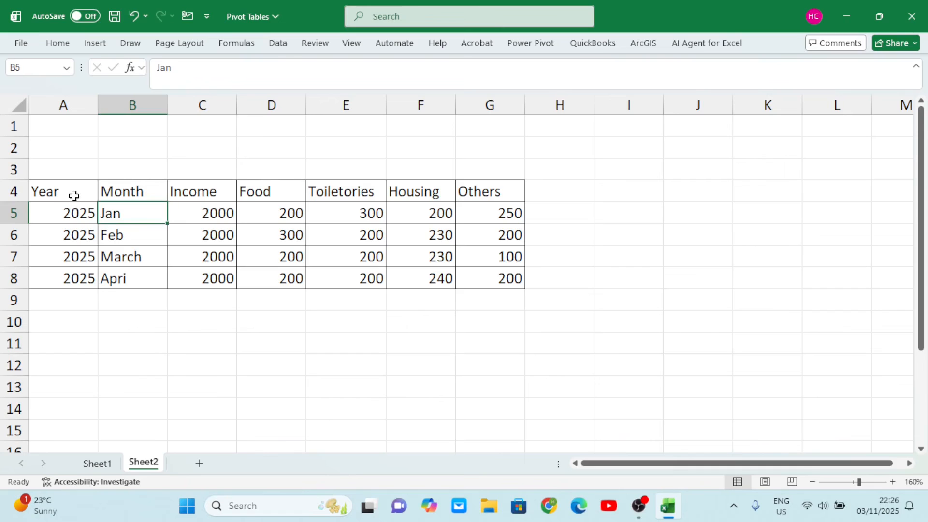
left_click_drag(74, 195, 509, 275)
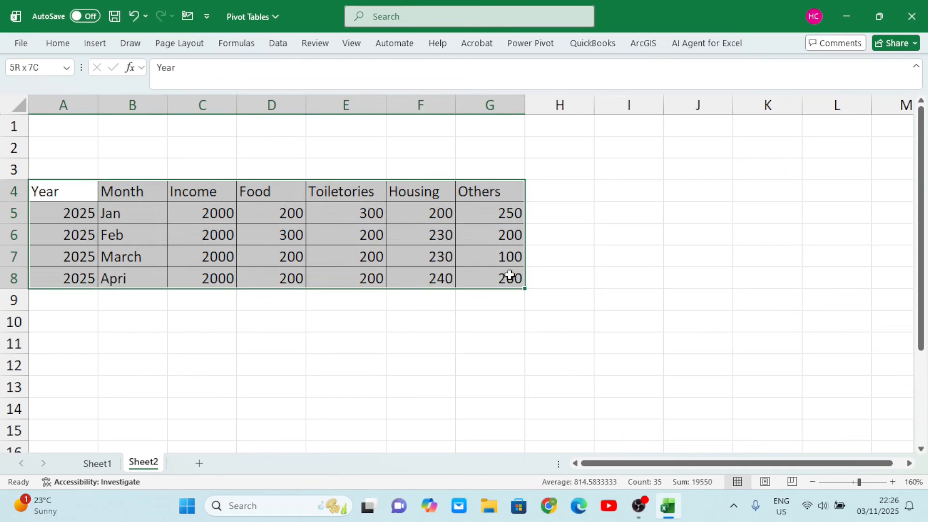
left_click(14, 168)
left_click_drag(16, 153, 14, 133)
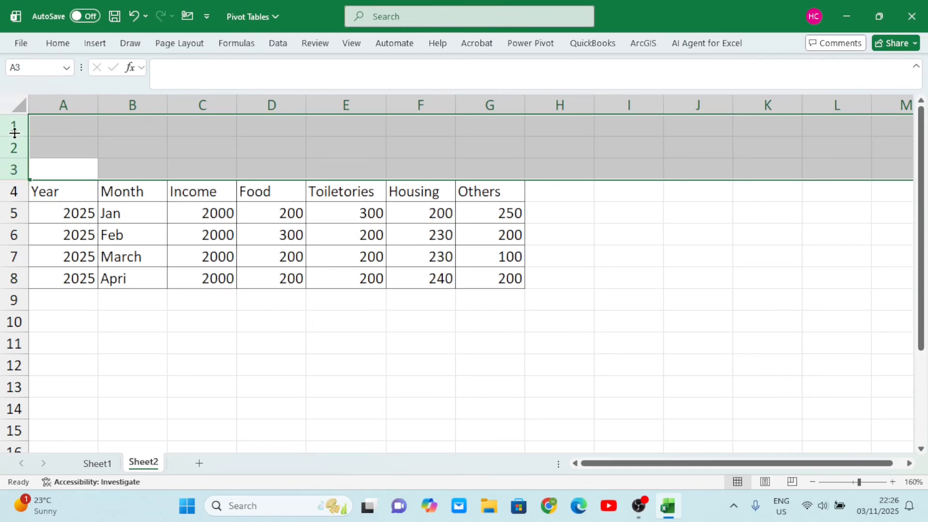
right_click(15, 133)
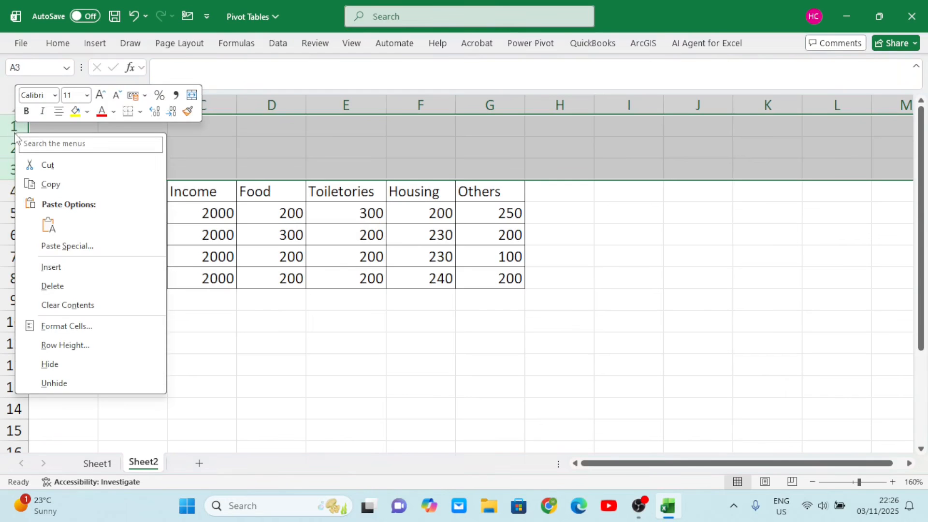
left_click(69, 285)
left_click(389, 130)
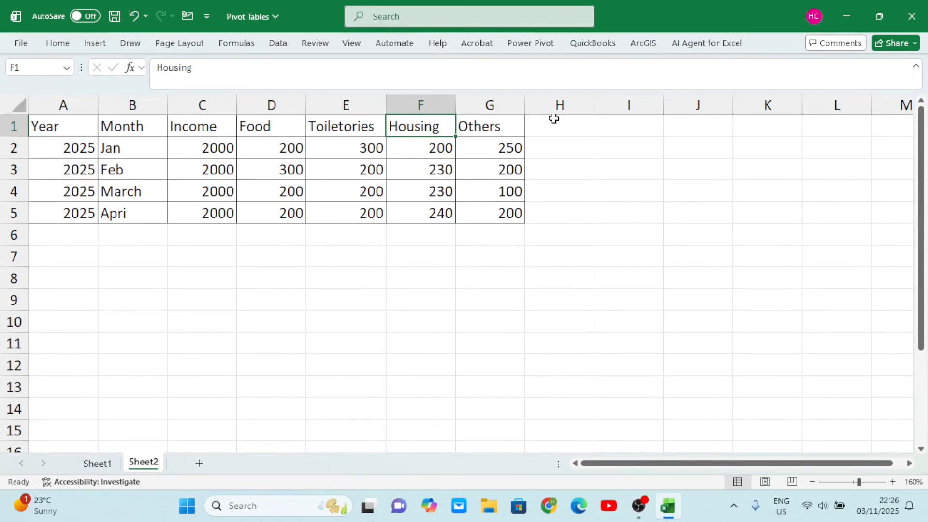
left_click(560, 121)
left_click(639, 121)
left_click(725, 135)
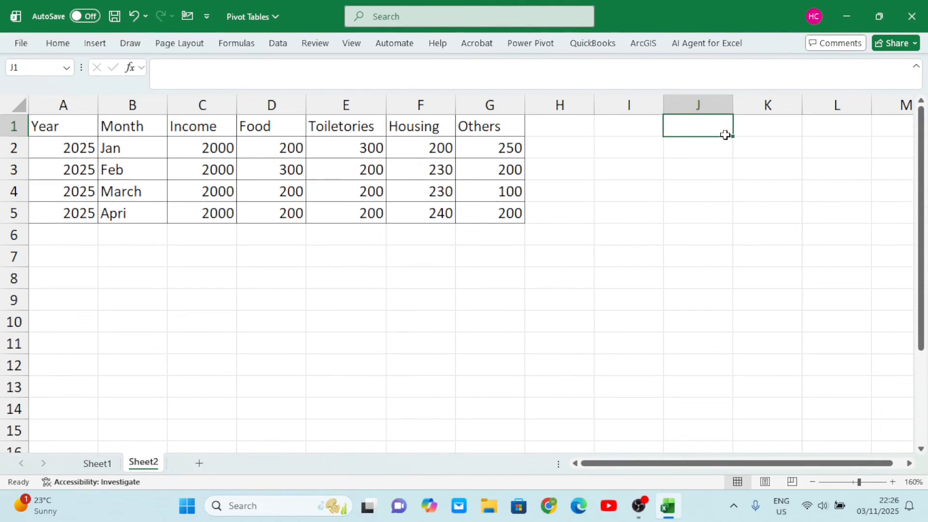
left_click(171, 136)
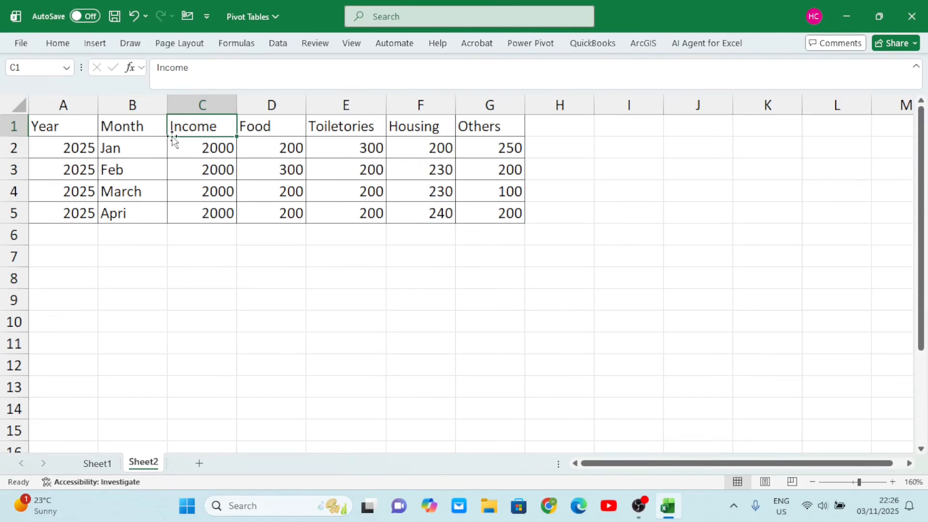
left_click(201, 208)
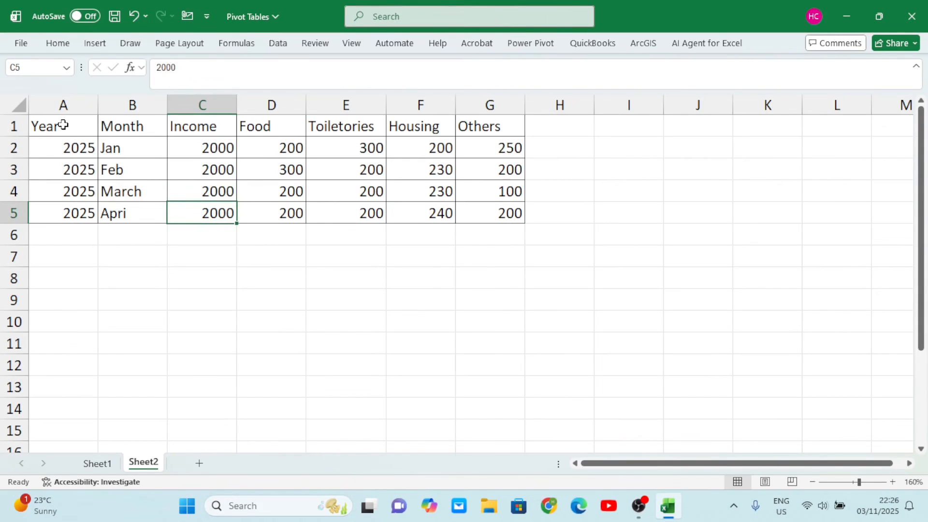
left_click(579, 129)
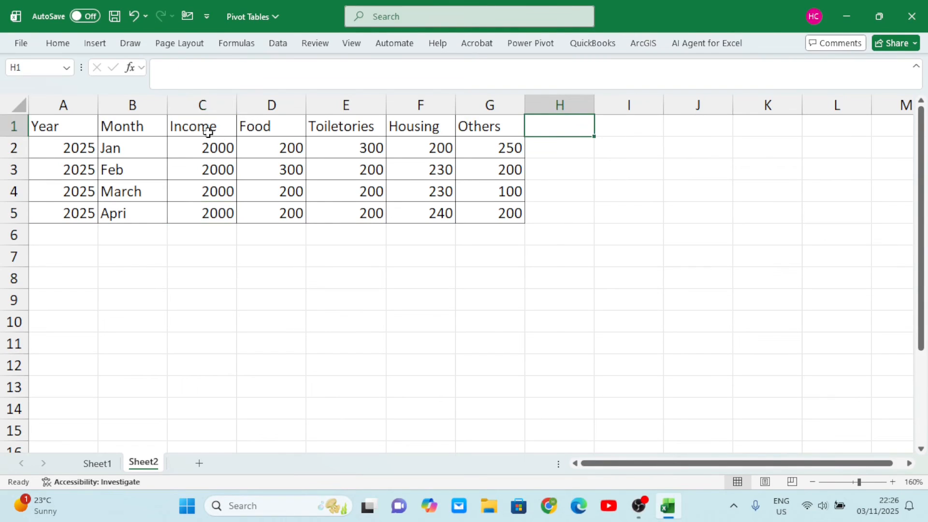
left_click_drag(208, 131, 220, 215)
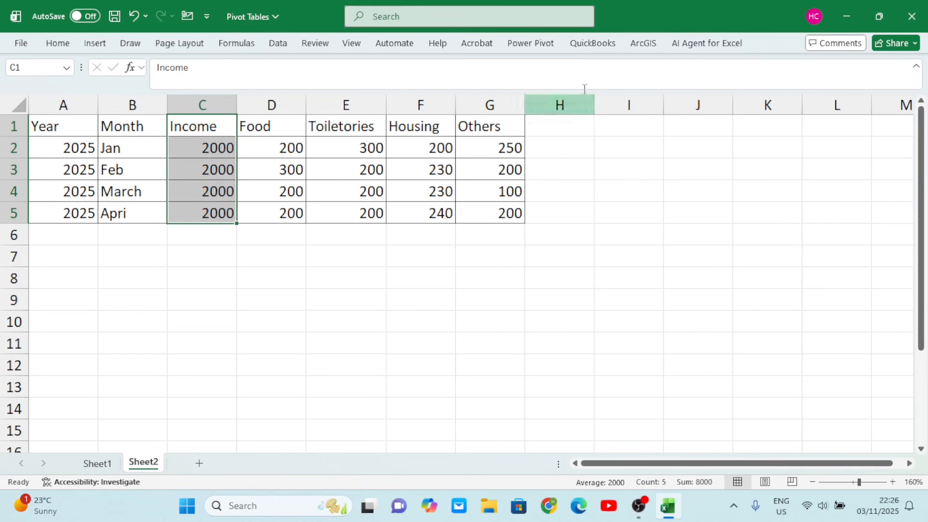
Step: Enter the header Expenditure in H1 and auto-fit column H to its text
left_click(575, 135)
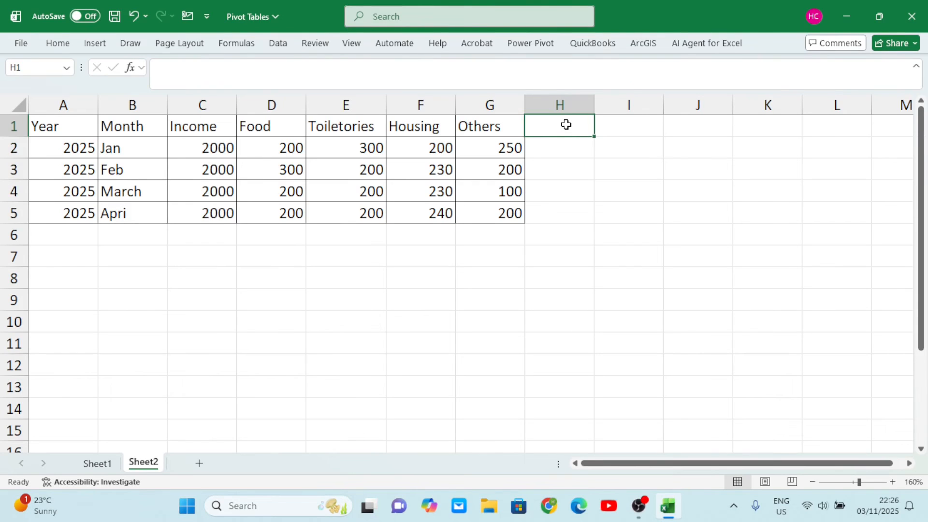
type("Expe")
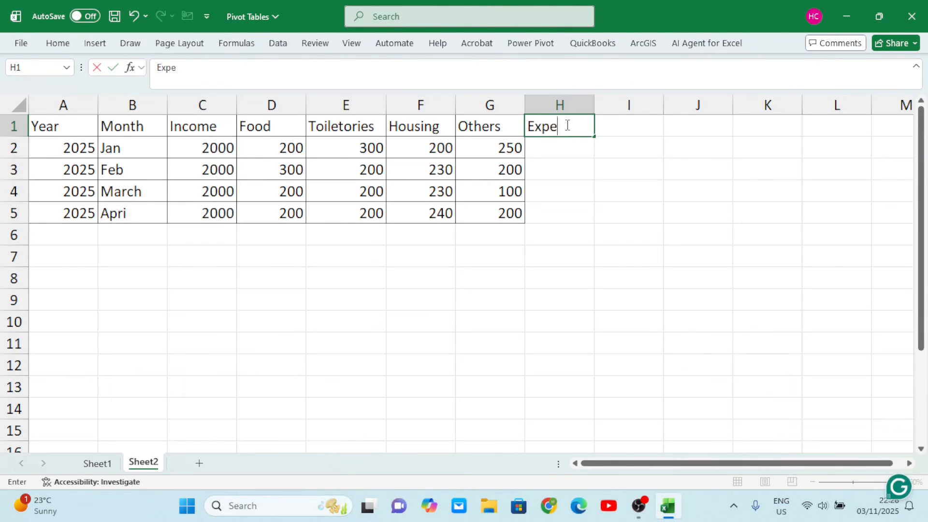
type("nditure")
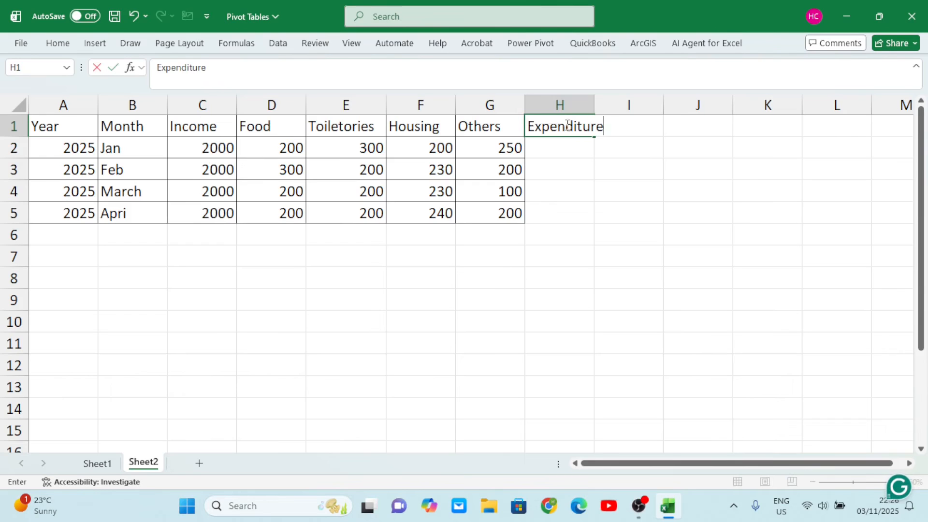
left_click(657, 314)
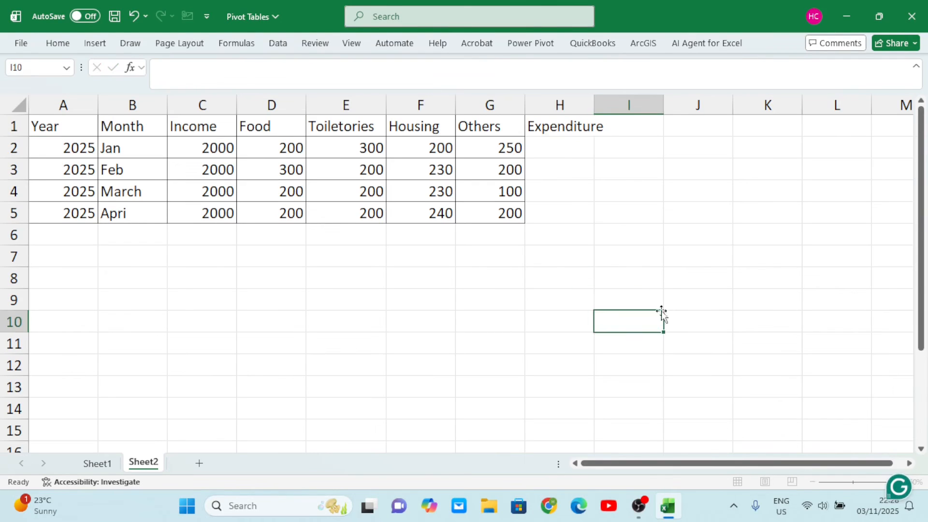
double_click(595, 99)
Step: Add the header Savings in cell I1, beside Expenditure
left_click(641, 126)
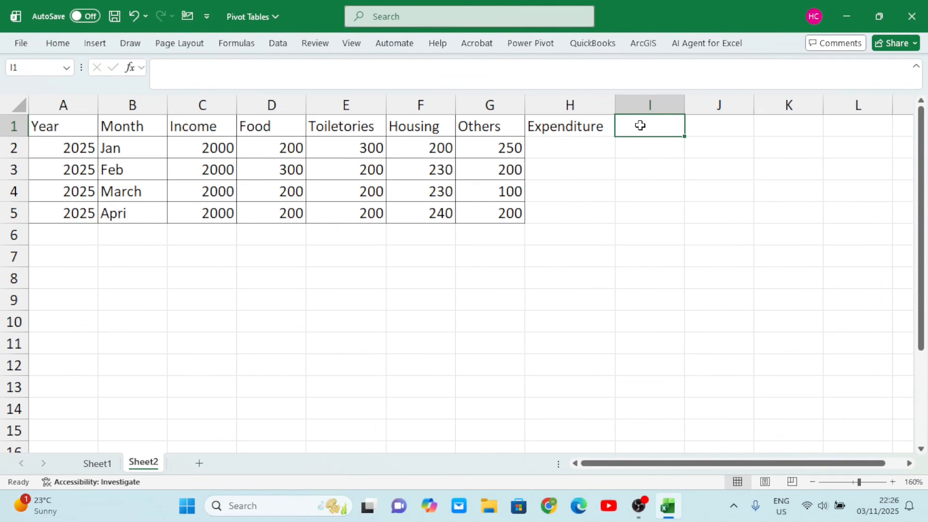
type("s")
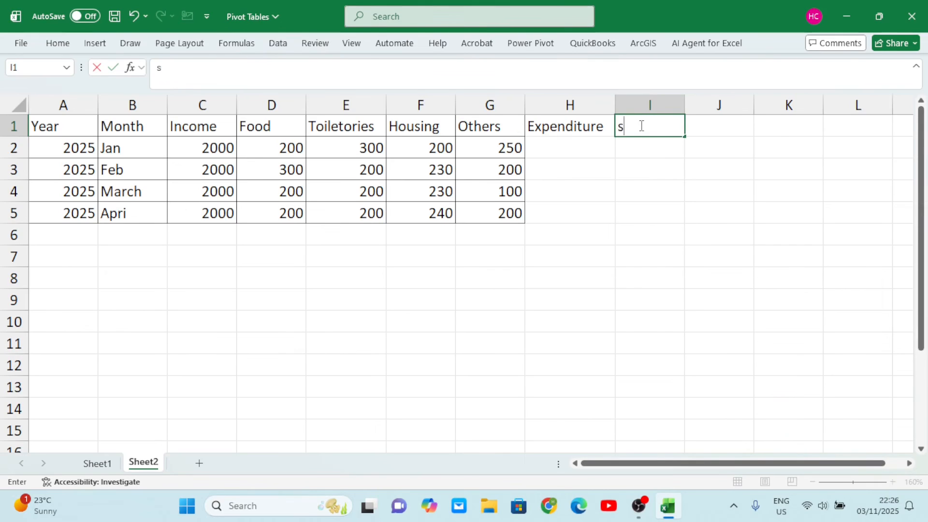
key("BackSpace")
type("Sa")
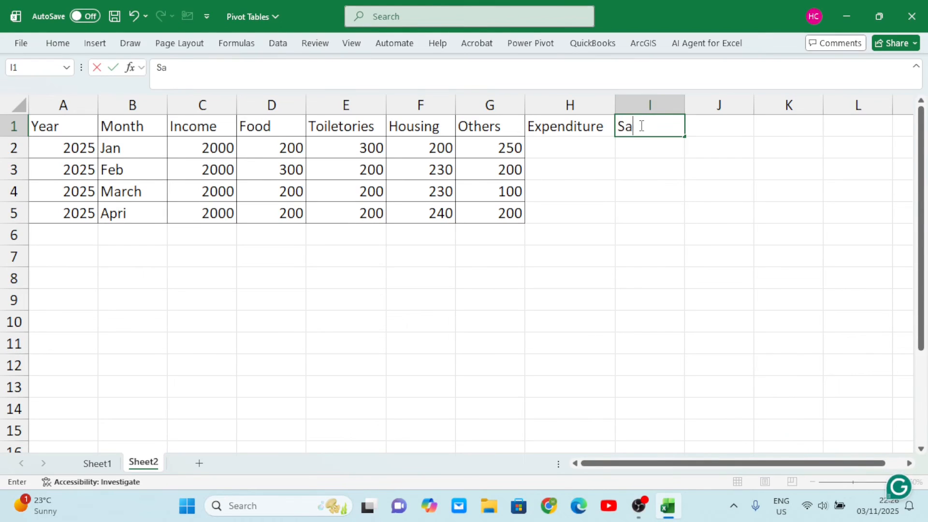
type("vings")
left_click(675, 258)
Step: Apply all borders to the Expenditure and Savings columns in range H1:I5
left_click_drag(551, 131, 651, 208)
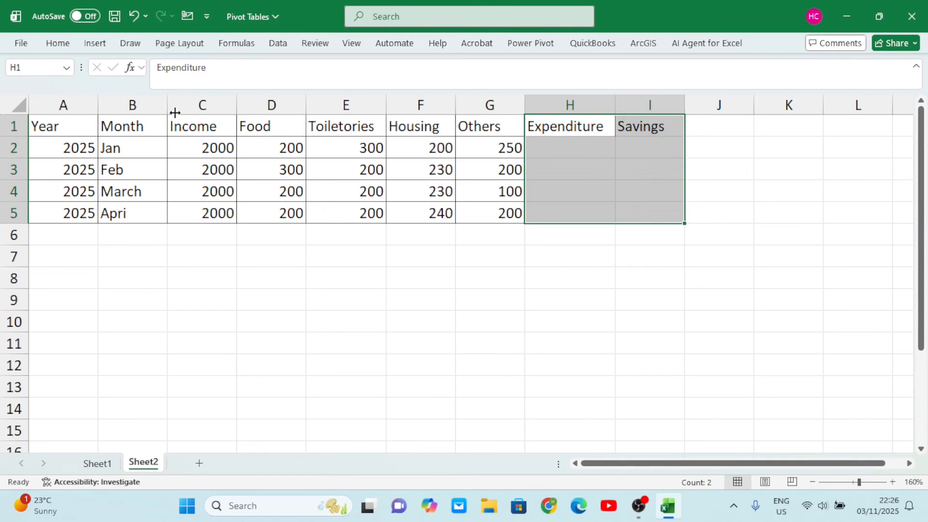
left_click(64, 46)
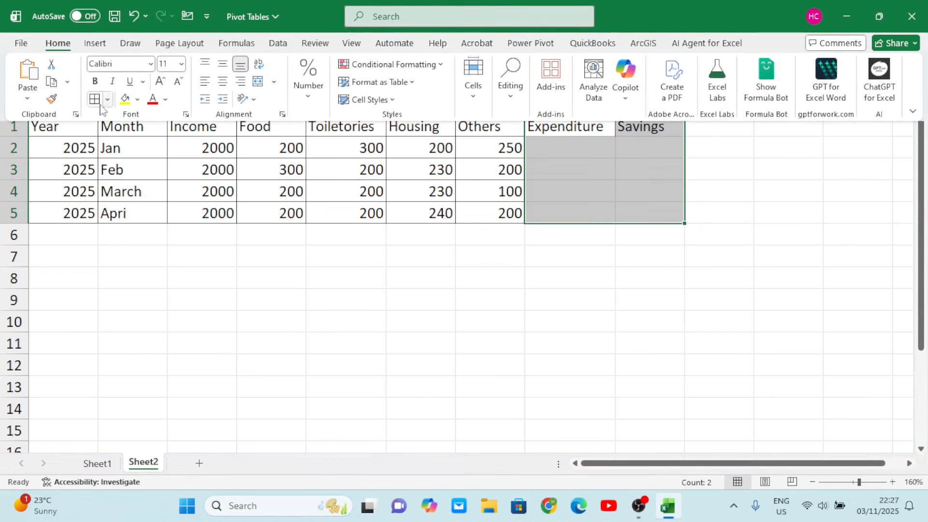
left_click(604, 193)
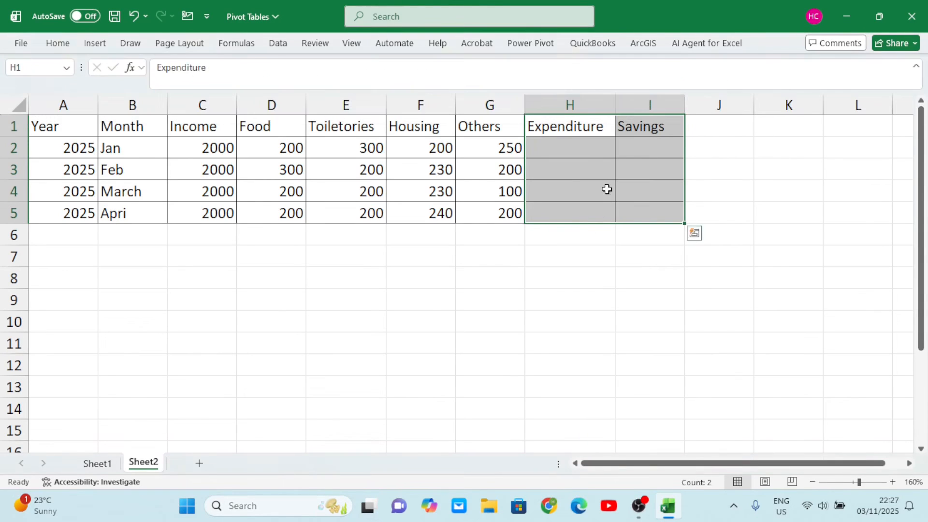
left_click(567, 183)
Step: Enter the formula =D2+E2+F2+G2 in H2 to total January's expenses
left_click(562, 142)
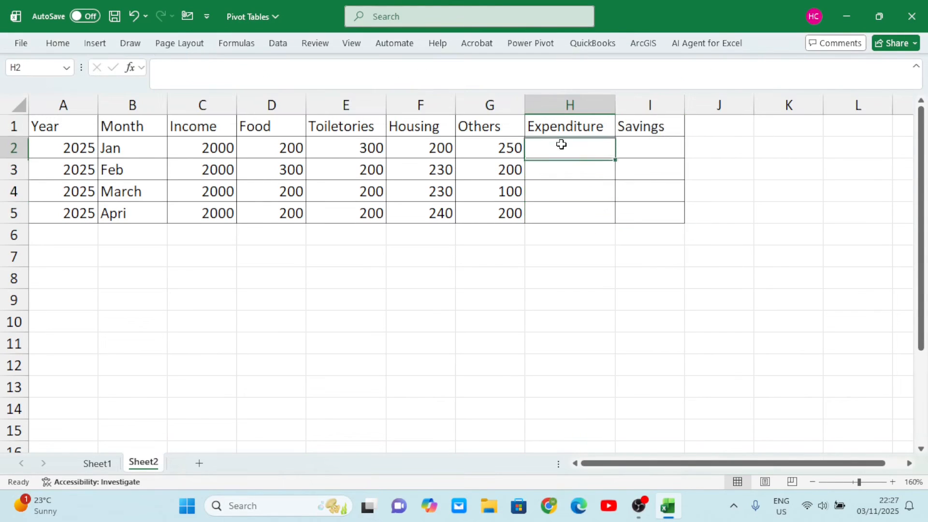
type("=")
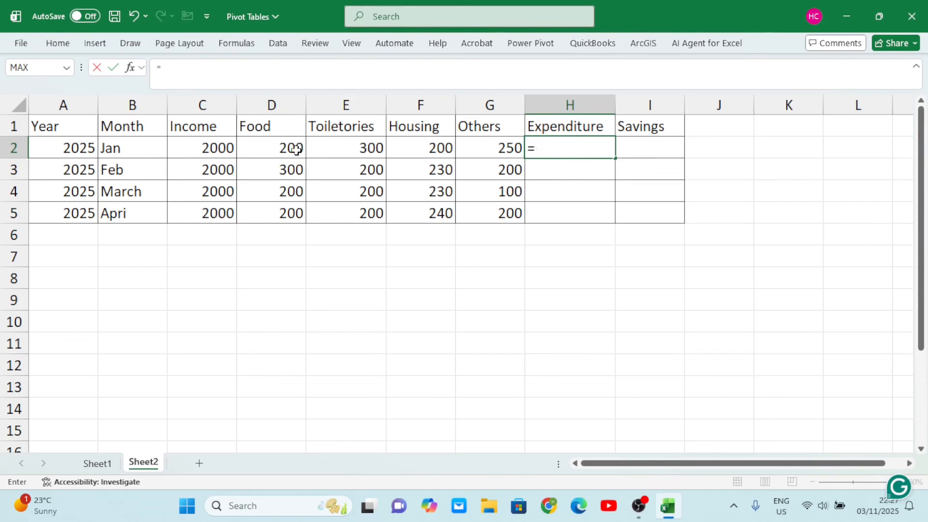
left_click(281, 149)
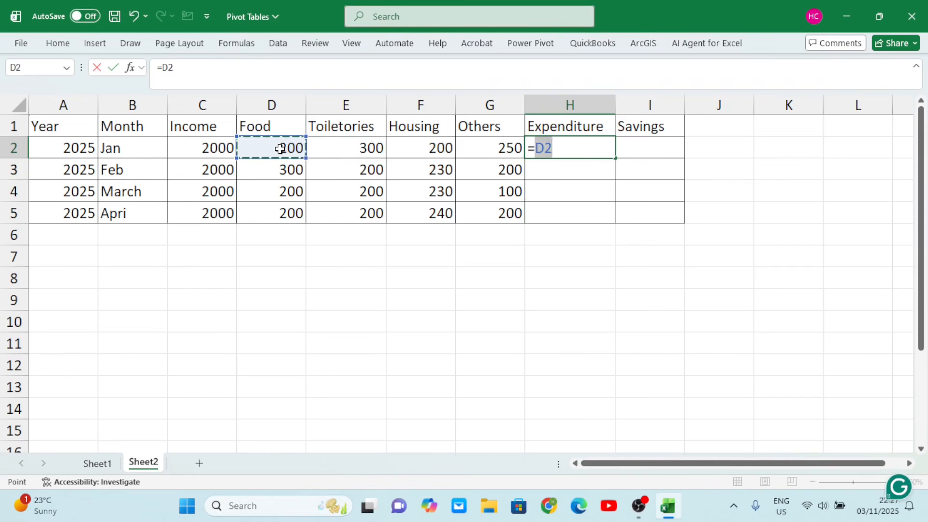
type("+")
left_click(344, 145)
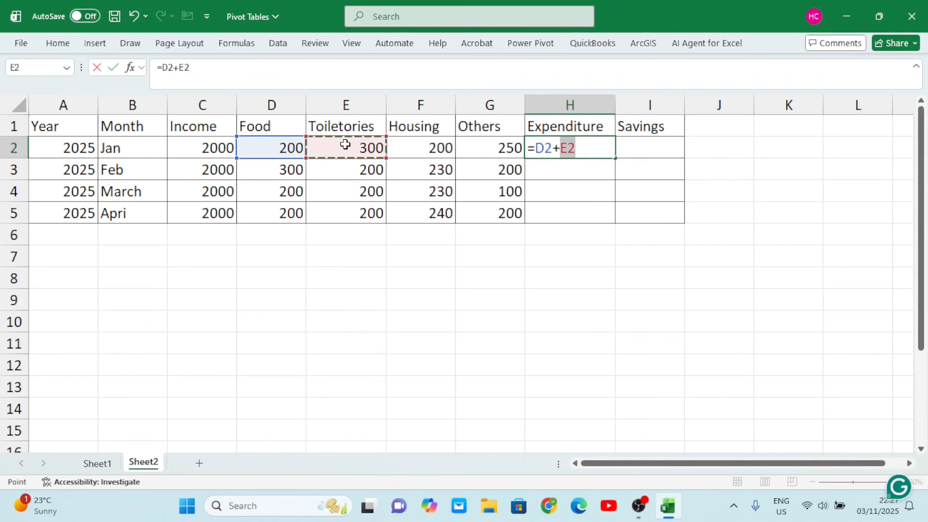
type("+")
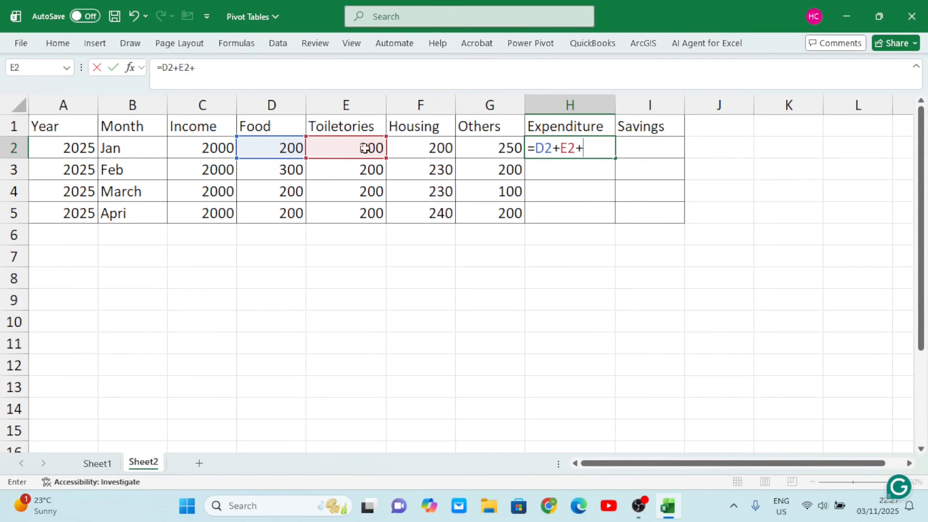
left_click(415, 148)
type("+")
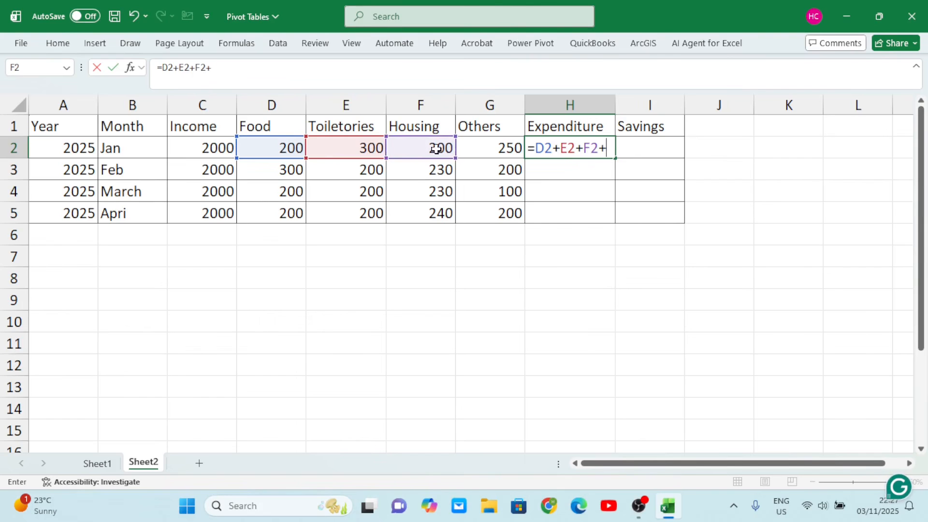
left_click(488, 146)
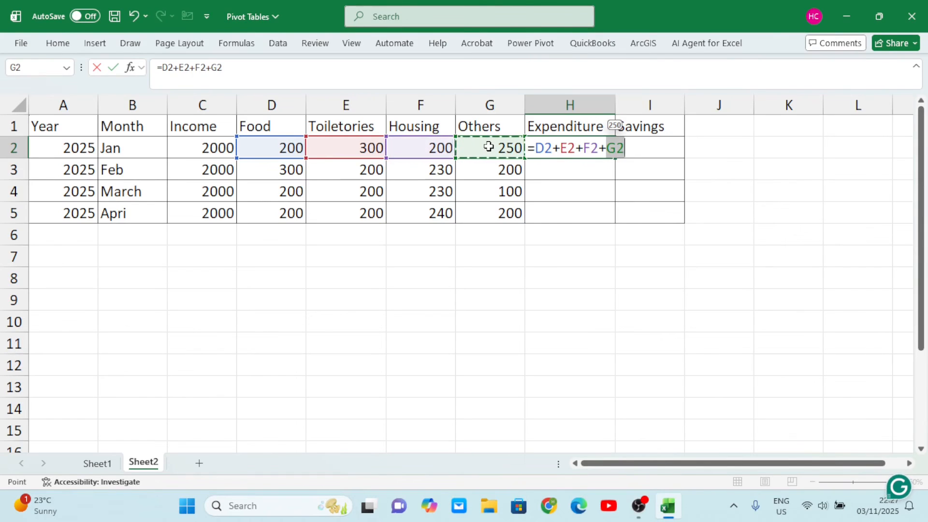
key("Tab")
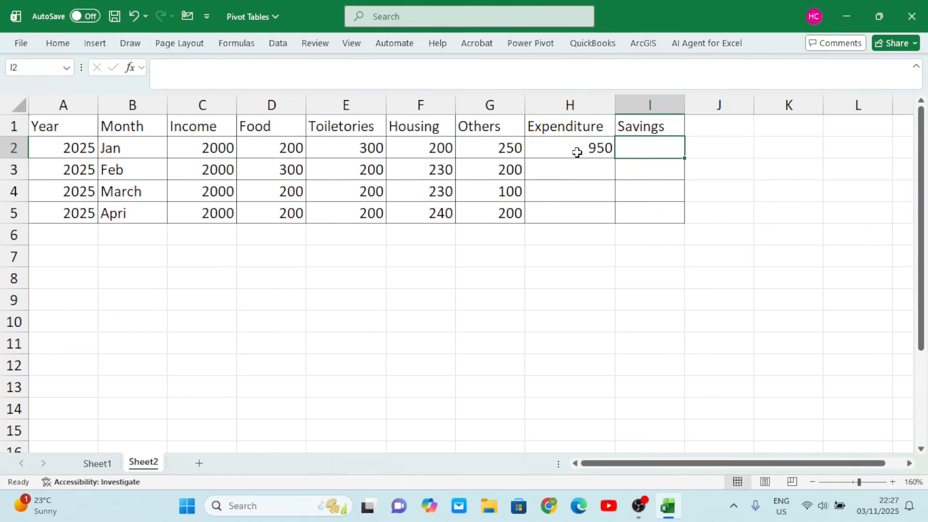
Step: Fill the Expenditure formula from H2 down to H5 and save the workbook
left_click(576, 151)
left_click(206, 150)
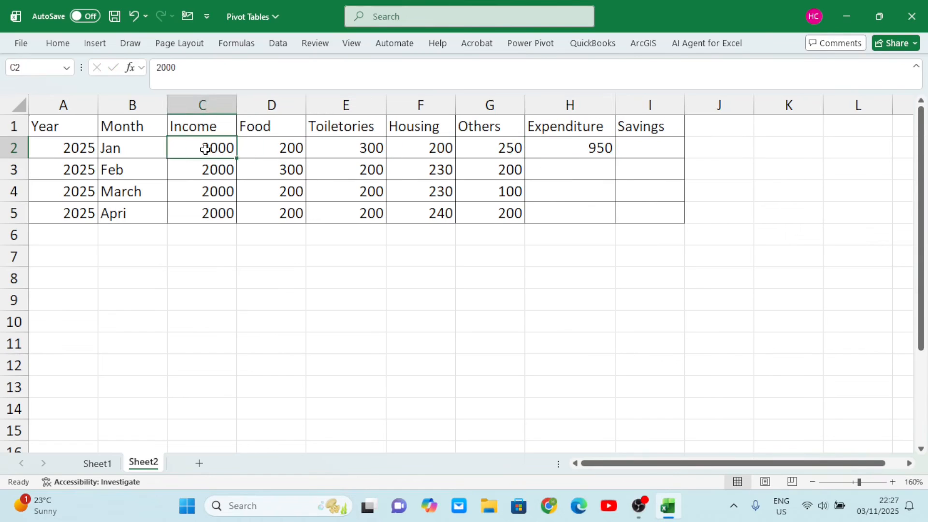
left_click(594, 150)
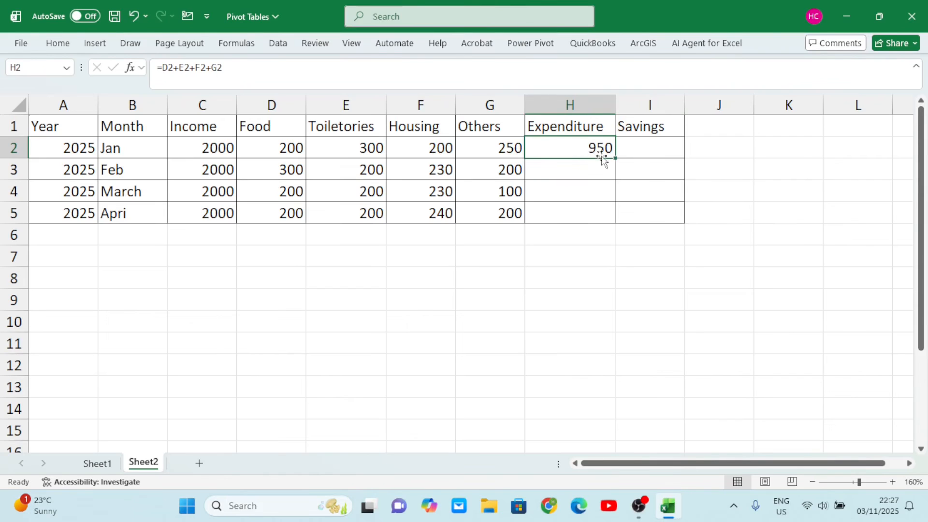
left_click_drag(616, 160, 610, 213)
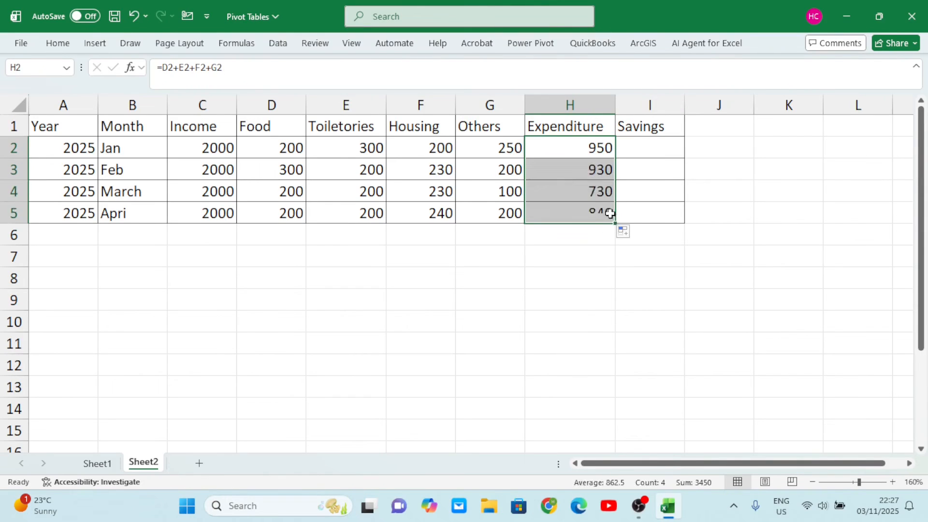
left_click(586, 175)
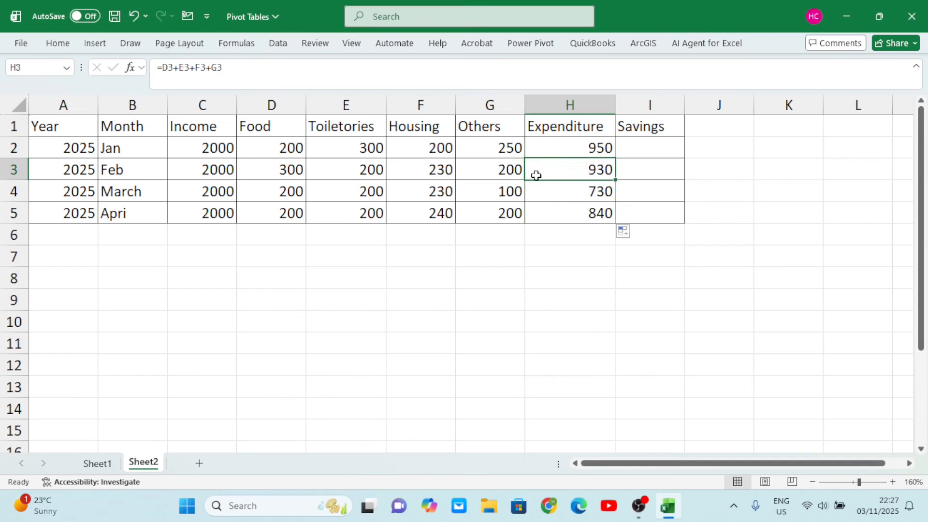
left_click(119, 16)
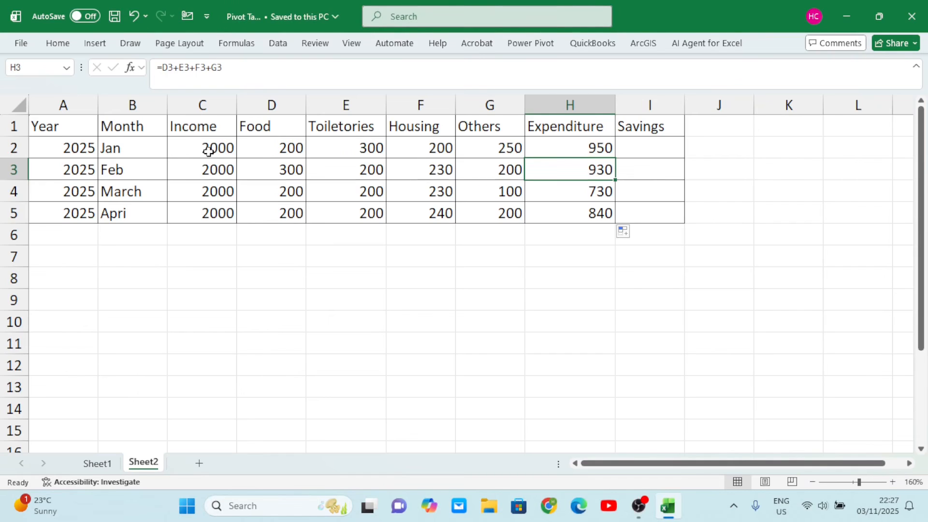
Step: Enter the formula =C2-H2 in I2 to calculate January's savings
left_click(653, 146)
type("=")
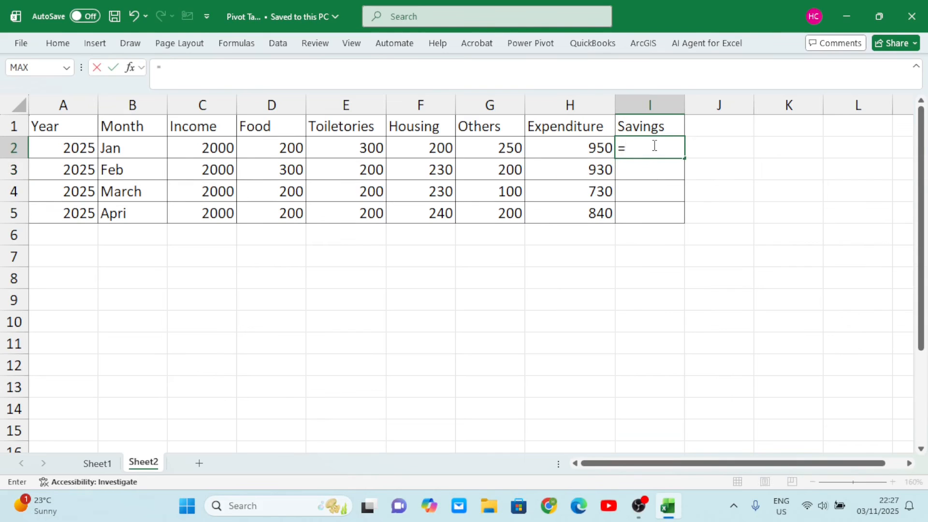
left_click(204, 148)
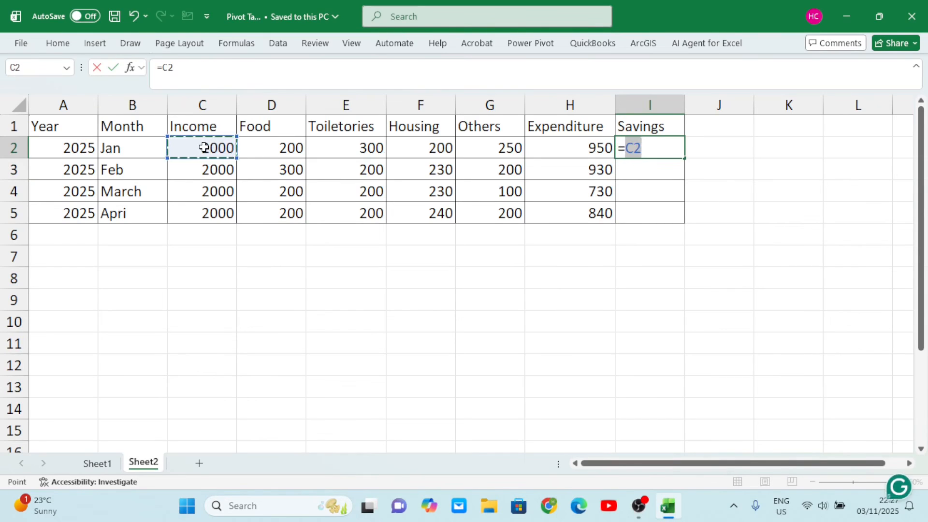
type("-")
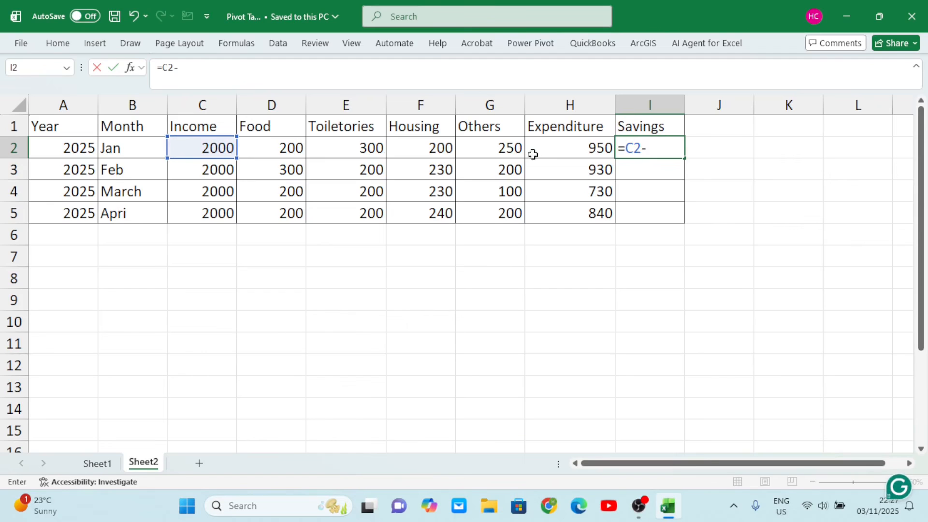
left_click(561, 148)
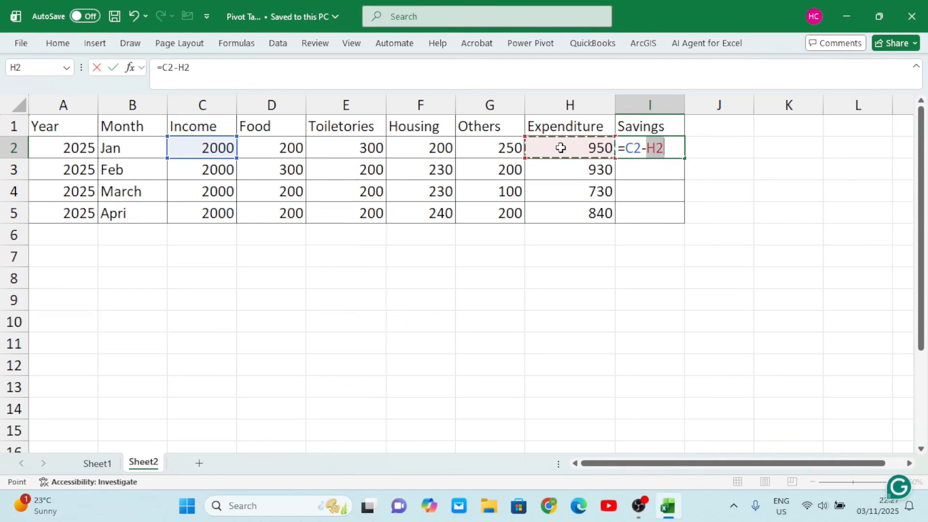
key("Tab")
Step: Fill the Savings formula from I2 down to I7
left_click(666, 150)
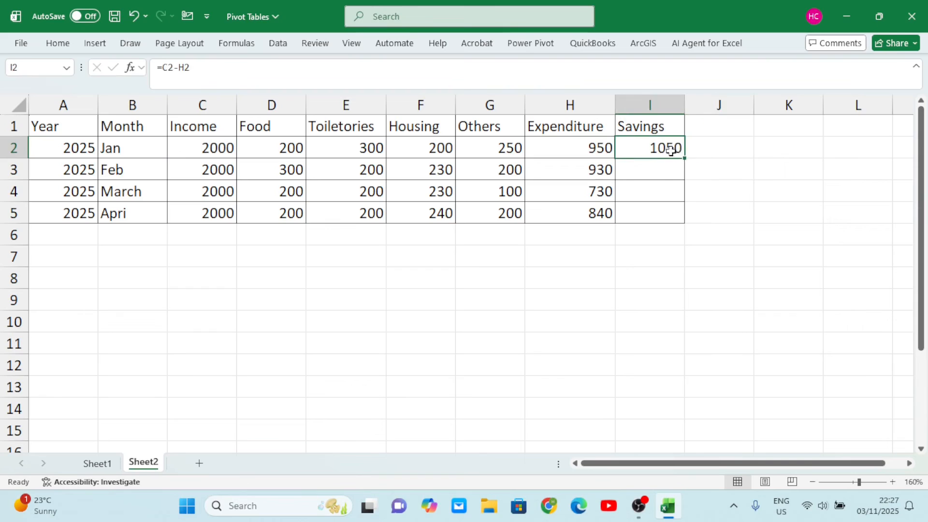
left_click_drag(683, 157, 682, 261)
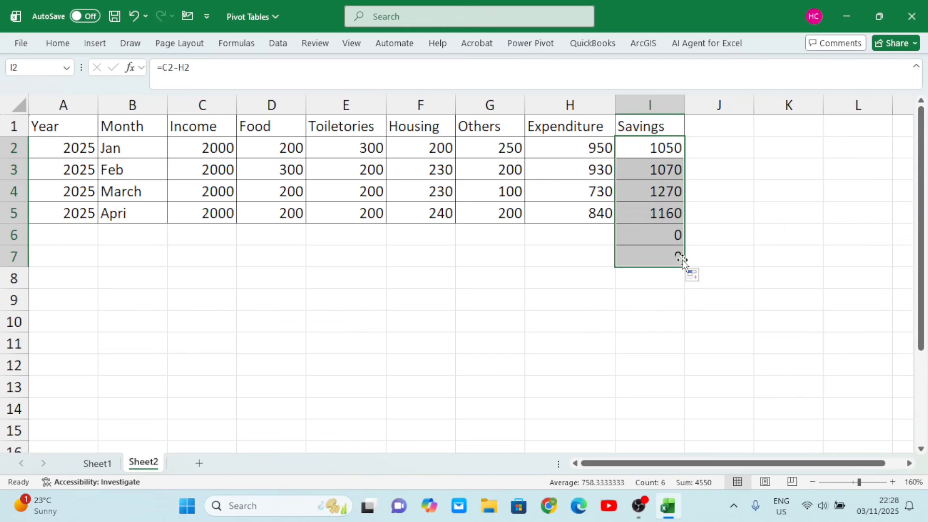
left_click(572, 271)
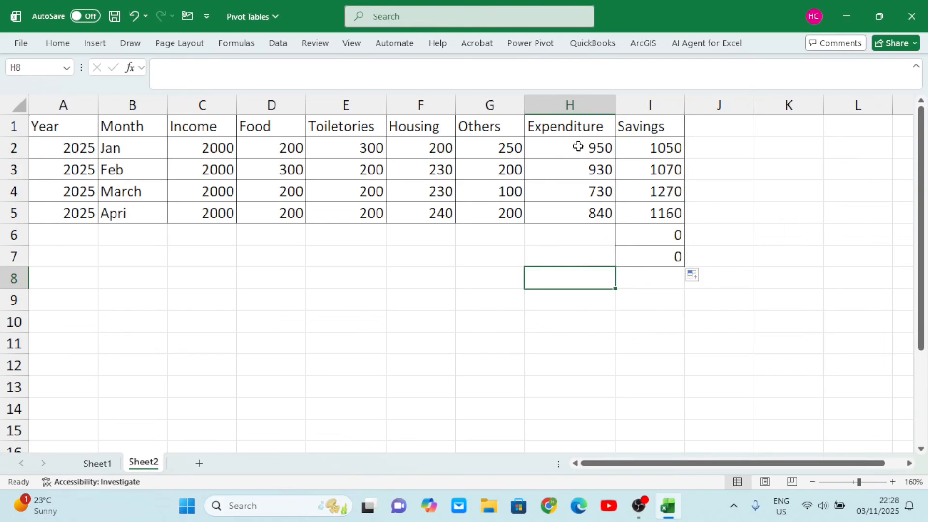
Step: Extend the Expenditure formula from H5 down to H7
left_click(573, 146)
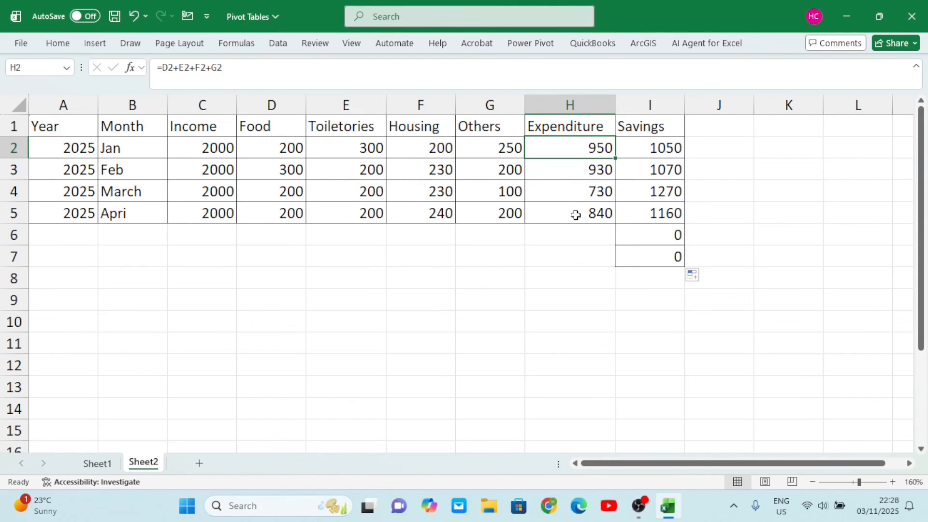
left_click(575, 214)
left_click_drag(615, 224, 614, 264)
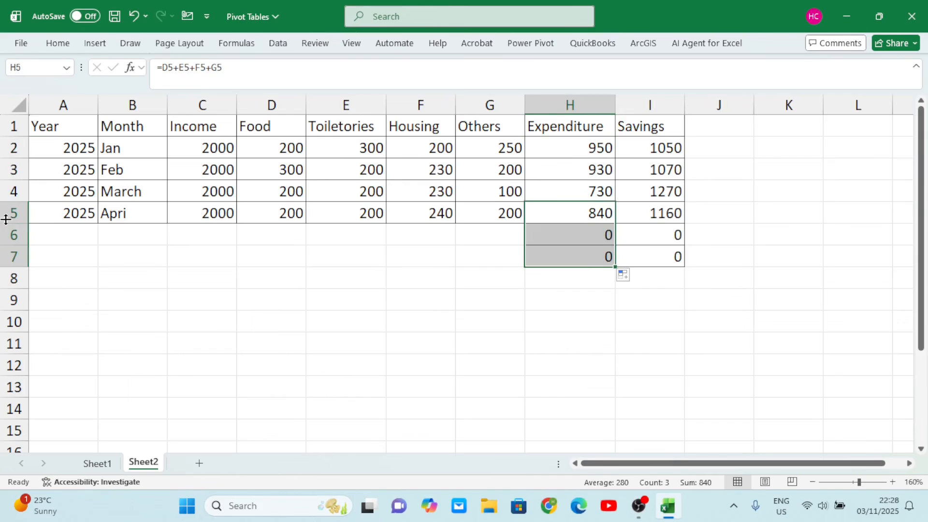
Step: Apply all borders to the empty cells A6:G7 beneath the April row
left_click_drag(48, 234, 525, 264)
left_click(57, 43)
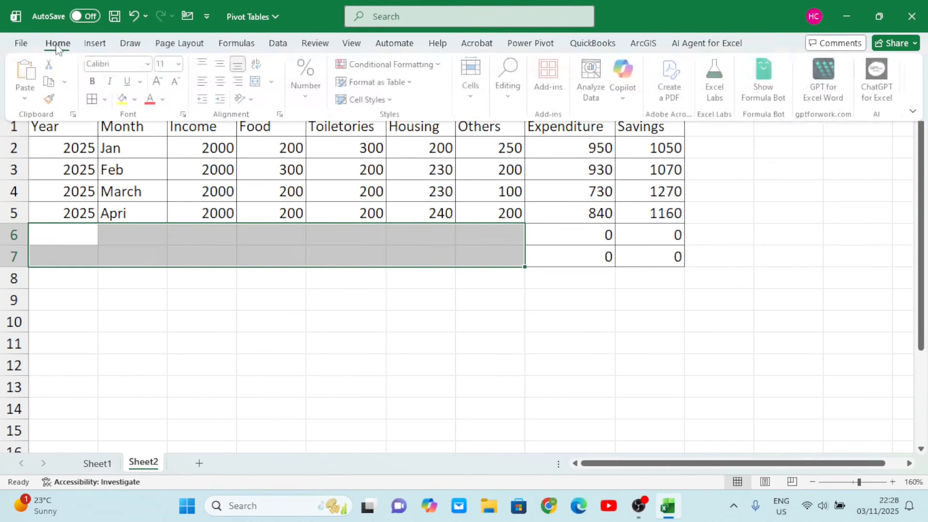
left_click(101, 103)
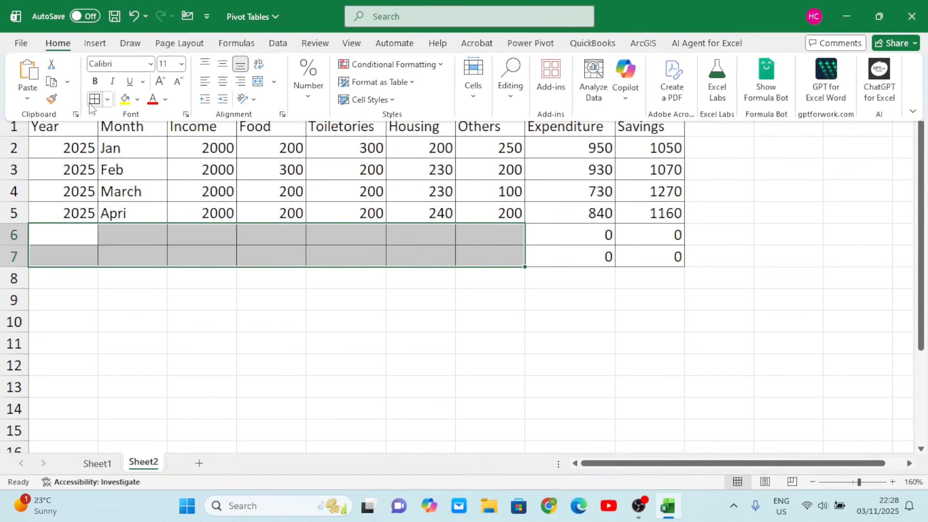
left_click(415, 325)
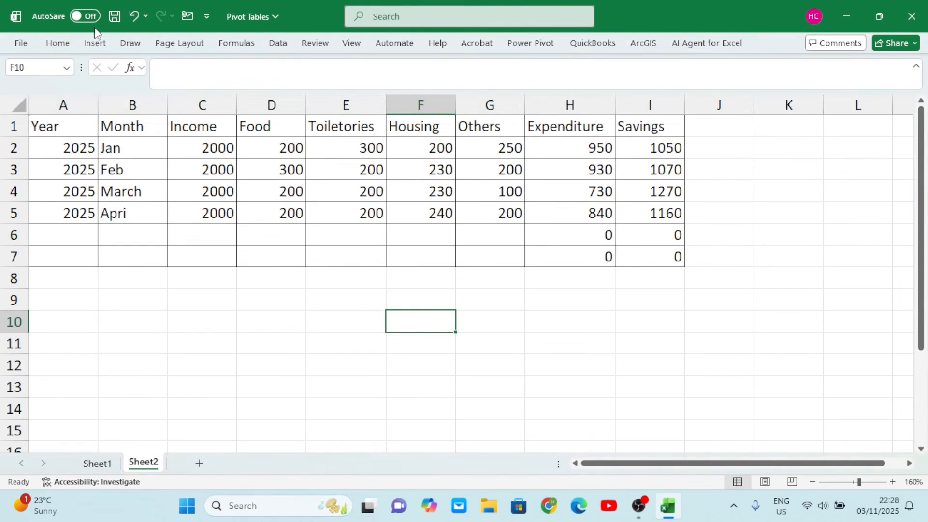
Step: Save the workbook with the extended, bordered table
left_click(112, 16)
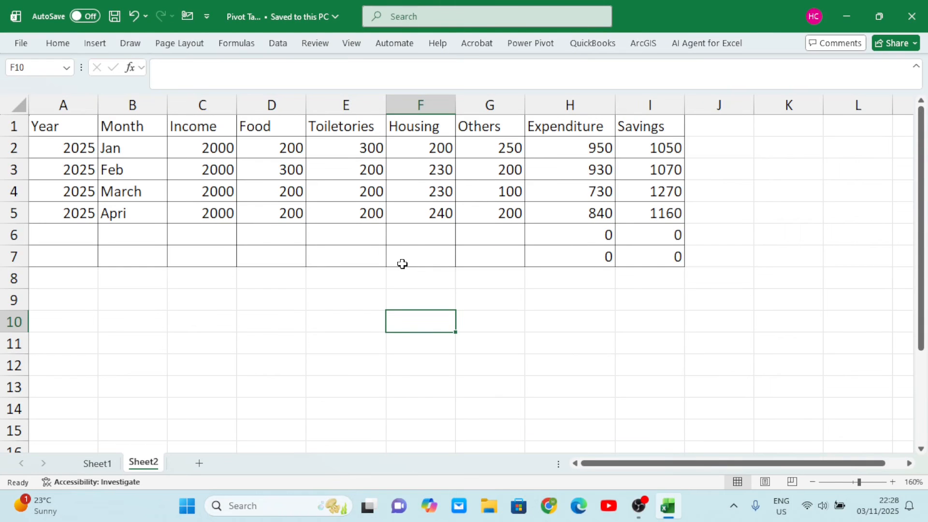
scroll(402, 264, "down", 9)
scroll(402, 264, "up", 10)
Step: Start the next month's record in row 6 with year 2025, month May and income 2000
left_click(75, 235)
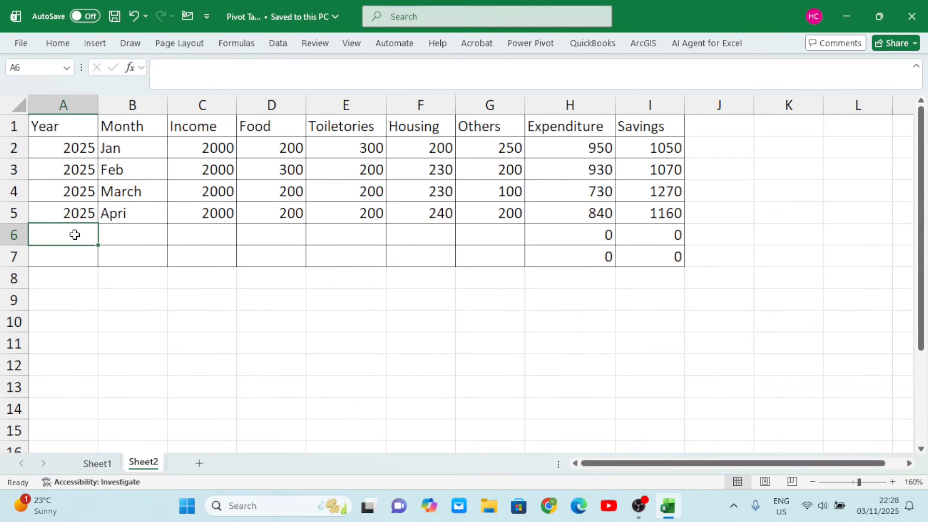
type("2025")
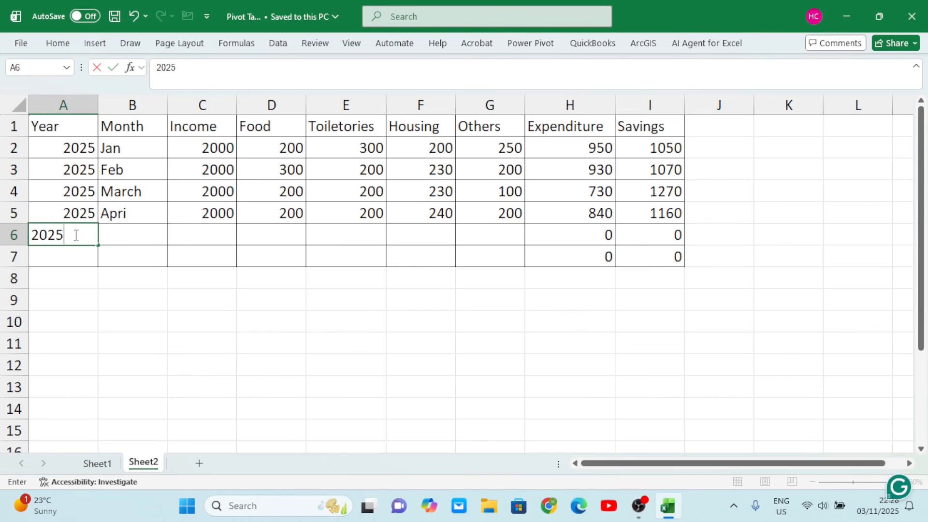
left_click(133, 231)
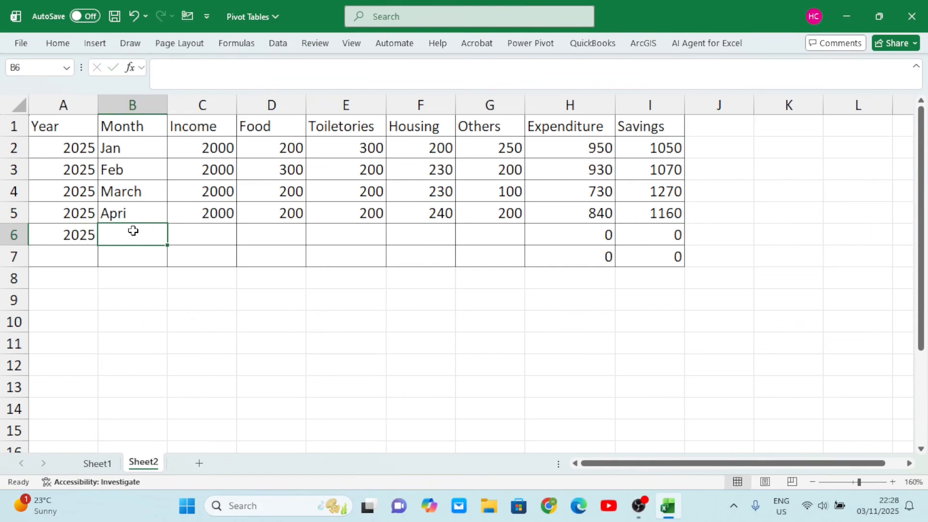
type("May")
key("ctrl+Return")
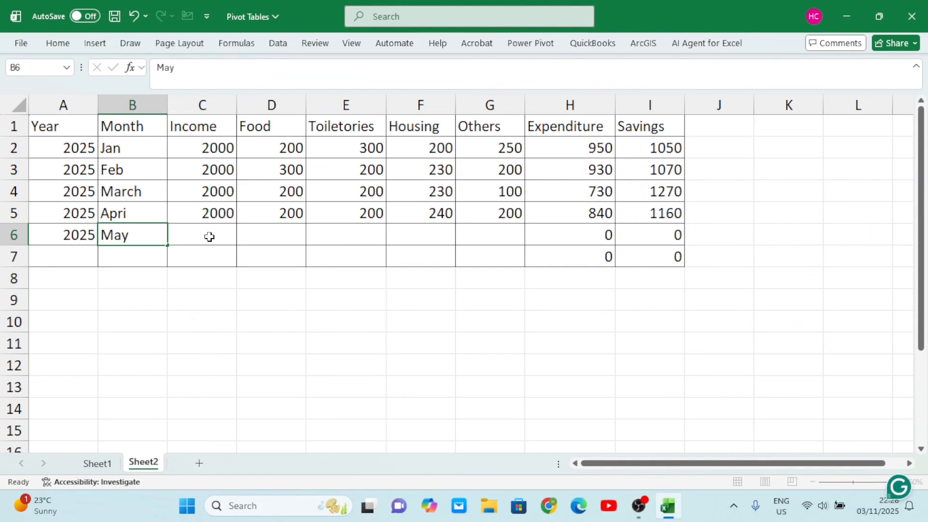
left_click(209, 236)
type("200")
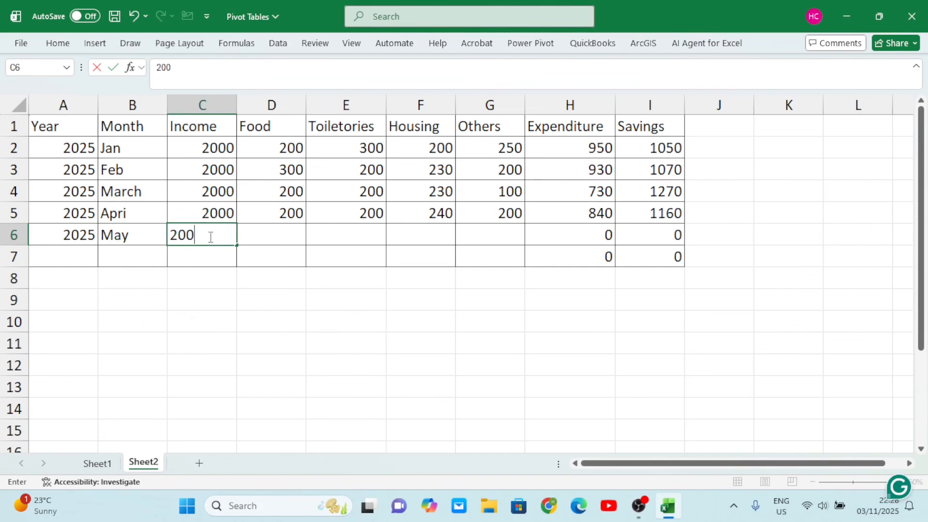
type("0")
Step: Fill in May's expenses in row 6: Food 200, Toiletories 100, Housing 240 and Others 200
left_click(274, 232)
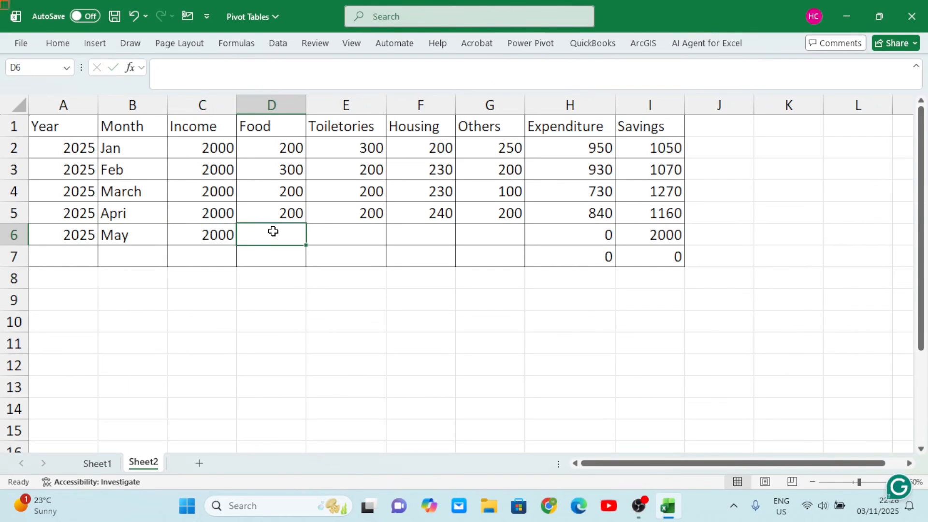
type("200")
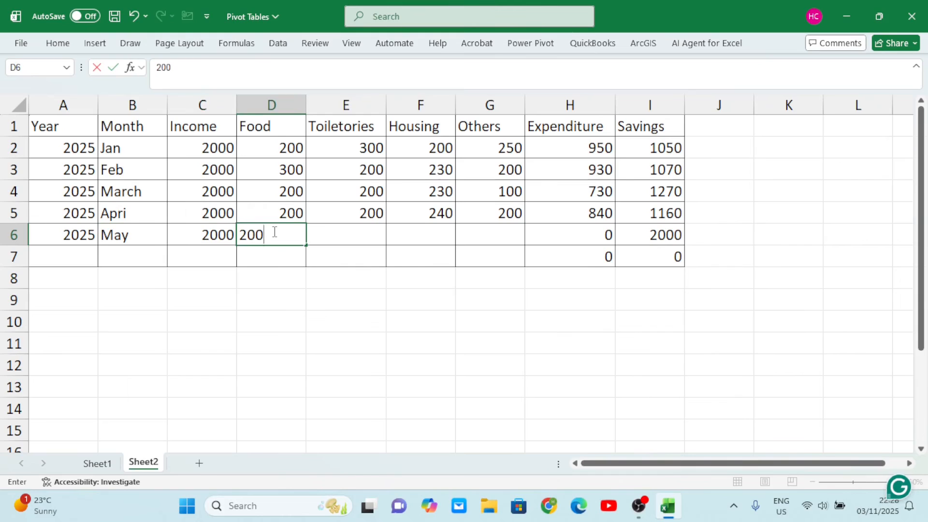
left_click(358, 227)
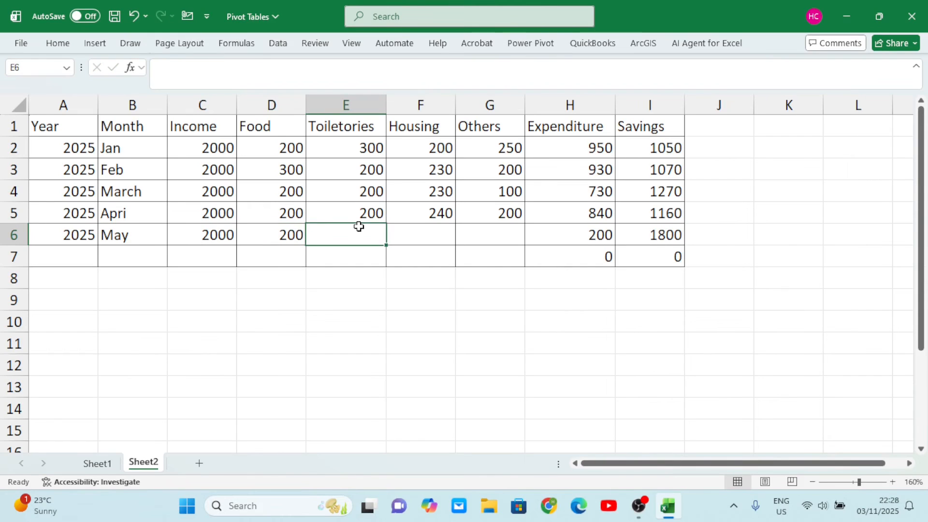
type("100")
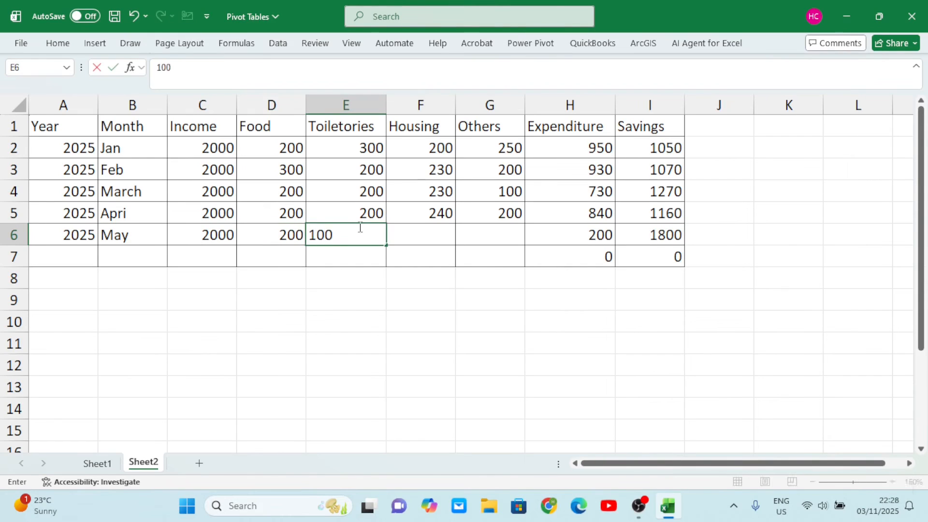
left_click(429, 236)
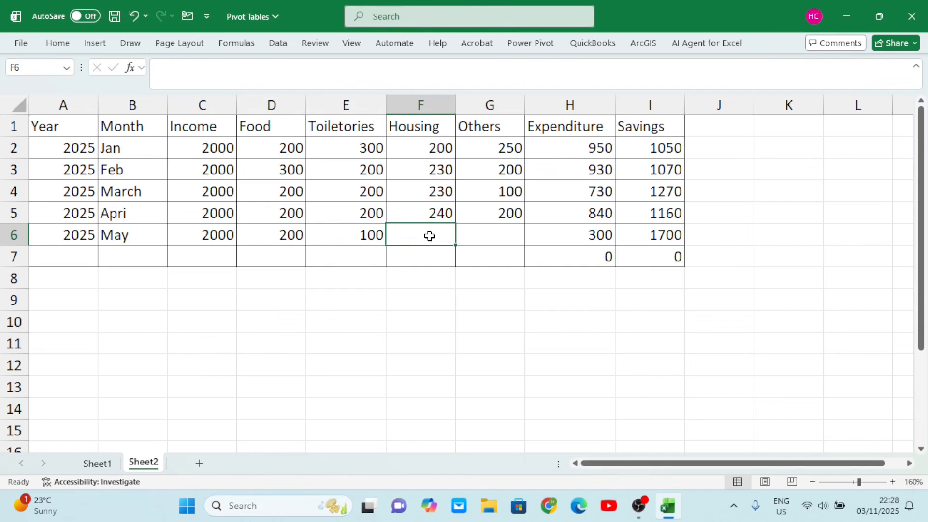
type("240")
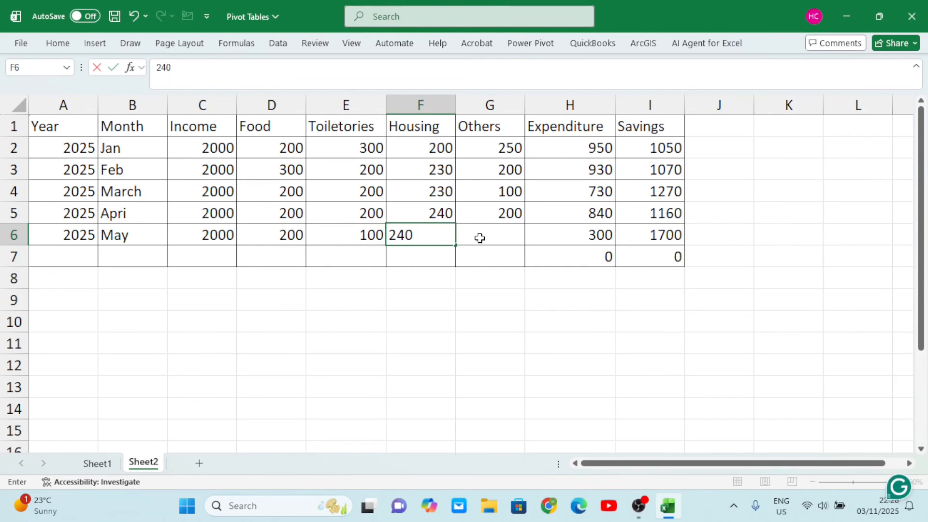
left_click(480, 237)
type("200")
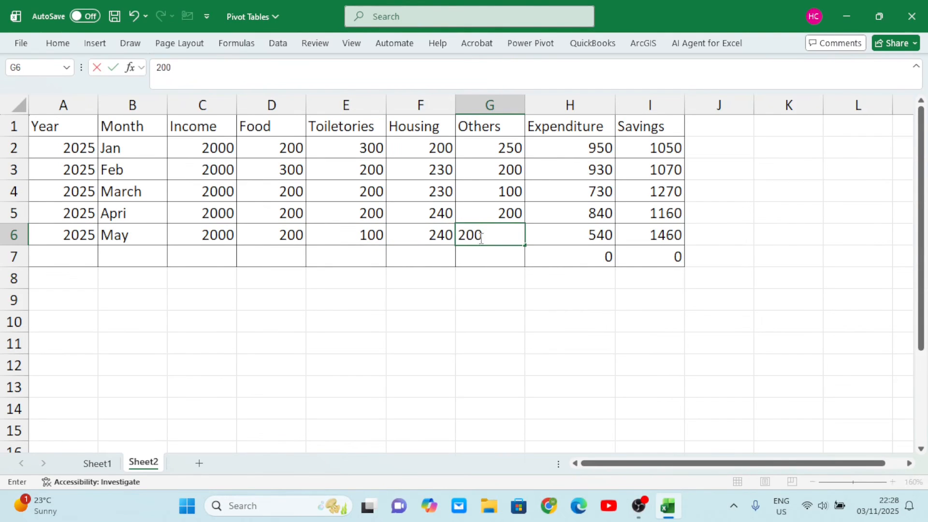
left_click(545, 313)
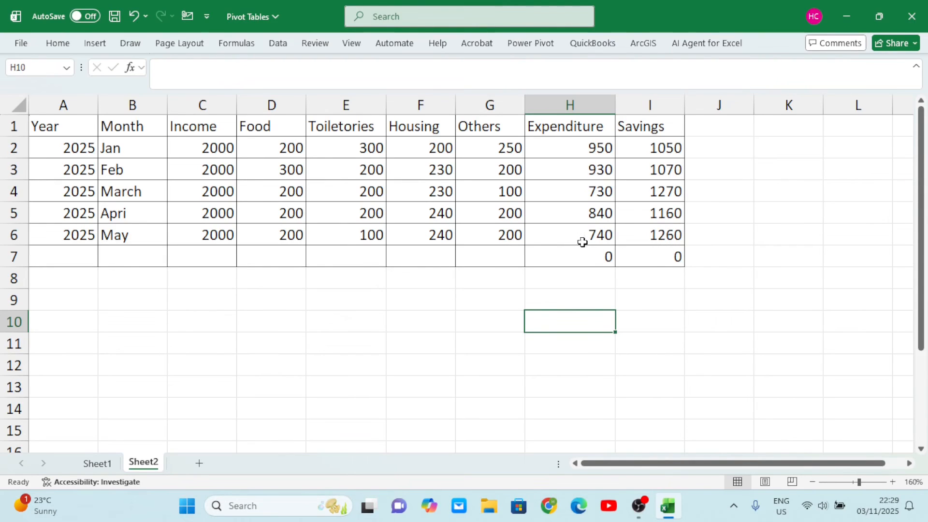
Step: Start the June record in row 7 with year 2025, month Jun and income 2000
left_click(74, 249)
type("2025")
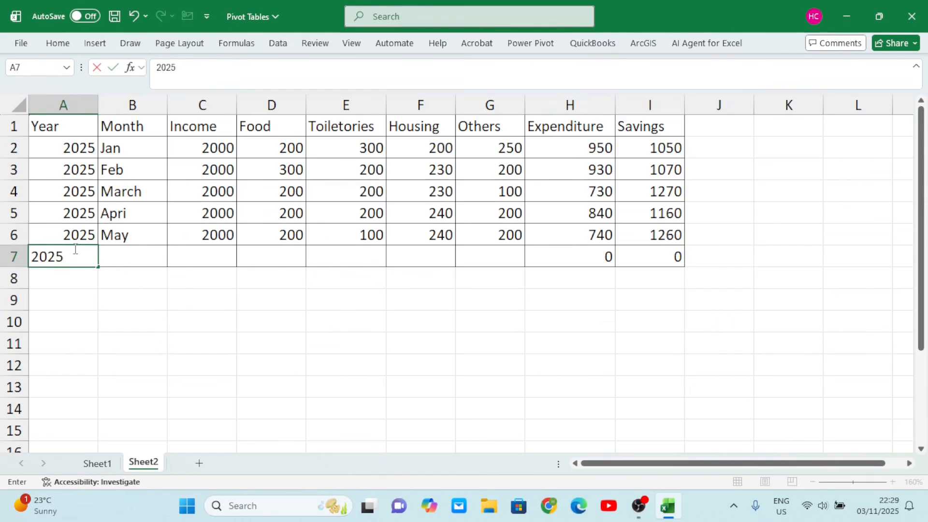
left_click(132, 254)
type("Jun")
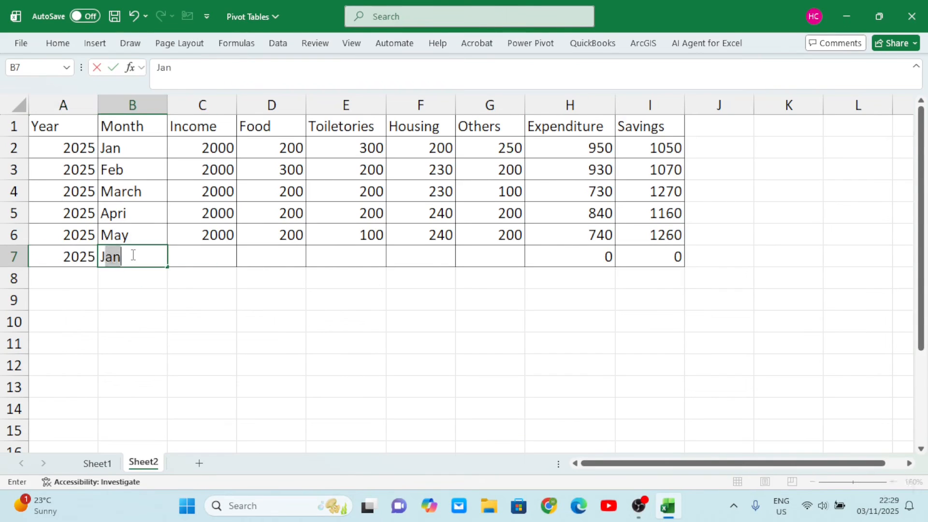
left_click(191, 256)
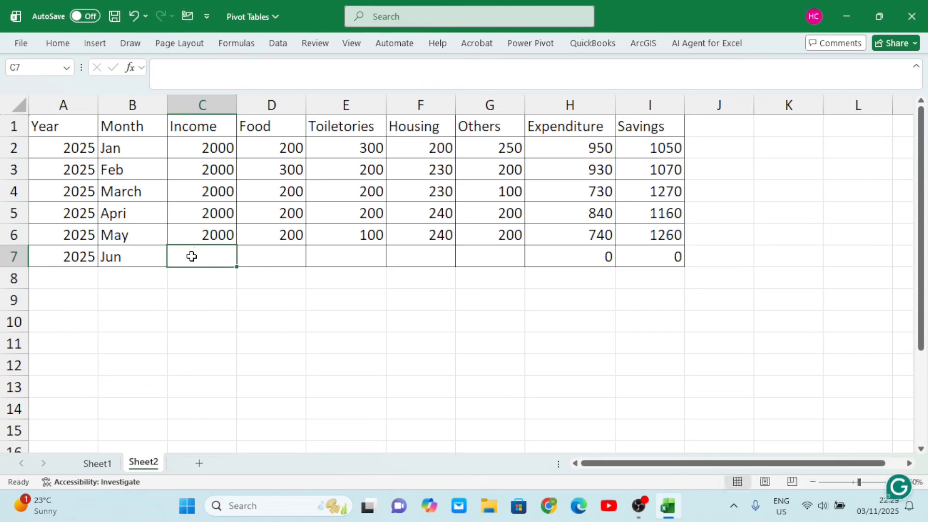
type("2000")
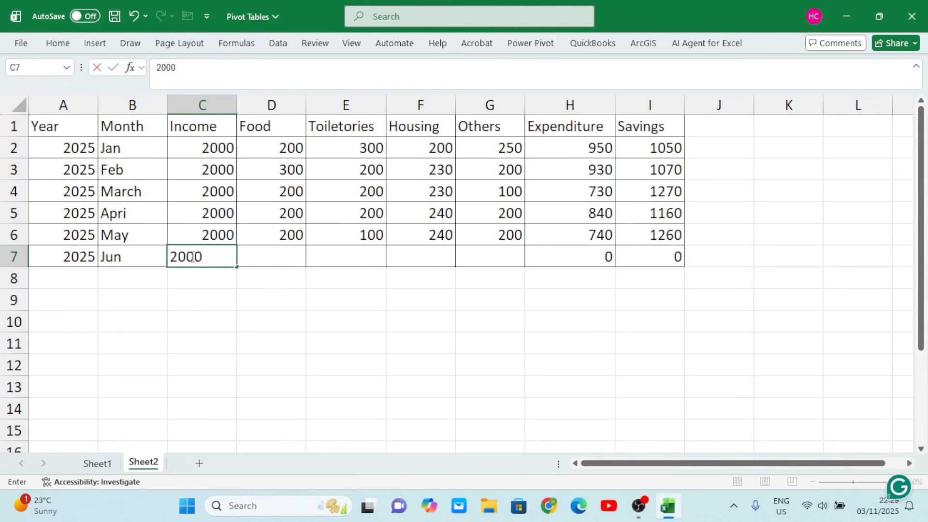
Step: Enter June's Food expense as 300 and Toiletories expense as 200 in row 7
left_click(281, 248)
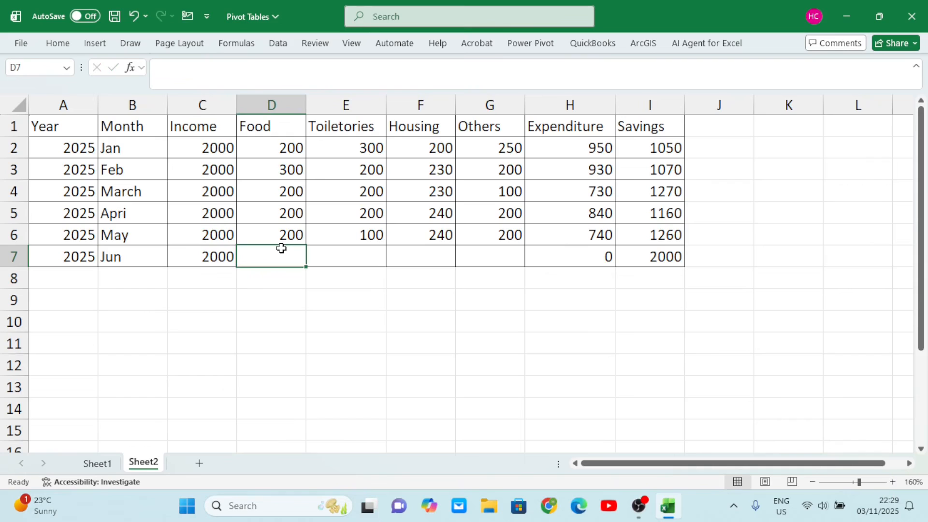
type("300")
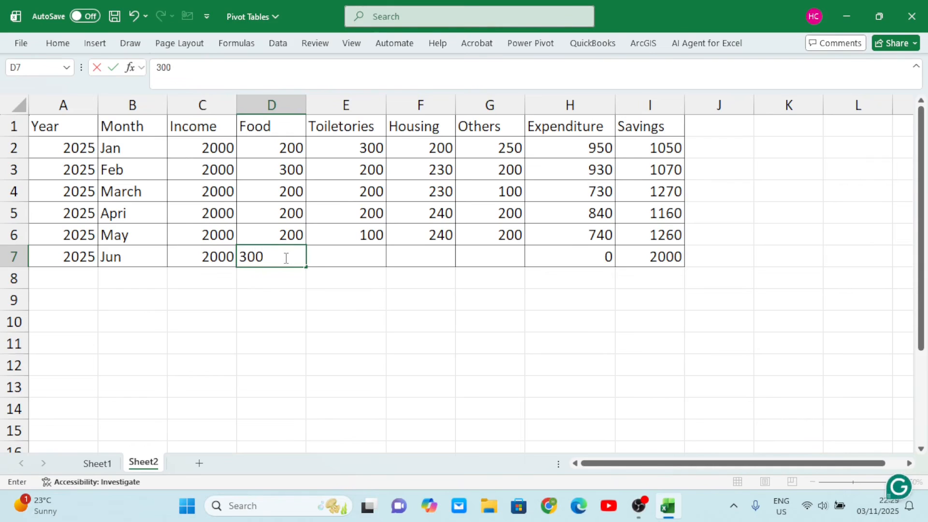
left_click(336, 255)
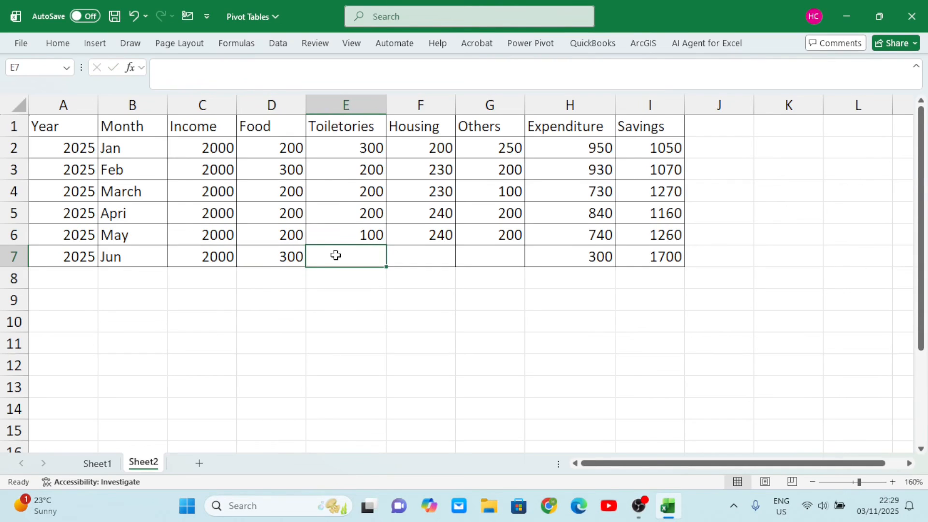
type("200")
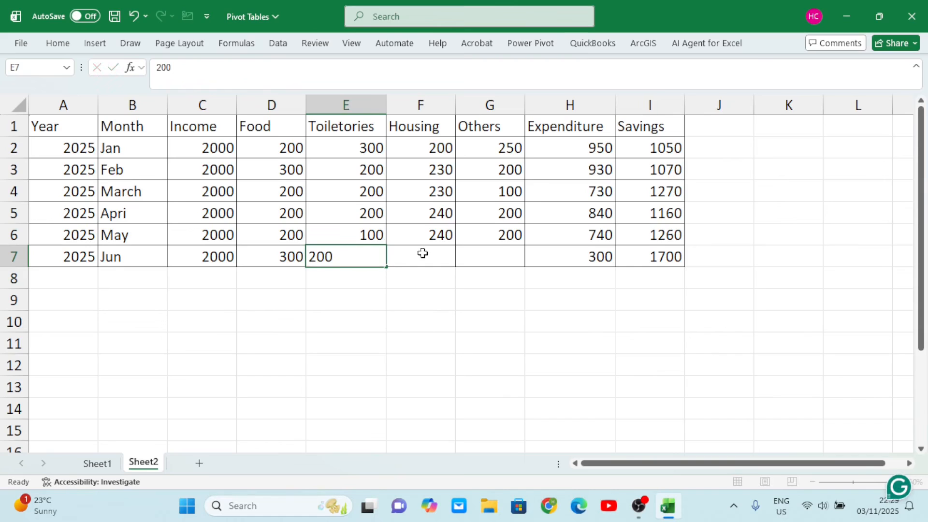
Step: Enter June's Housing expense as 240 and Others expense as 300 in row 7
left_click(420, 252)
type("100")
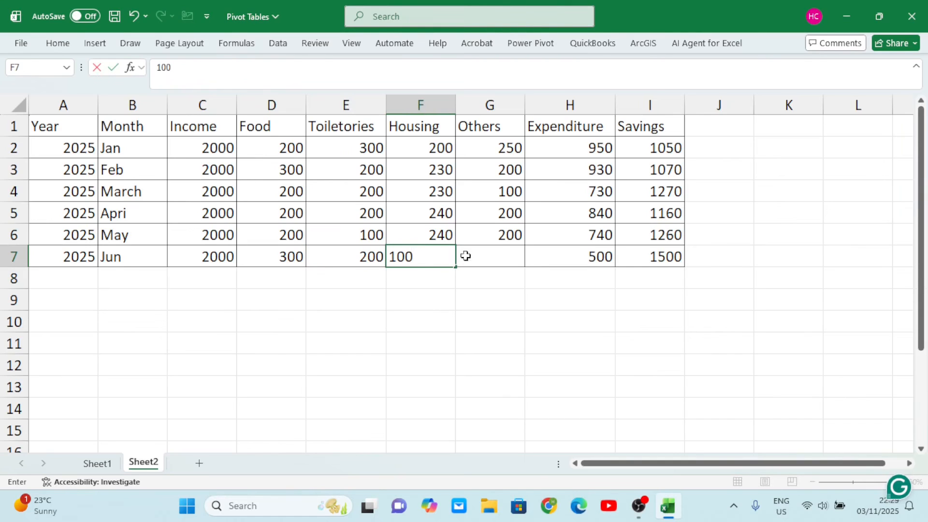
key("BackSpace")
key("BackSpace")
key("BackSpace")
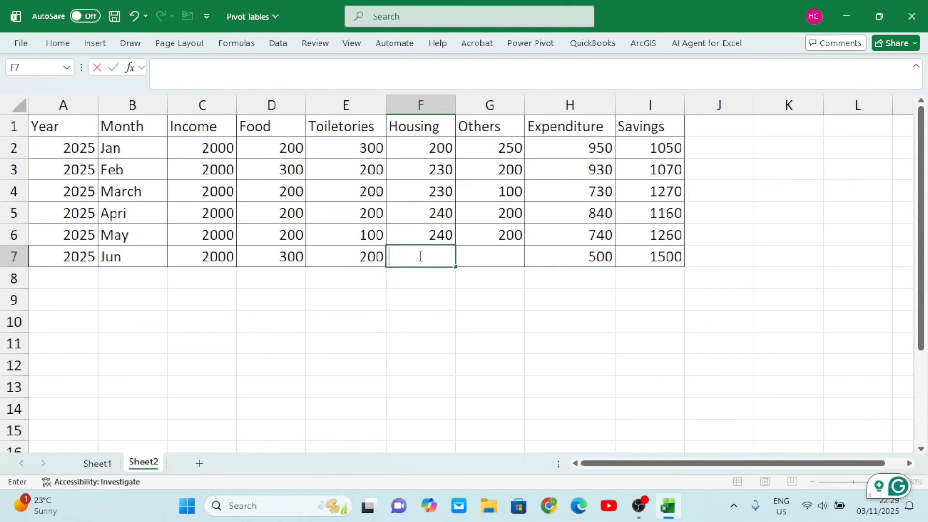
type("249")
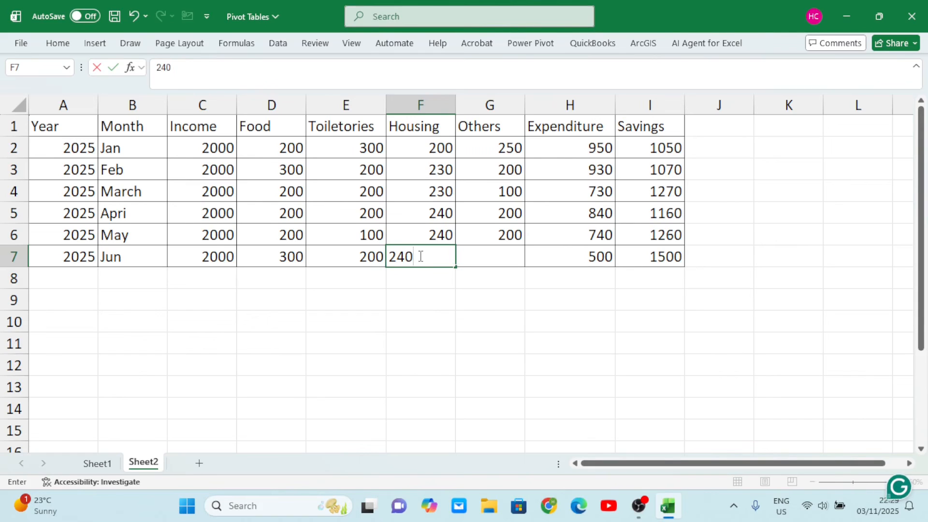
left_click(495, 257)
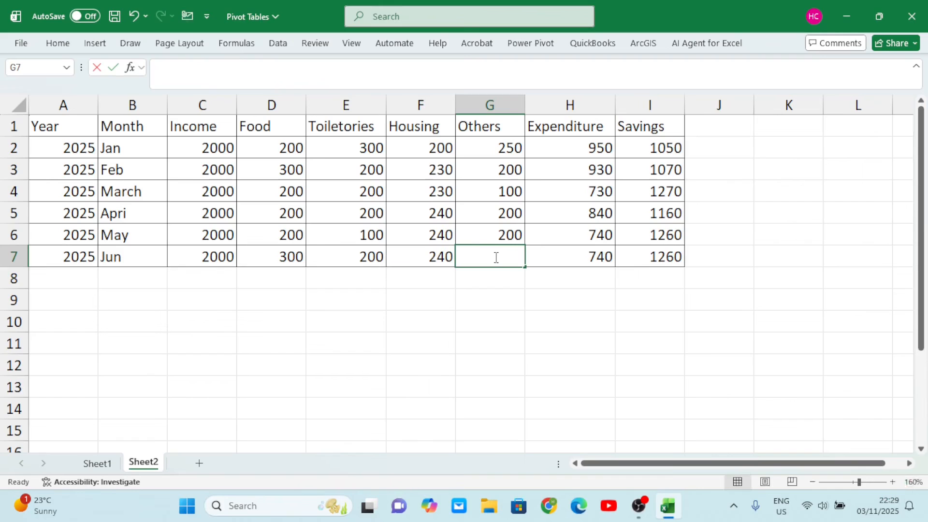
type("300")
left_click(554, 384)
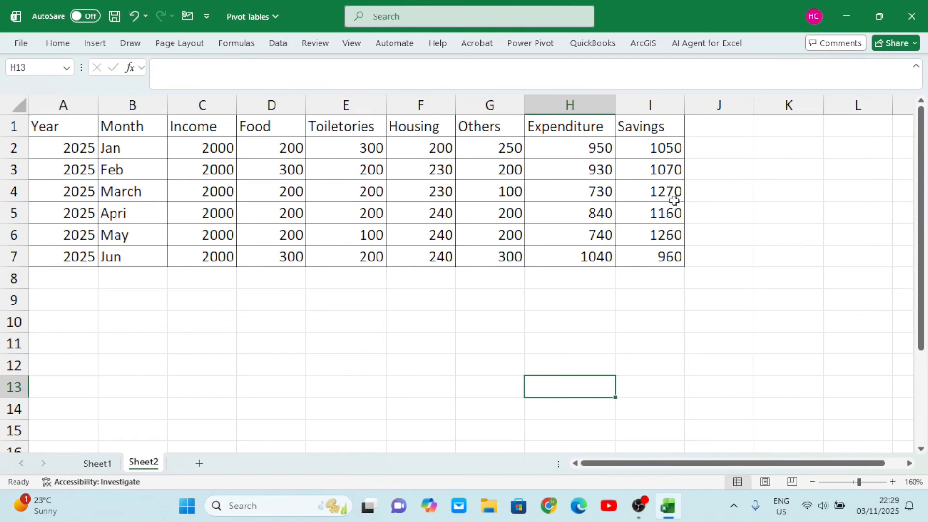
Step: Total the Savings column in I8 with a SUM formula over I2:I7
left_click(668, 275)
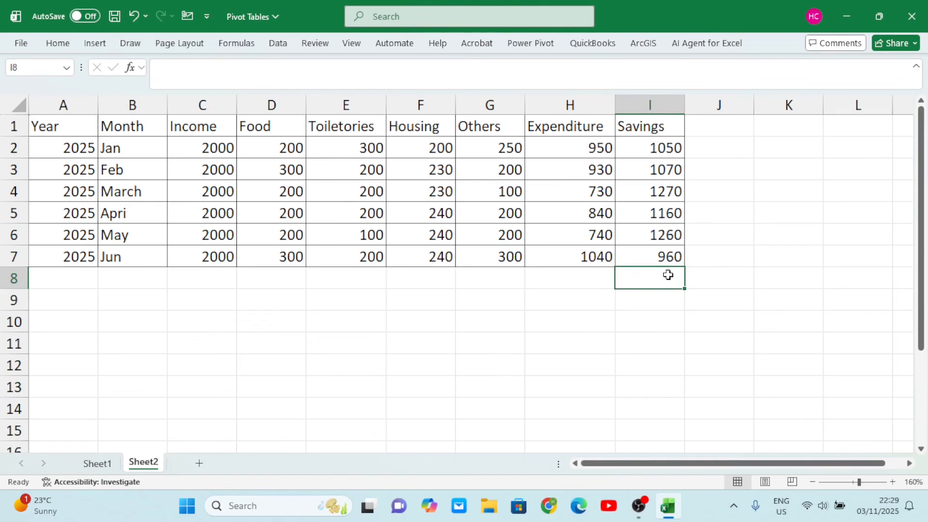
type("=sum")
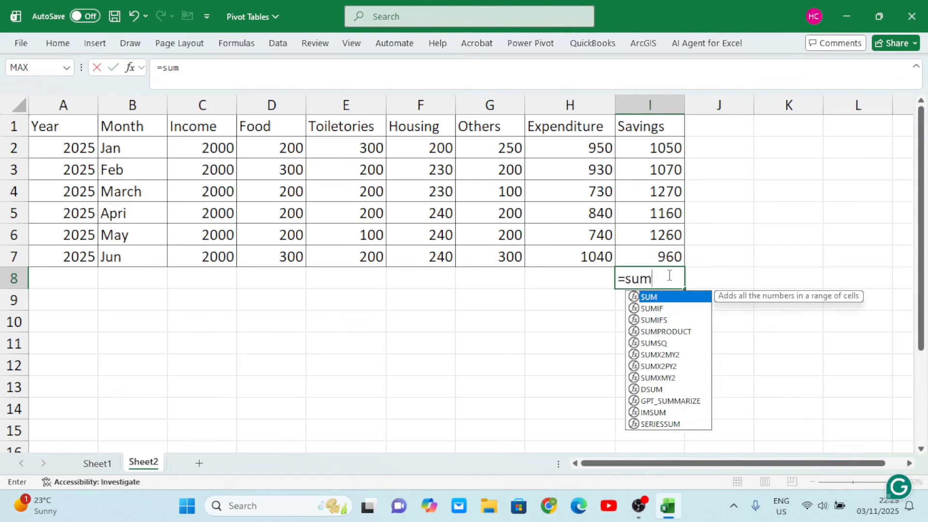
key("Tab")
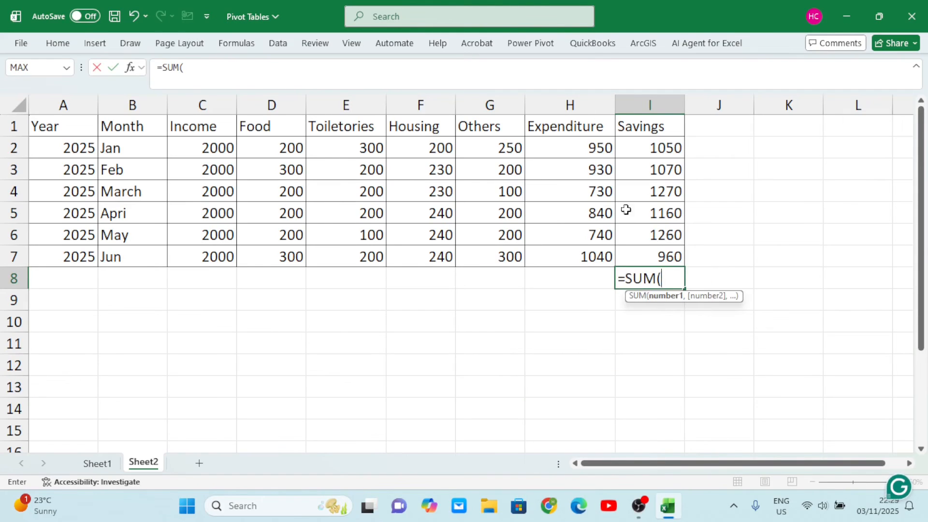
left_click_drag(637, 141, 658, 257)
key("Tab")
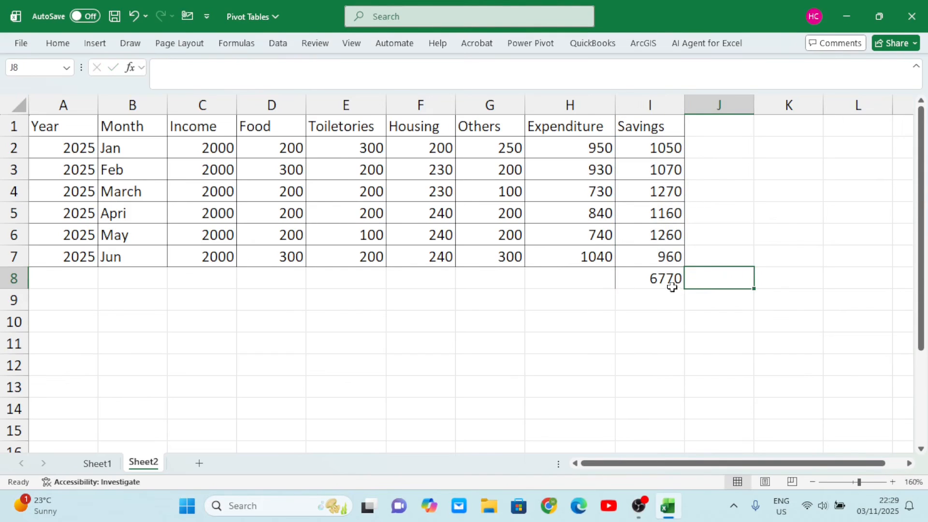
Step: Total the Expenditure column in H8 with a SUM formula over H2:H7
left_click(560, 276)
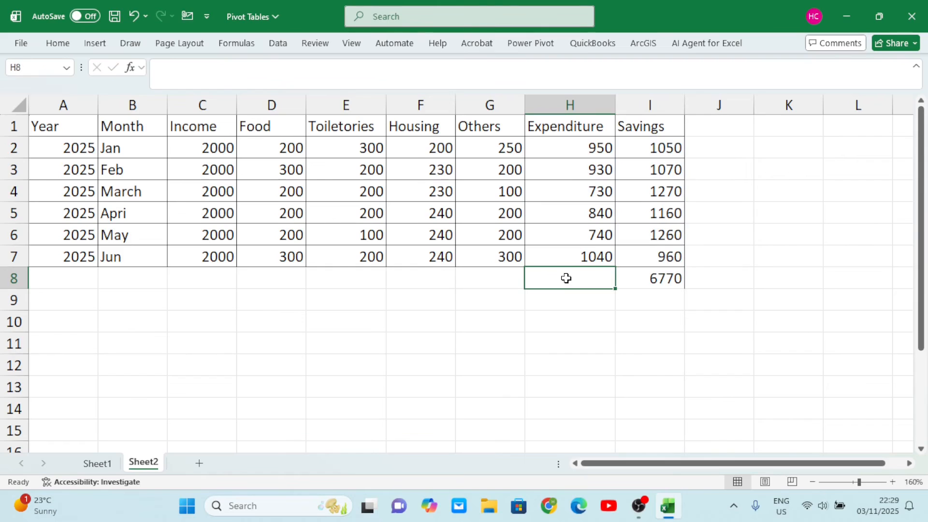
type("=sum")
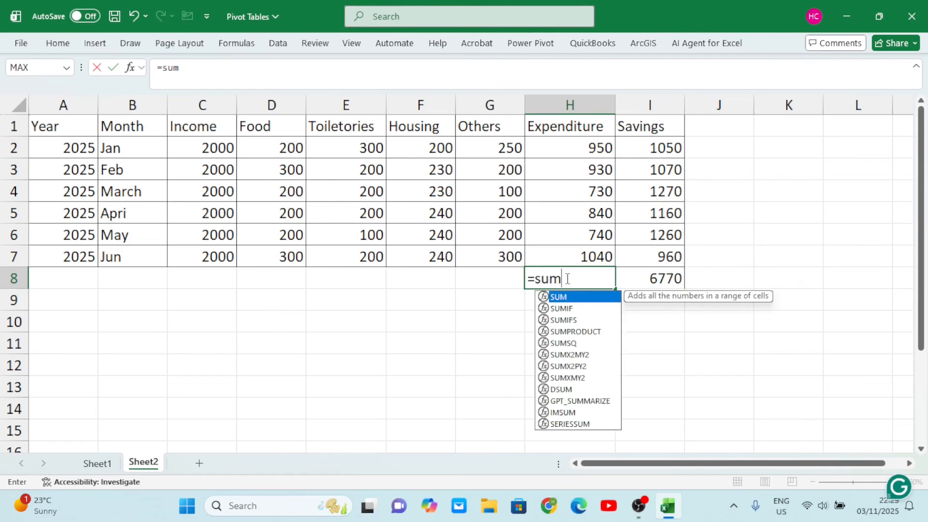
key("Tab")
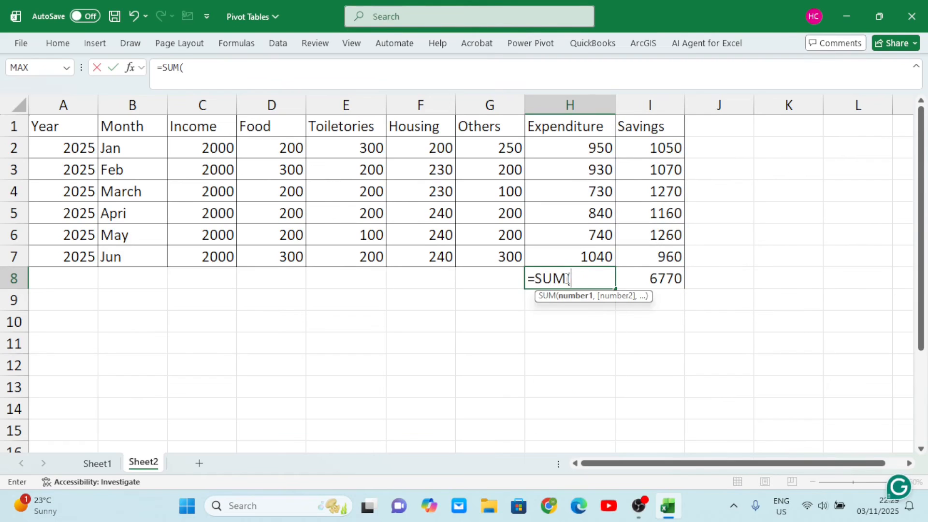
left_click(585, 147)
left_click_drag(584, 200, 588, 256)
key("Tab")
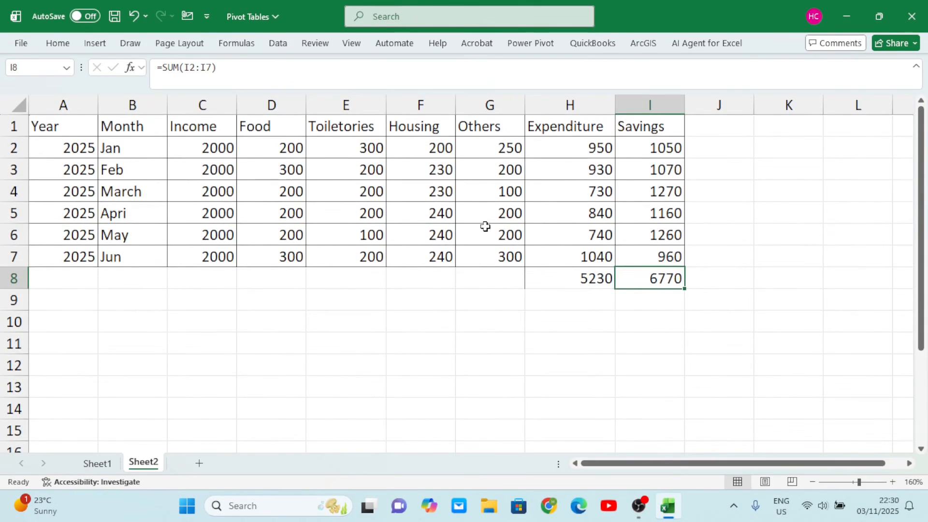
scroll(422, 289, "down", 1)
scroll(422, 289, "up", 1)
left_click(253, 199)
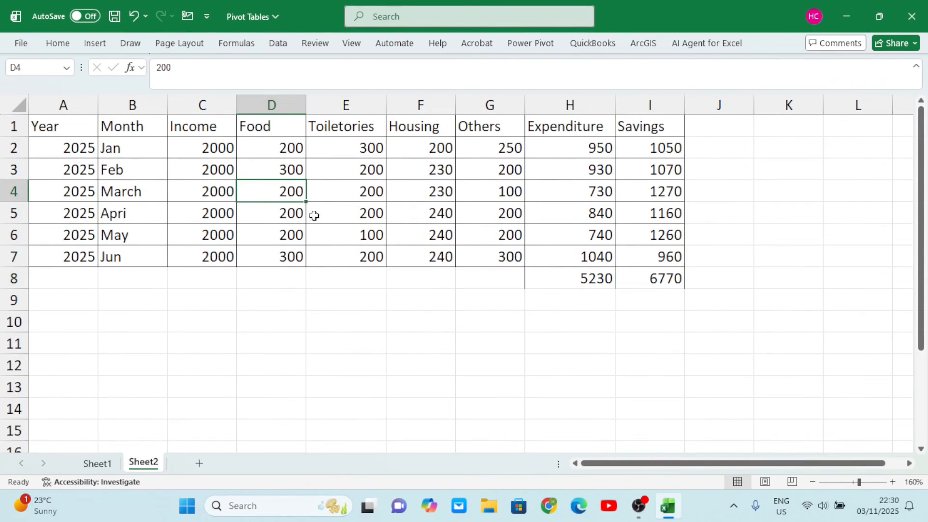
left_click(464, 208)
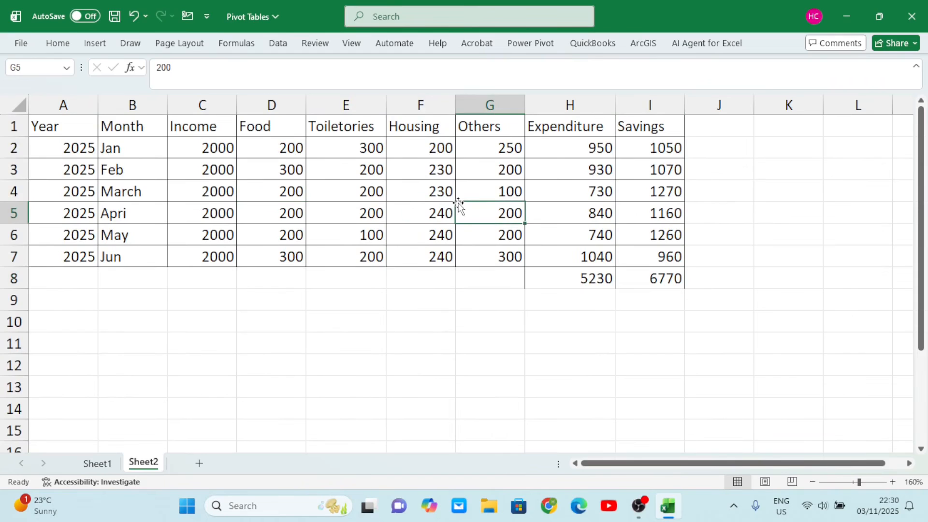
Step: Insert a PivotTable from the range Sheet2!$A$1:$I$8, placed on the existing worksheet at cell L4
left_click(189, 154)
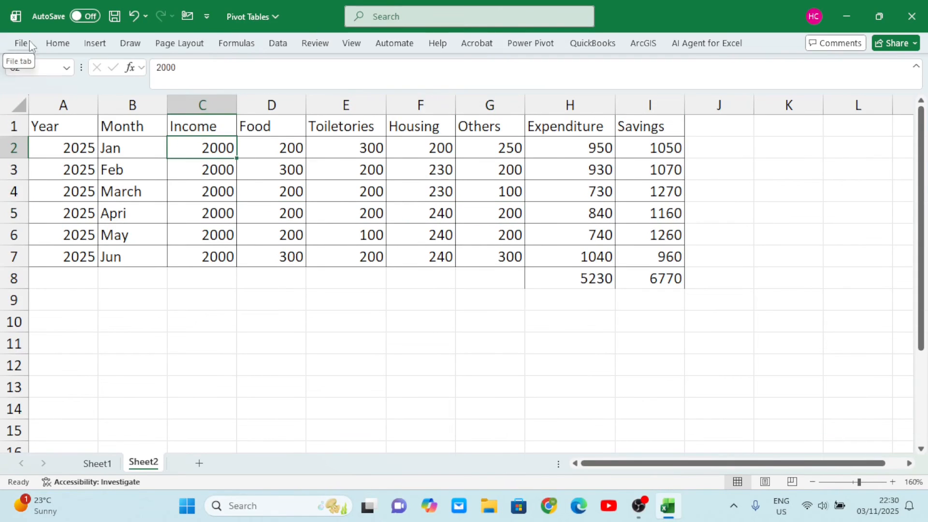
left_click(96, 44)
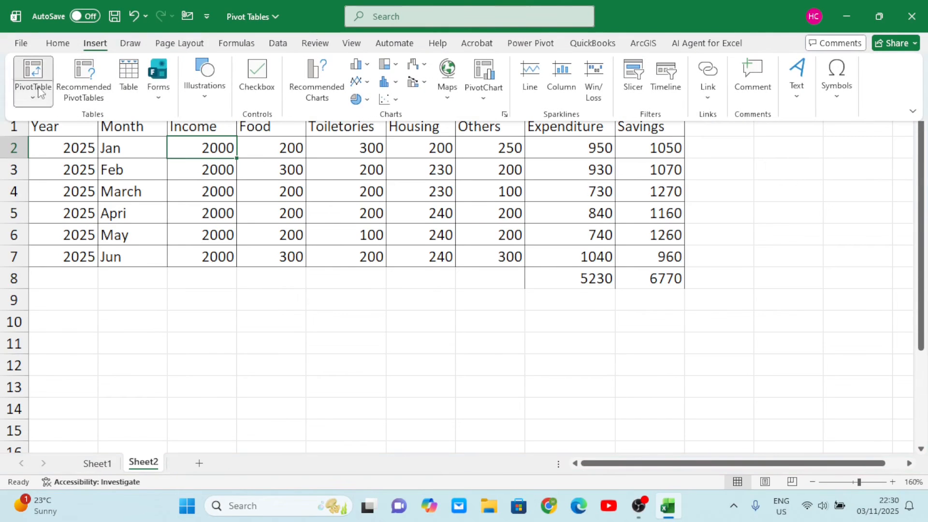
left_click(41, 93)
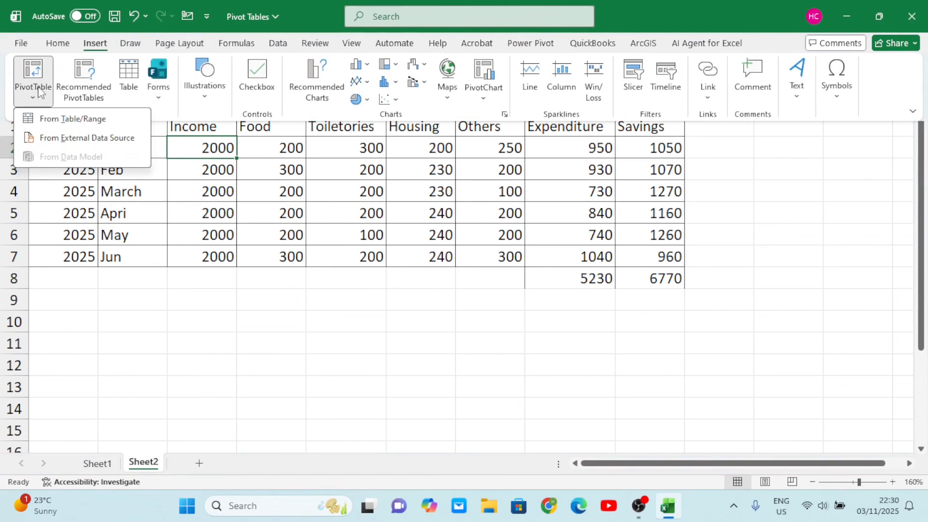
left_click(67, 121)
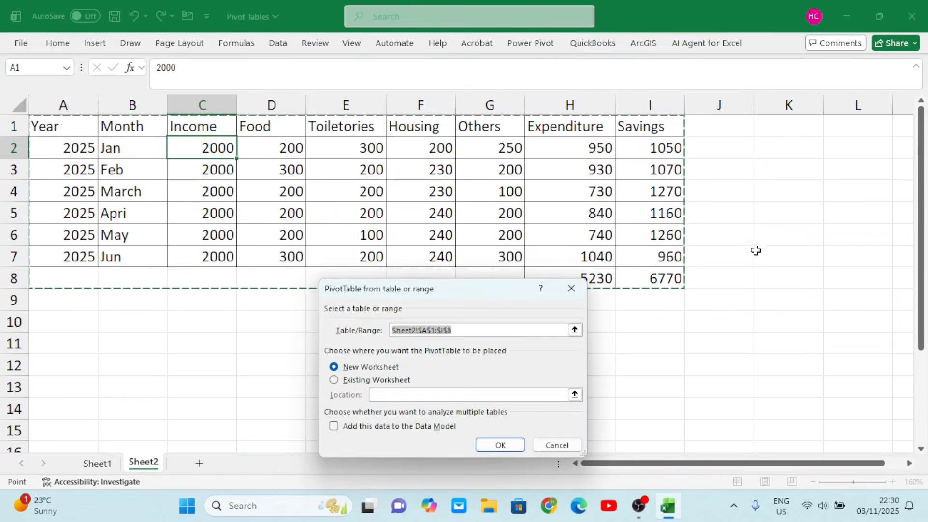
scroll(755, 250, "right", 4)
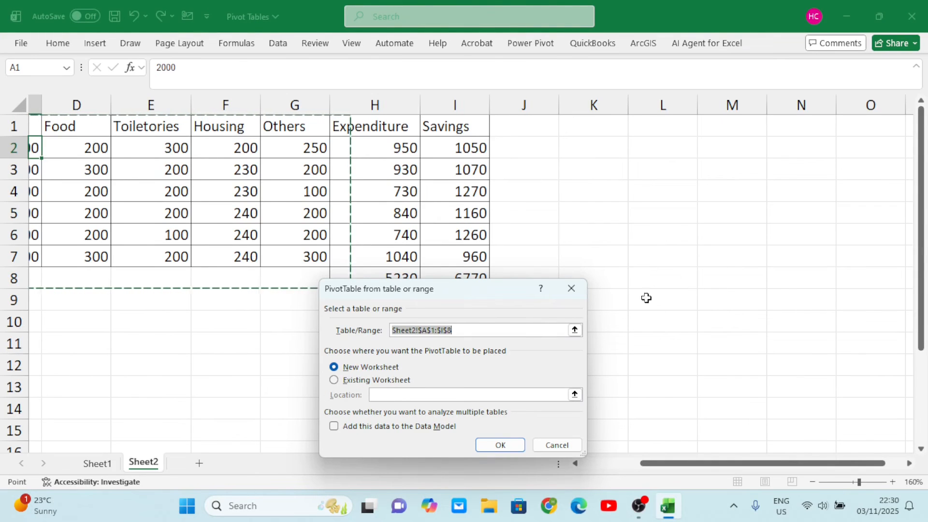
left_click(334, 380)
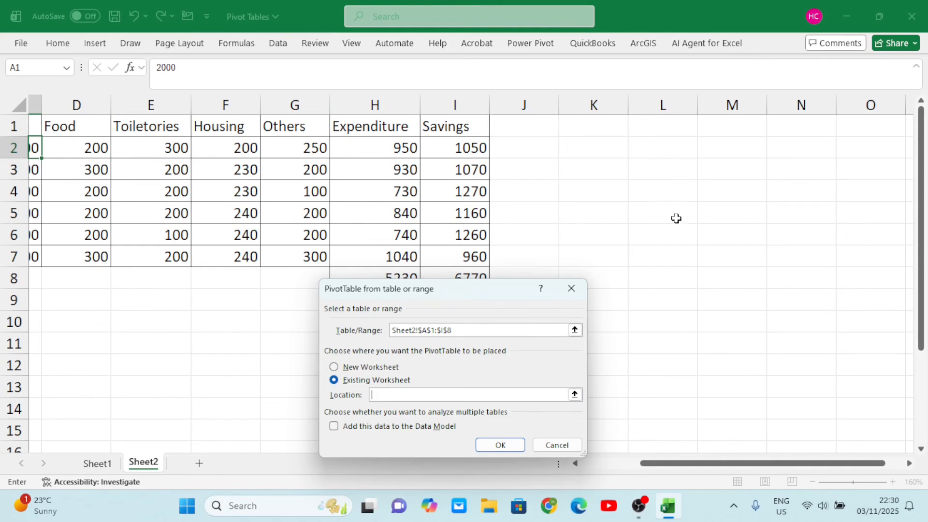
left_click(669, 188)
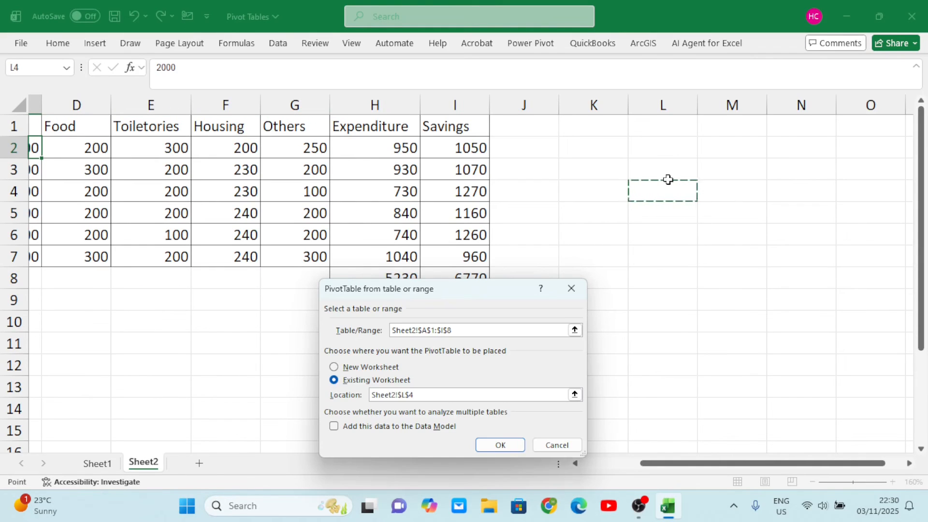
left_click(501, 445)
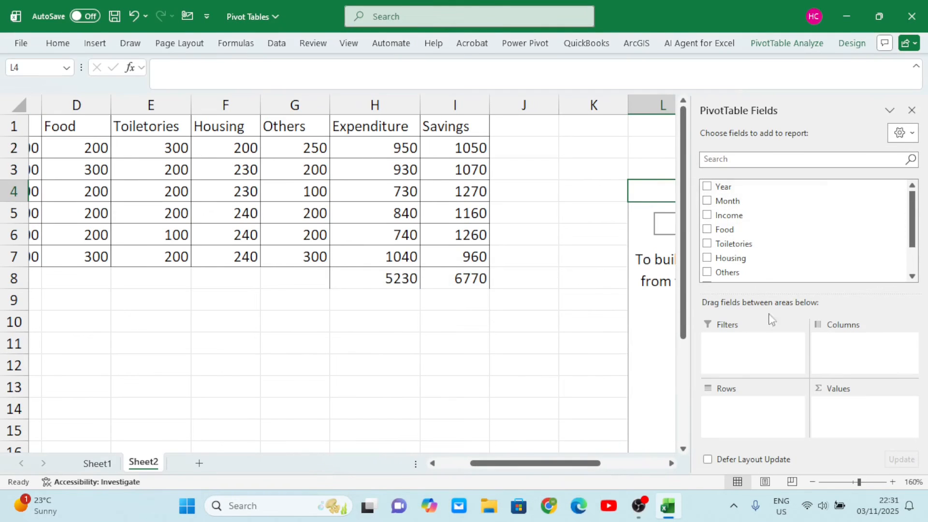
Step: Add Month to the PivotTable rows and Expenditure and Savings as summed values, and close the field list
scroll(633, 280, "right", 3)
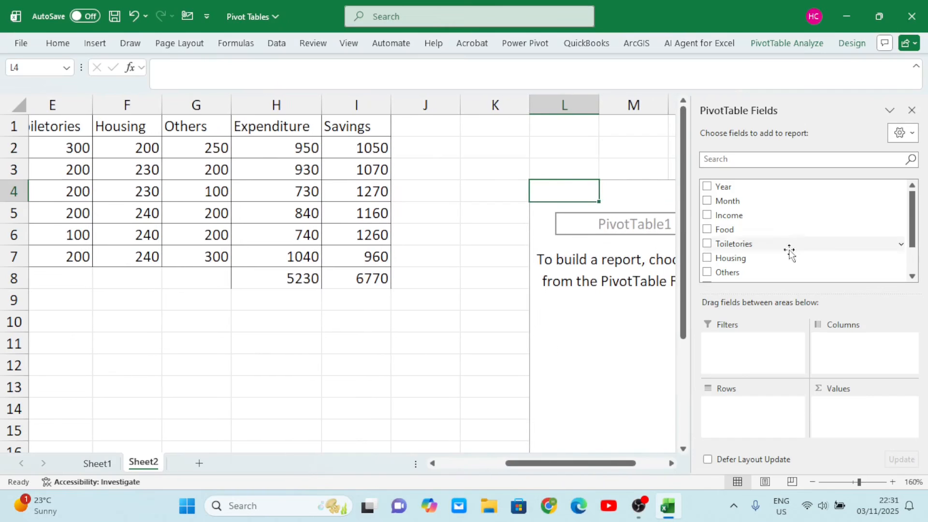
left_click(708, 201)
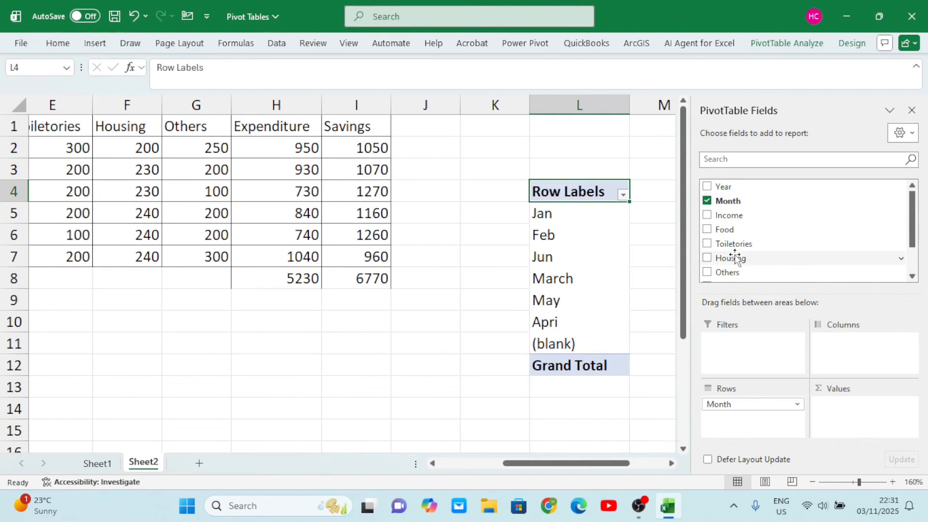
scroll(735, 256, "down", 1)
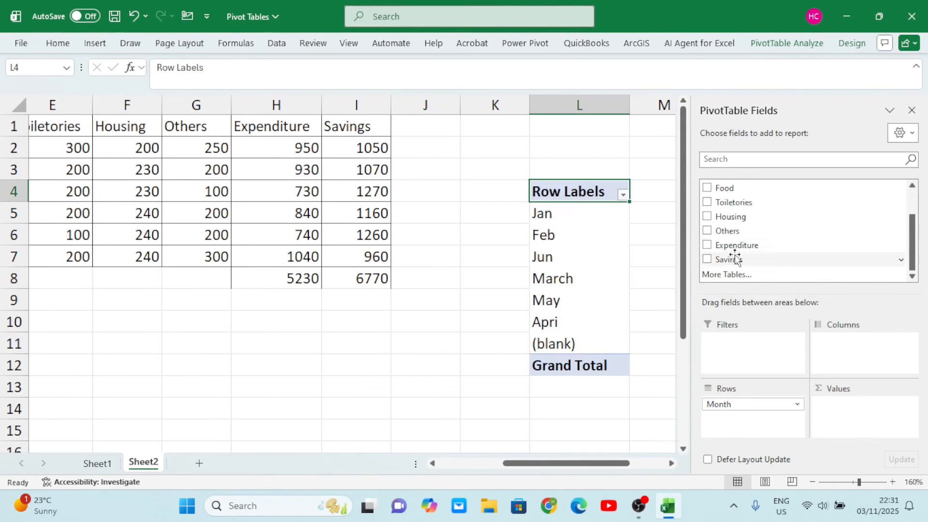
left_click(707, 245)
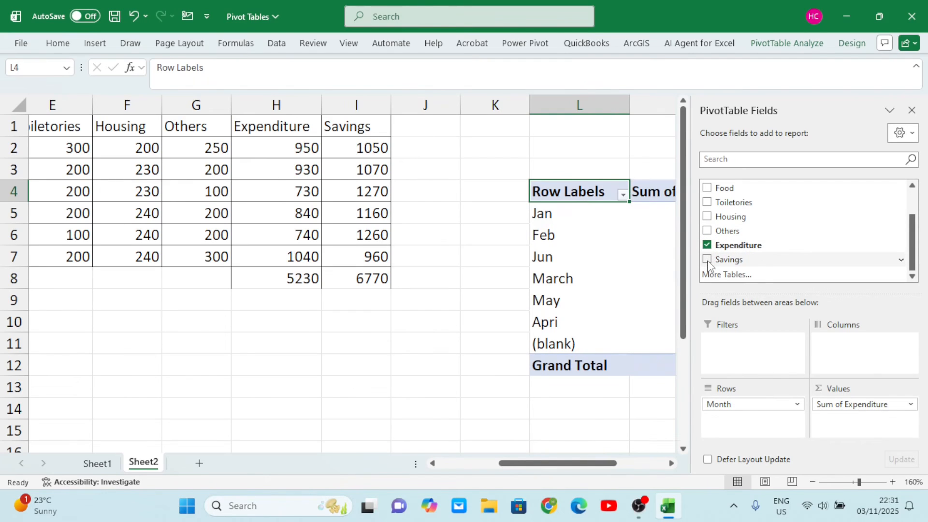
left_click(708, 260)
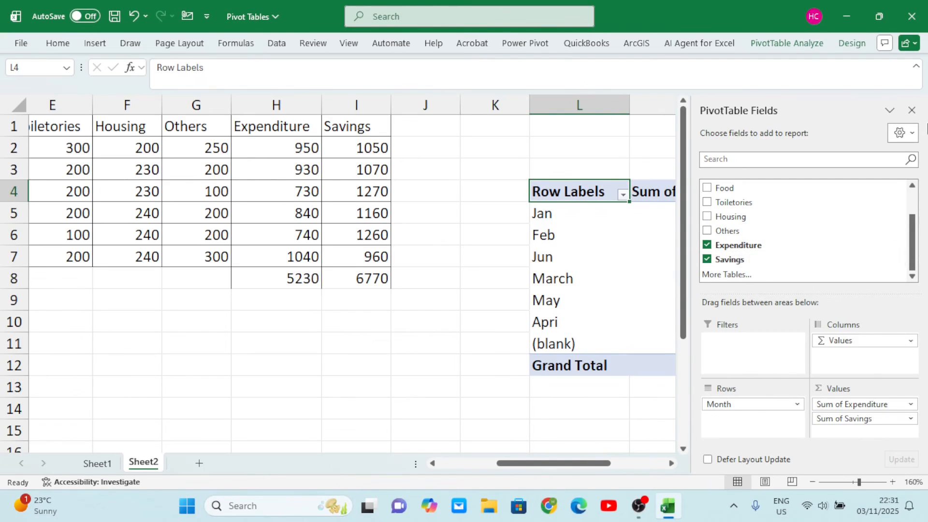
left_click(911, 110)
scroll(721, 257, "right", 1)
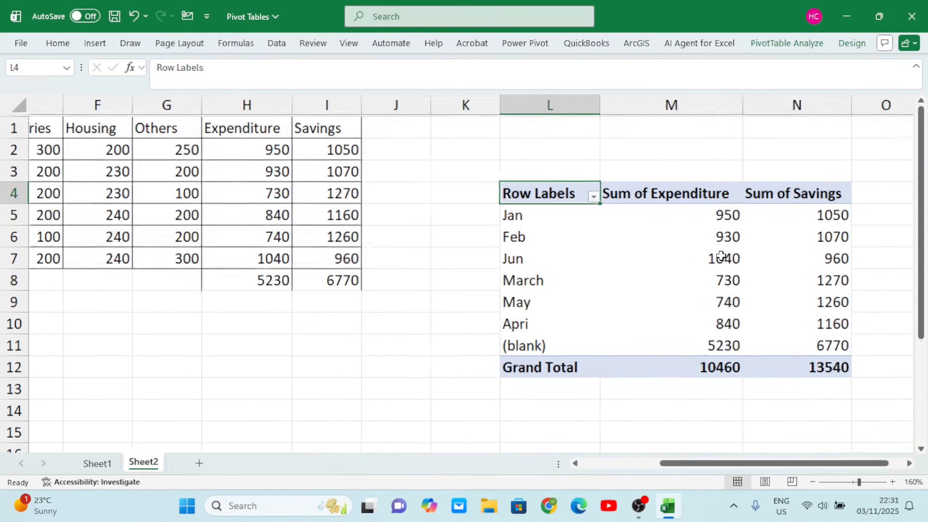
Step: Insert a 2-D clustered column chart based on the PivotTable
scroll(721, 256, "right", 1)
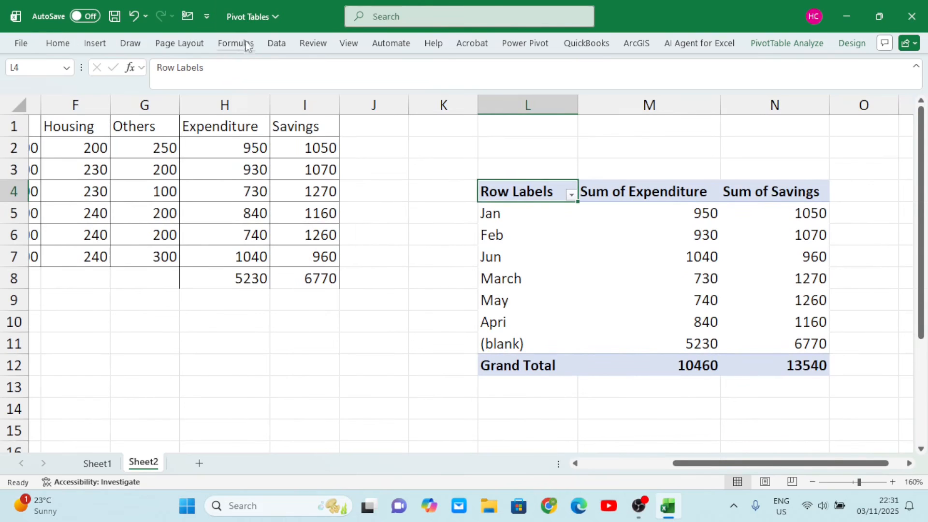
left_click(97, 45)
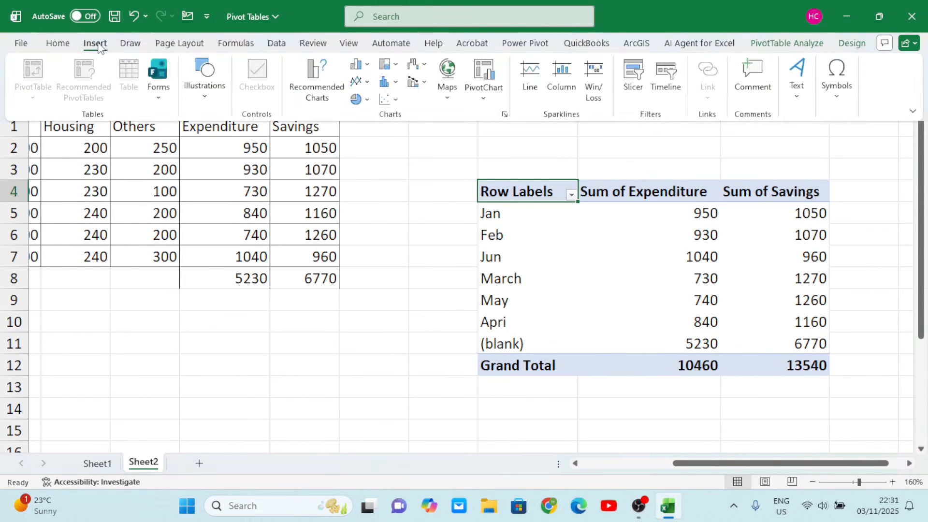
left_click(613, 269)
left_click(613, 268)
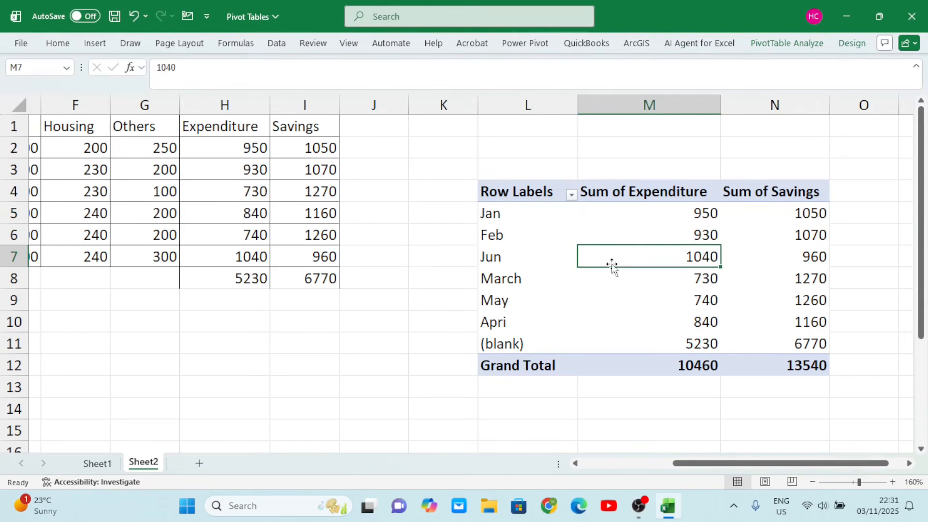
left_click(96, 46)
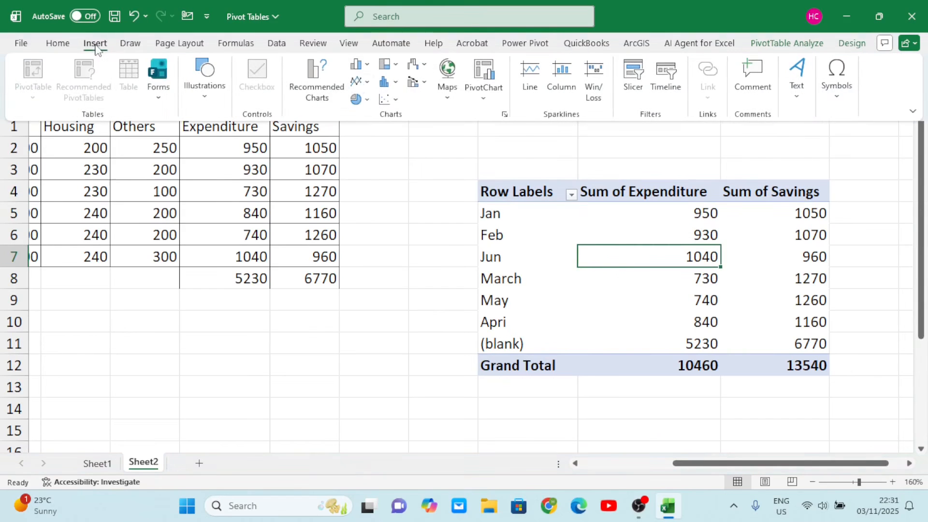
left_click(367, 71)
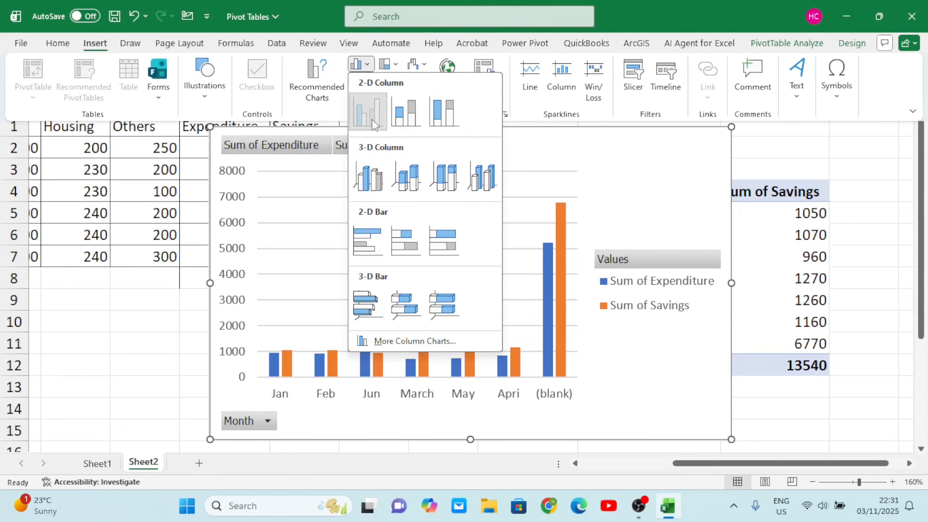
left_click(370, 112)
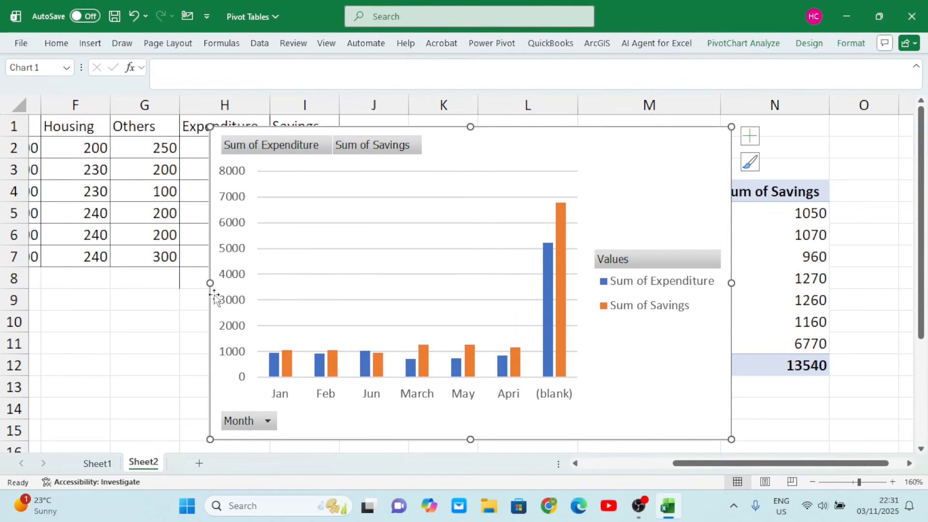
Step: Delete the chart's vertical axis and hide all field buttons on the chart
left_click(241, 256)
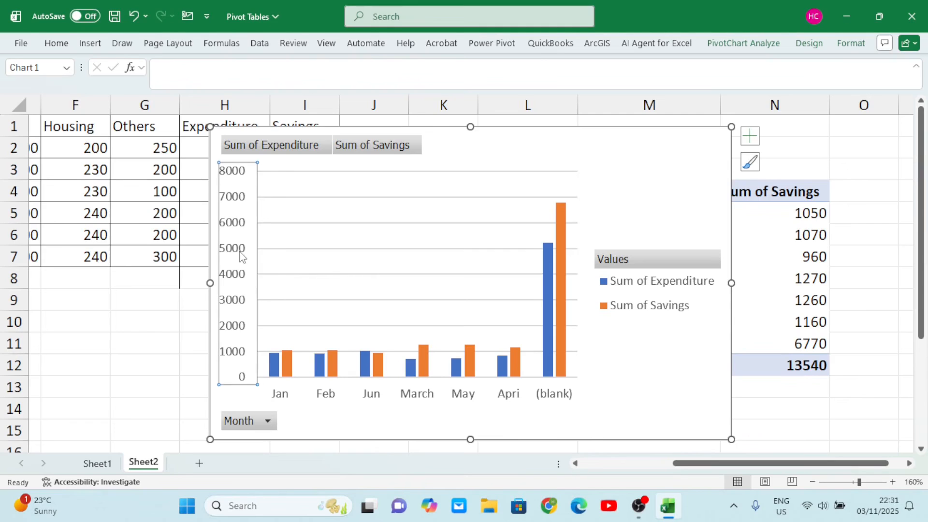
key("Delete")
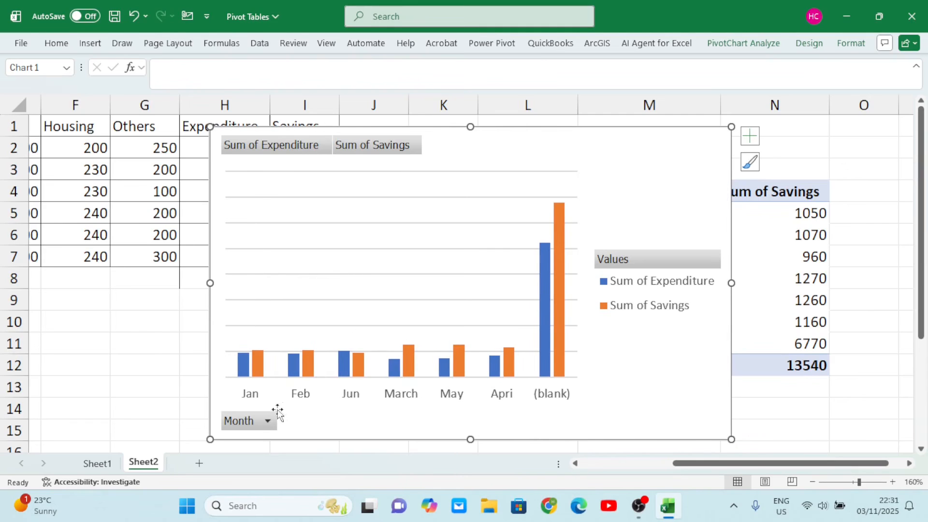
right_click(255, 430)
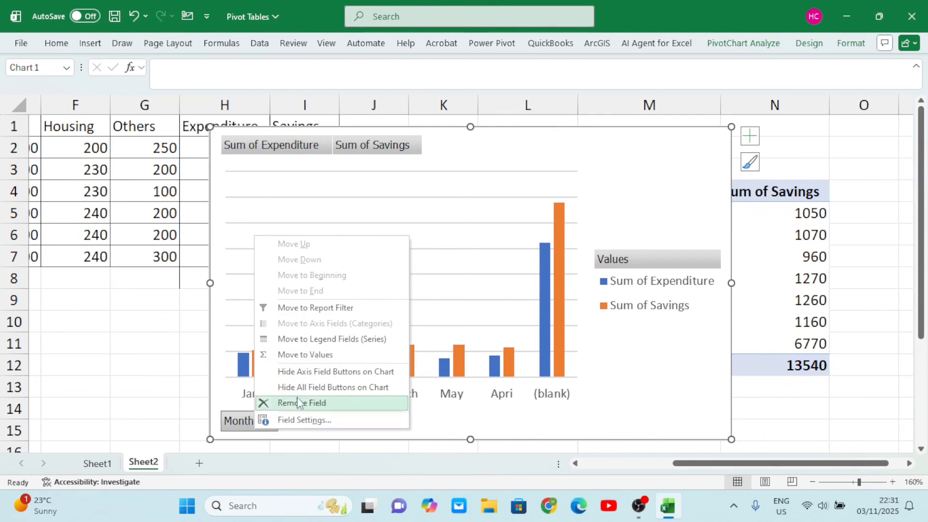
left_click(322, 389)
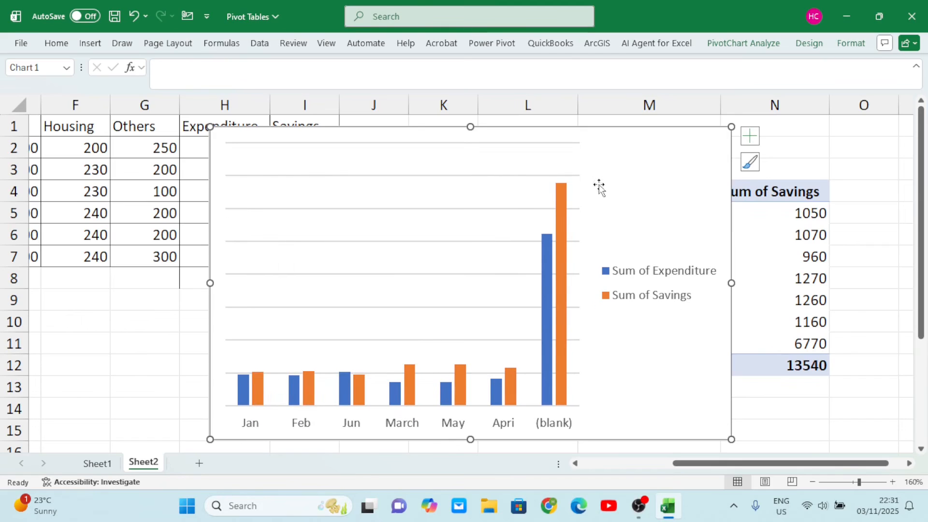
Step: Add data labels to the chart's columns and delete the horizontal gridlines
left_click(750, 136)
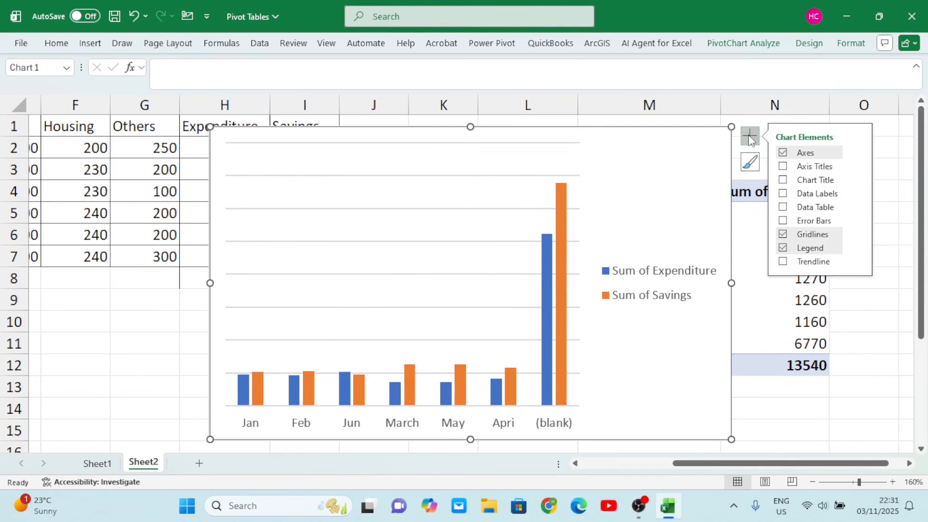
left_click(784, 195)
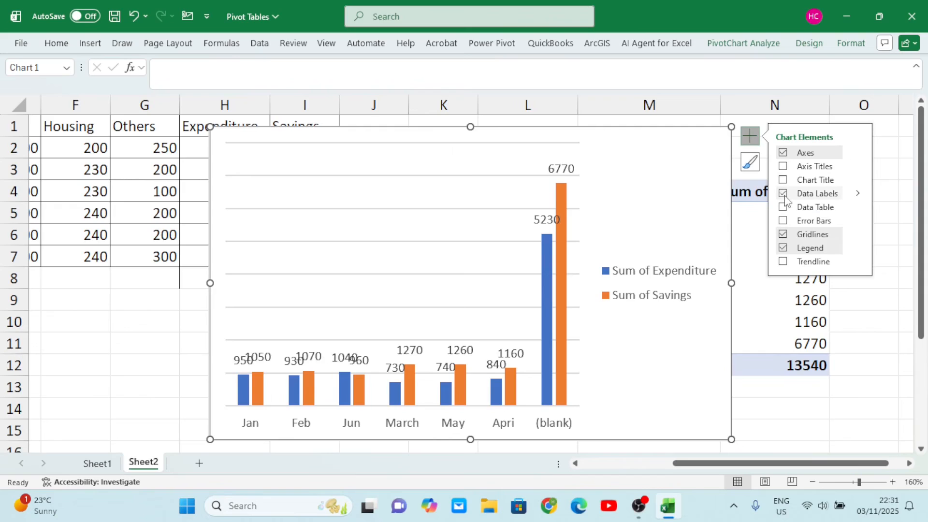
left_click(495, 211)
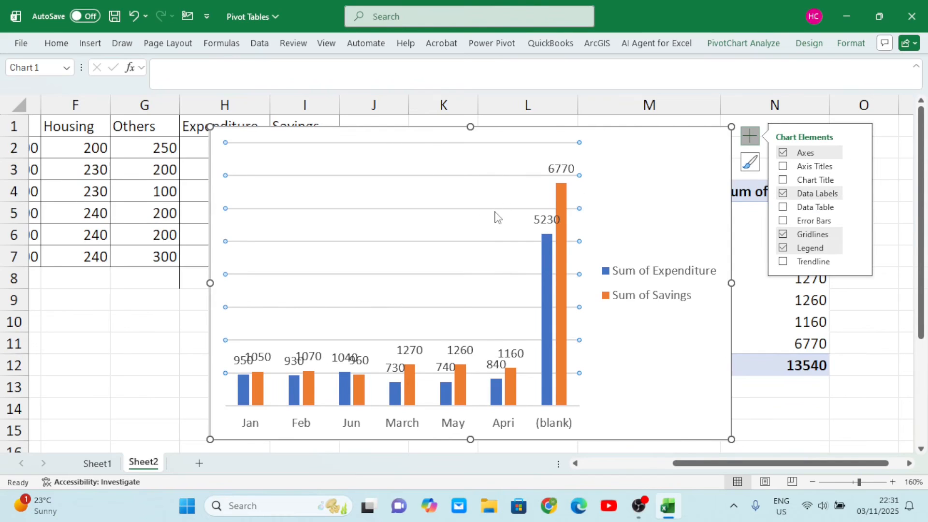
right_click(497, 217)
left_click(533, 223)
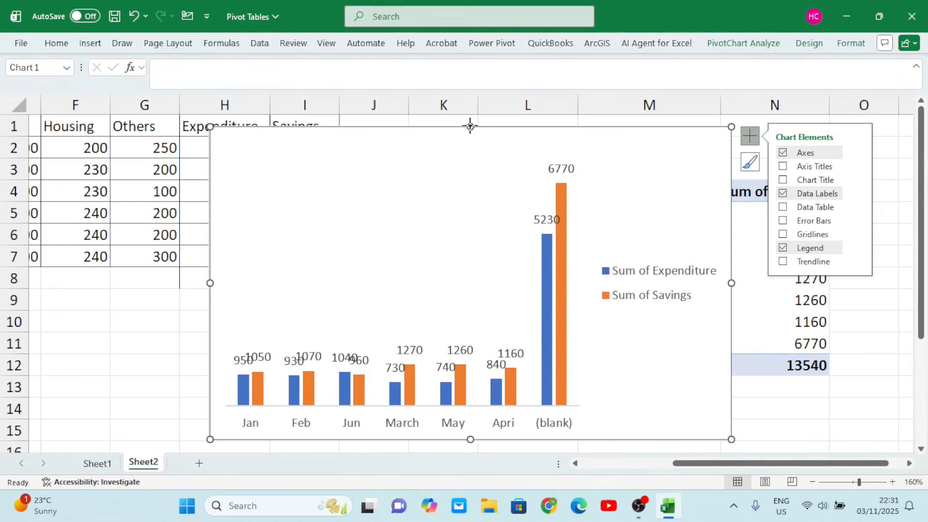
Step: Resize the chart, lowering its top edge to row 6 and bringing its right edge just inside the end of column M
left_click_drag(470, 127, 469, 235)
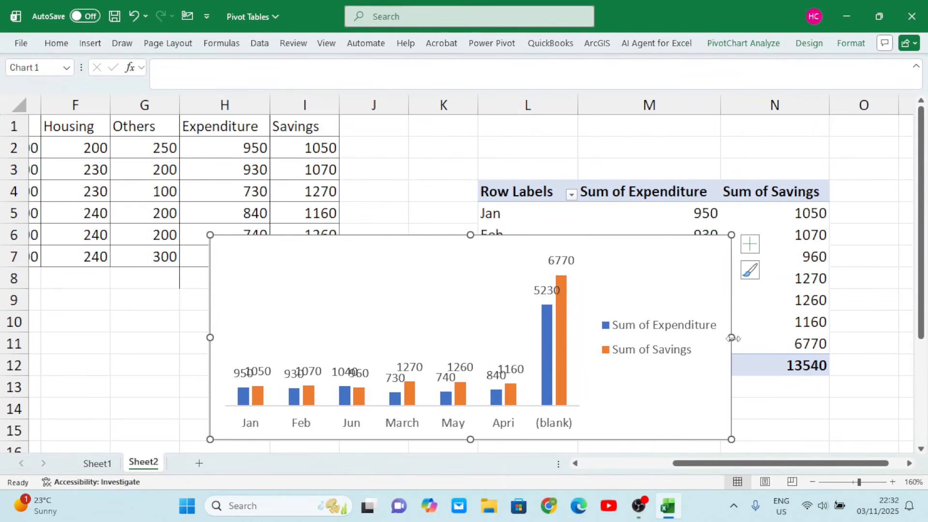
left_click_drag(731, 338, 578, 366)
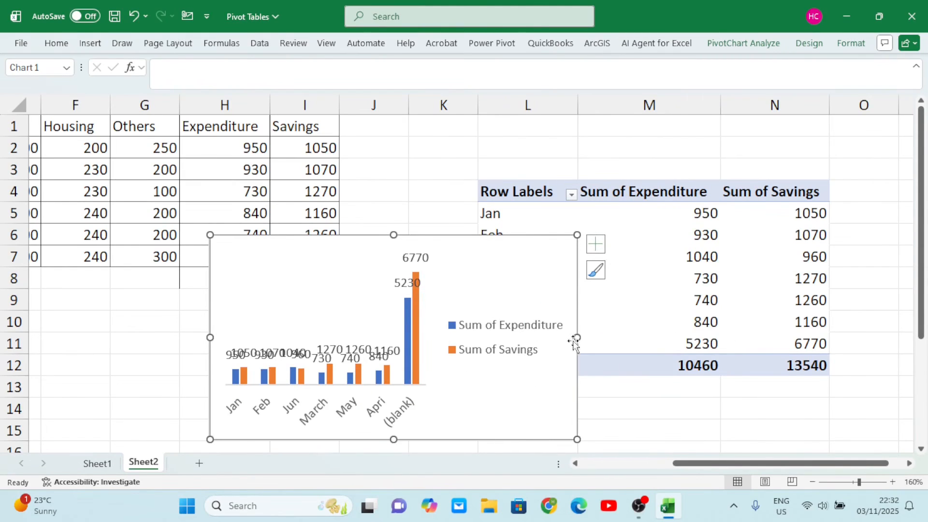
left_click_drag(577, 337, 715, 337)
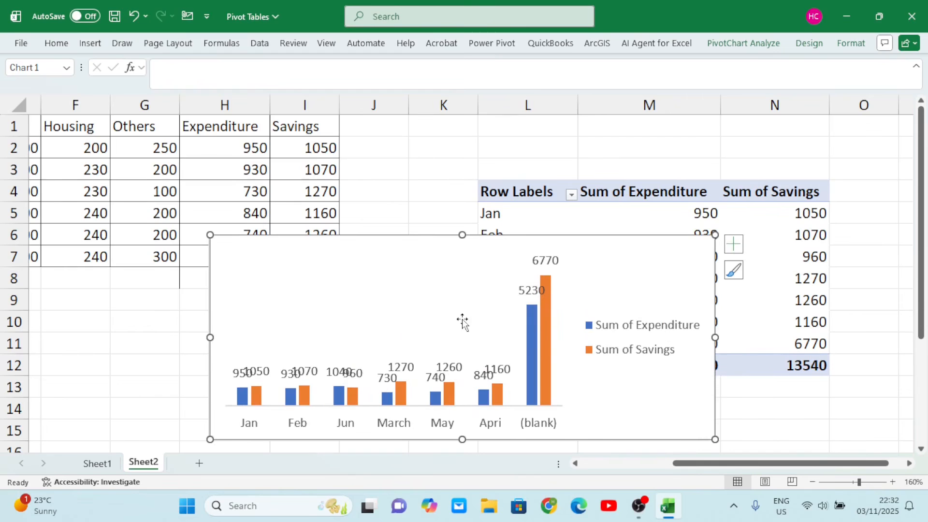
scroll(455, 319, "down", 1)
scroll(454, 319, "up", 1)
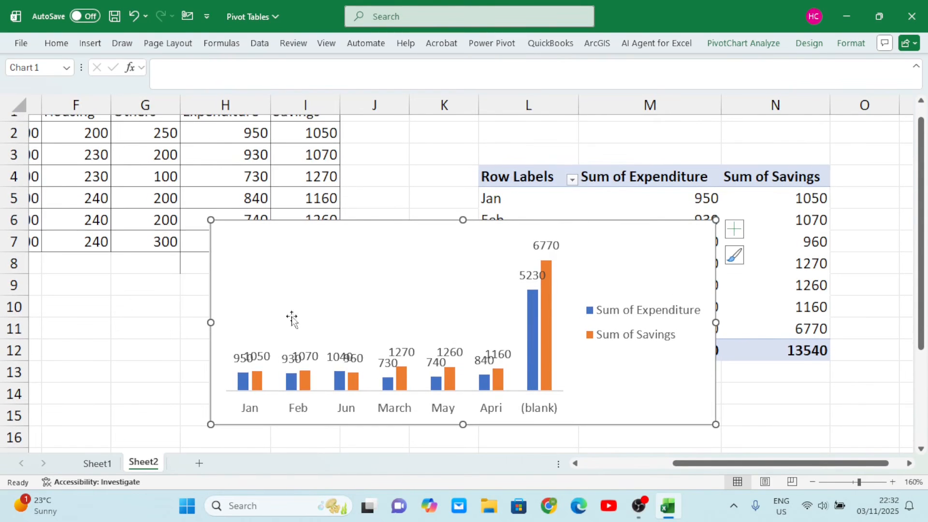
scroll(276, 272, "left", 2)
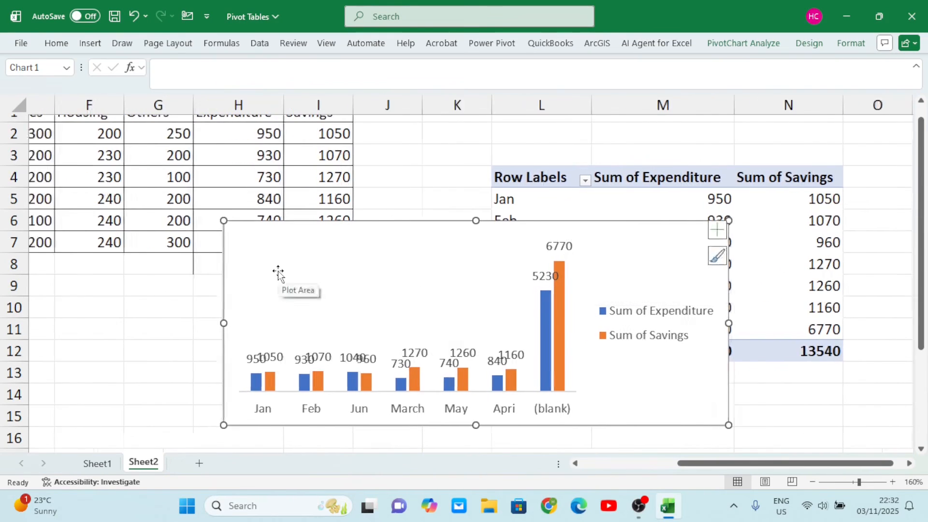
Step: Filter the (blank) item out of the PivotTable's row labels and move the chart to start at row 8, spanning columns G to M
left_click_drag(640, 250, 322, 205)
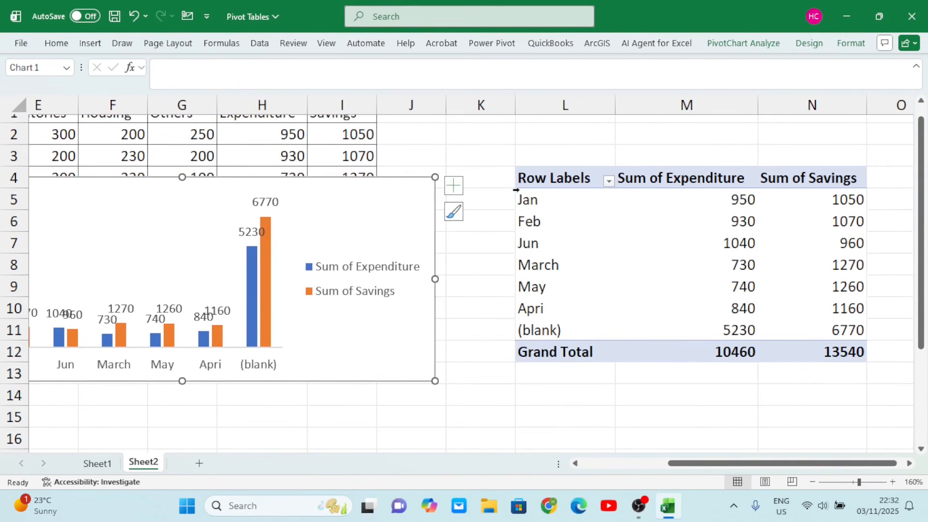
left_click(610, 183)
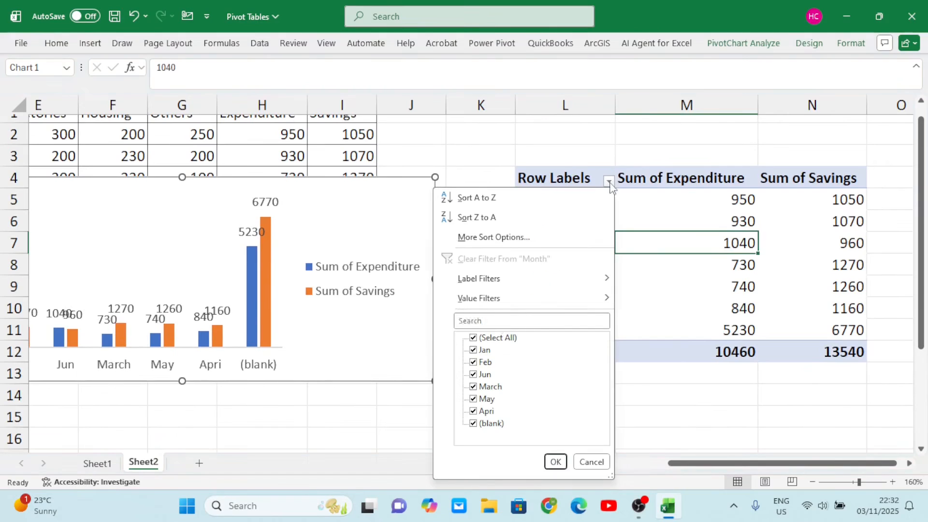
left_click(473, 425)
left_click(555, 462)
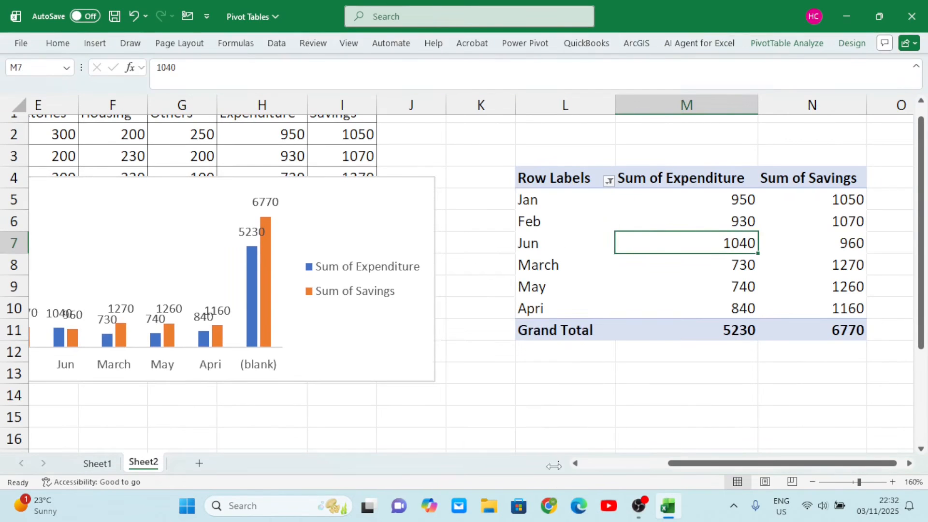
left_click_drag(327, 232, 571, 315)
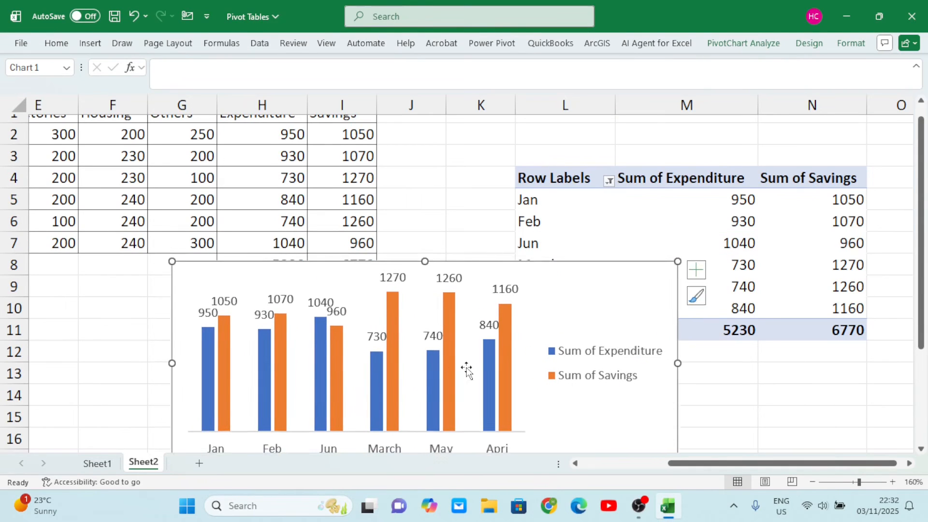
Step: Examine the chart's monthly Expenditure and Savings columns alongside the source table
scroll(466, 370, "down", 1)
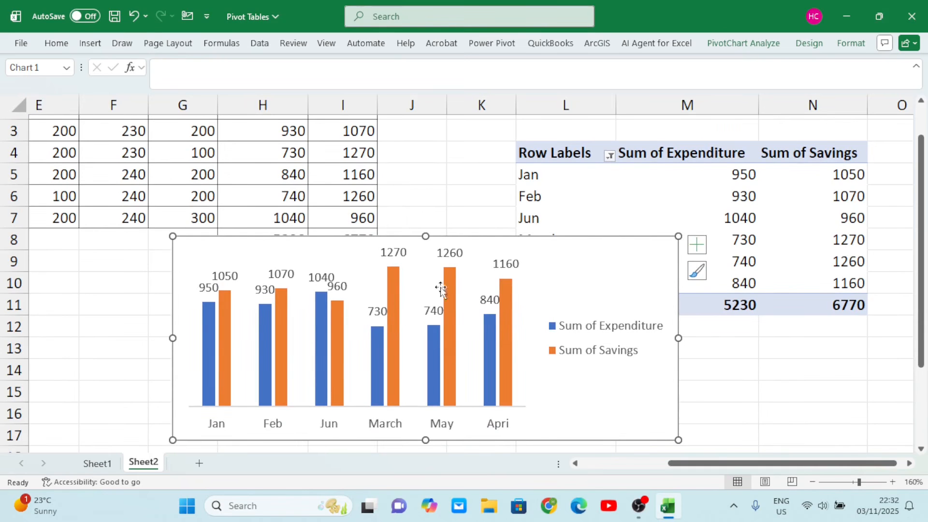
scroll(449, 299, "left", 3)
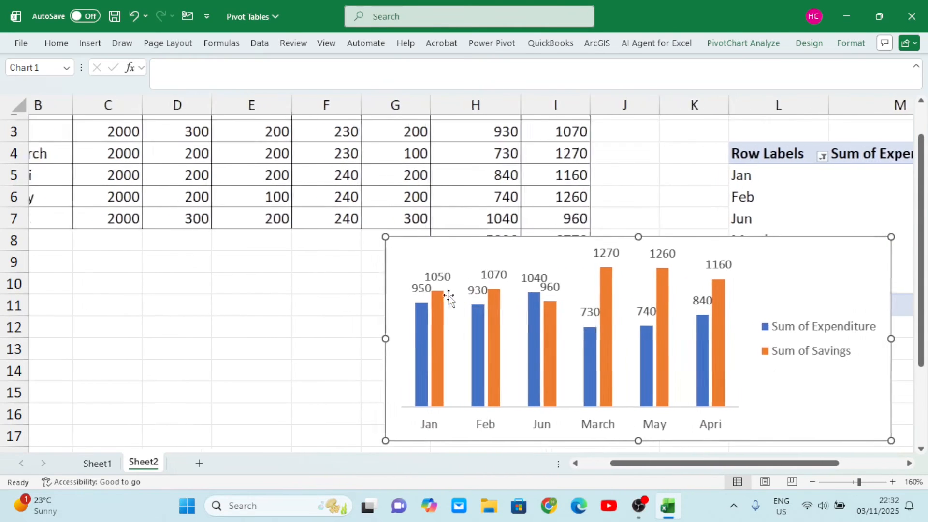
scroll(567, 349, "right", 1)
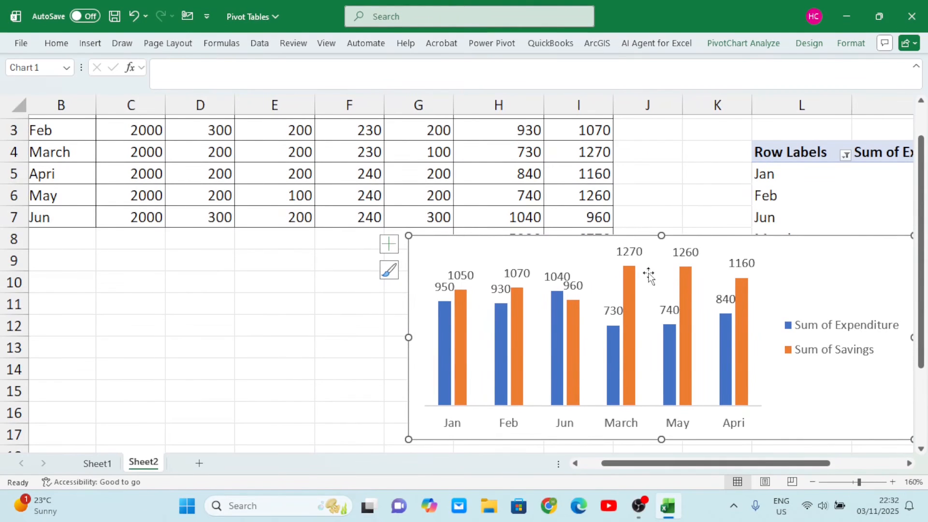
mouse_move(639, 282)
scroll(677, 379, "left", 1)
scroll(677, 380, "up", 2)
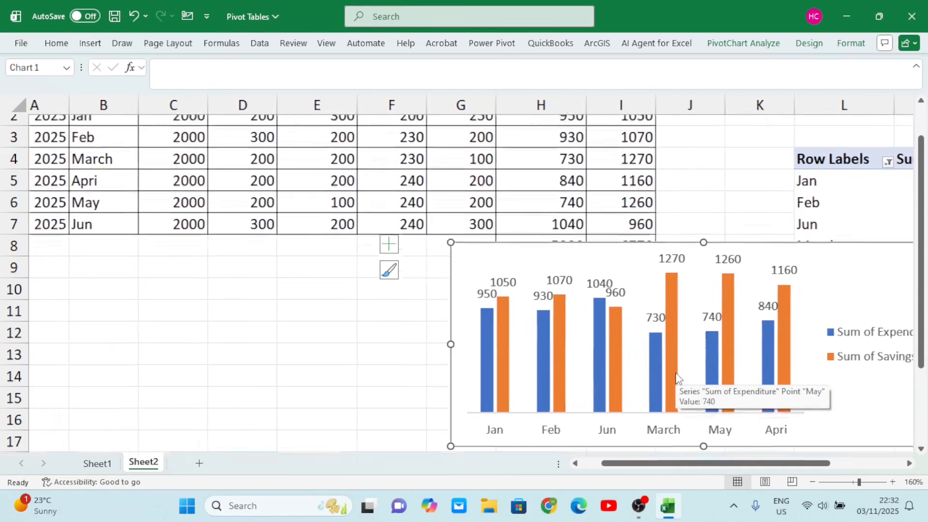
scroll(677, 379, "right", 4)
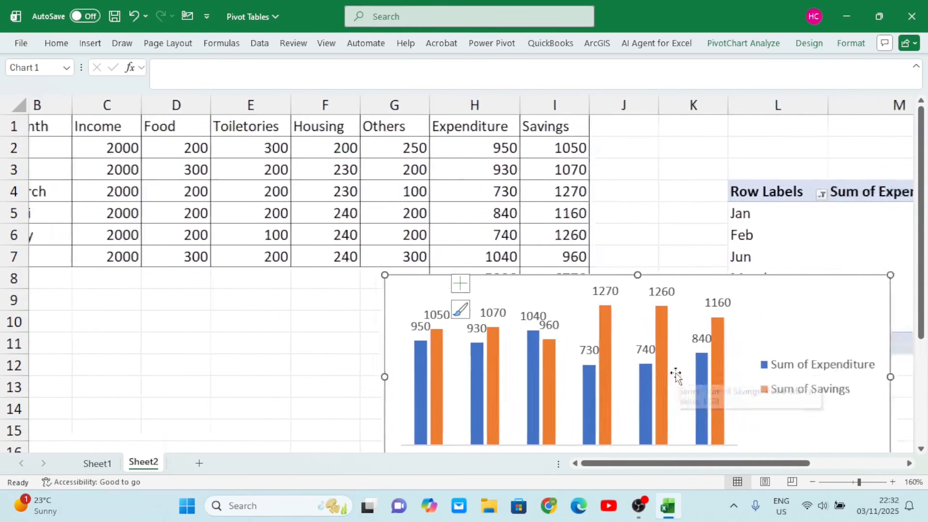
scroll(677, 380, "left", 1)
scroll(676, 375, "left", 3)
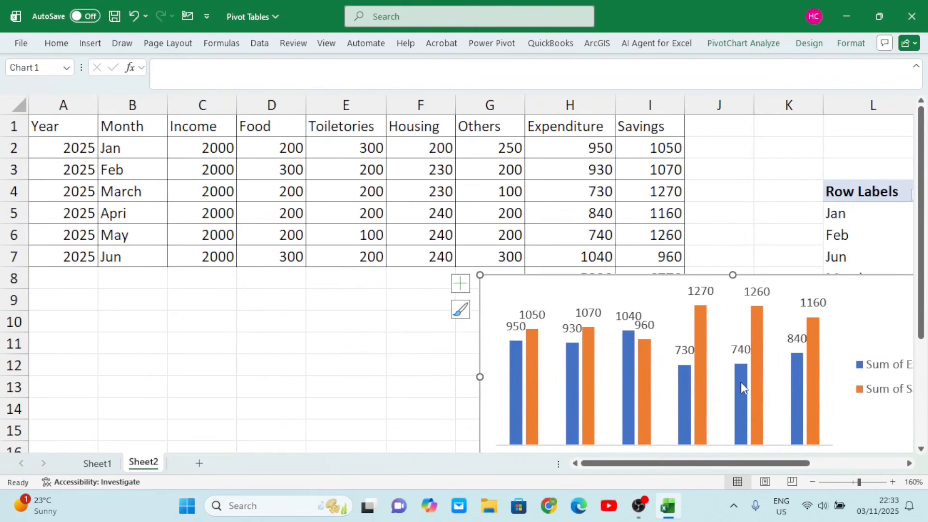
Step: Set the June income in cell C7 of the source table to 4000
left_click(222, 256)
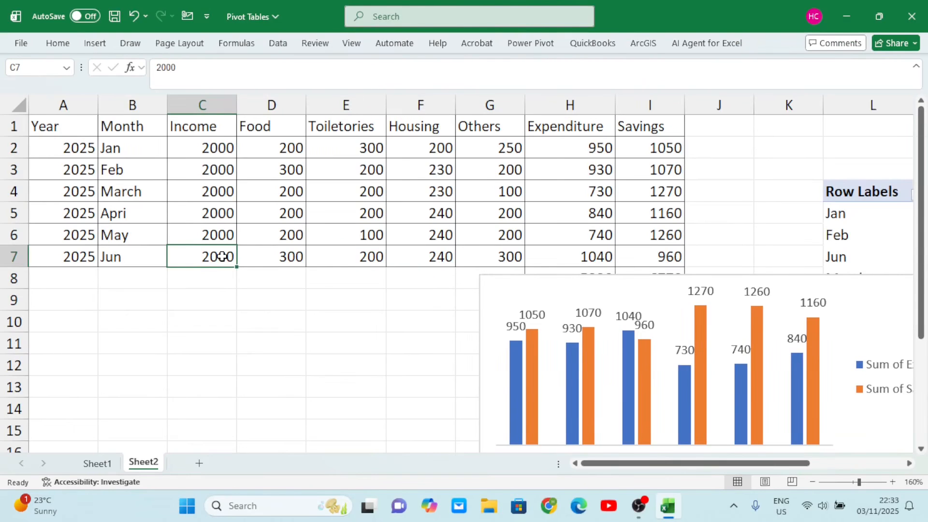
type("4000")
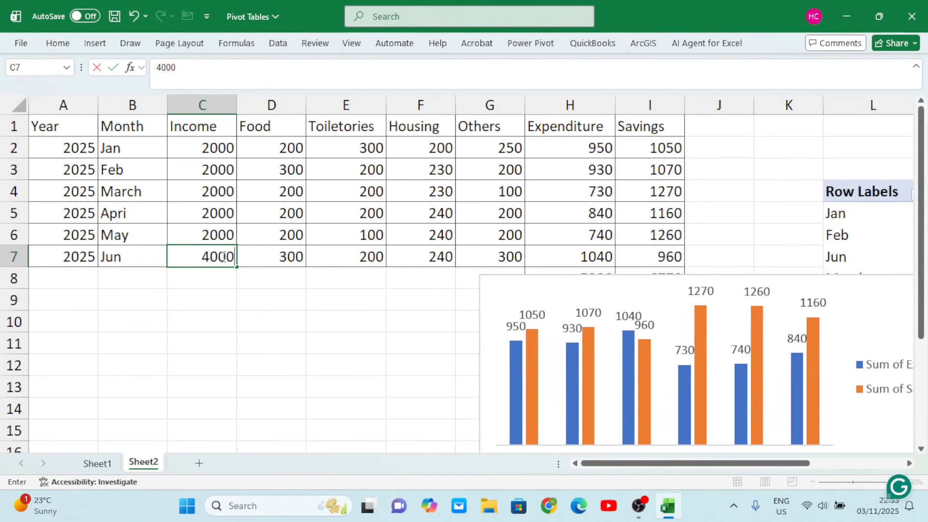
left_click(273, 321)
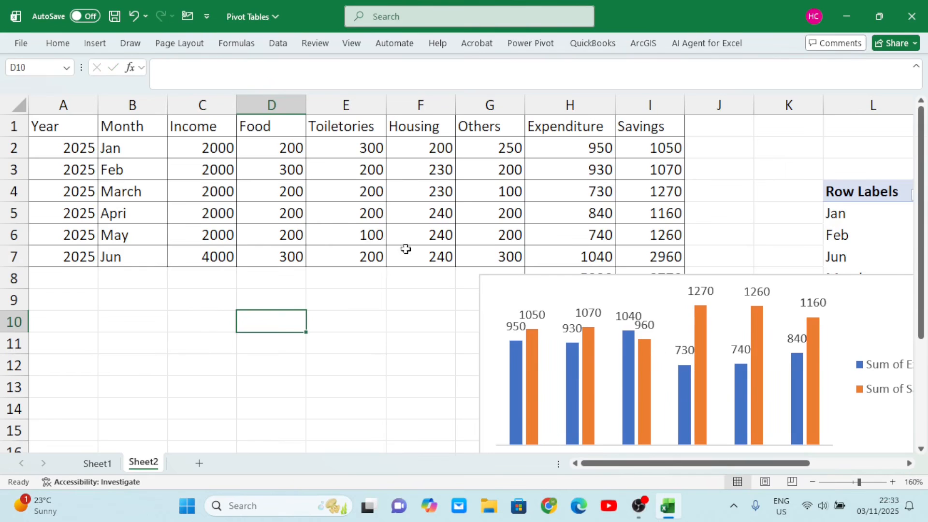
Step: Refresh all data so the PivotTable and chart pick up the changed June income
scroll(661, 353, "down", 1)
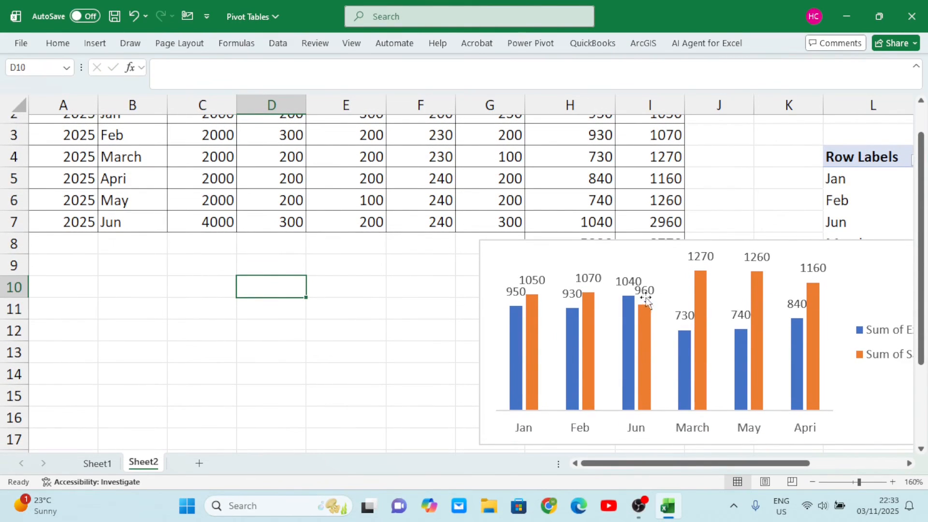
left_click(277, 44)
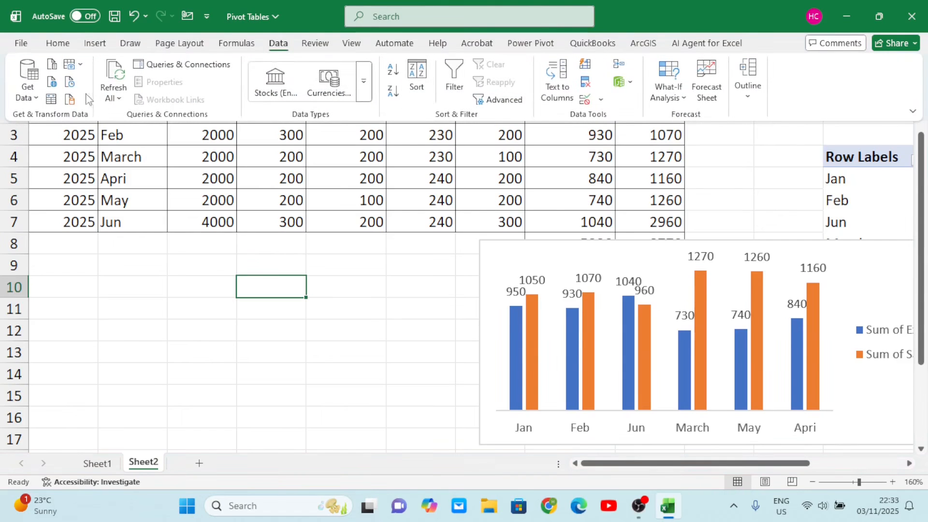
left_click(115, 98)
left_click(150, 125)
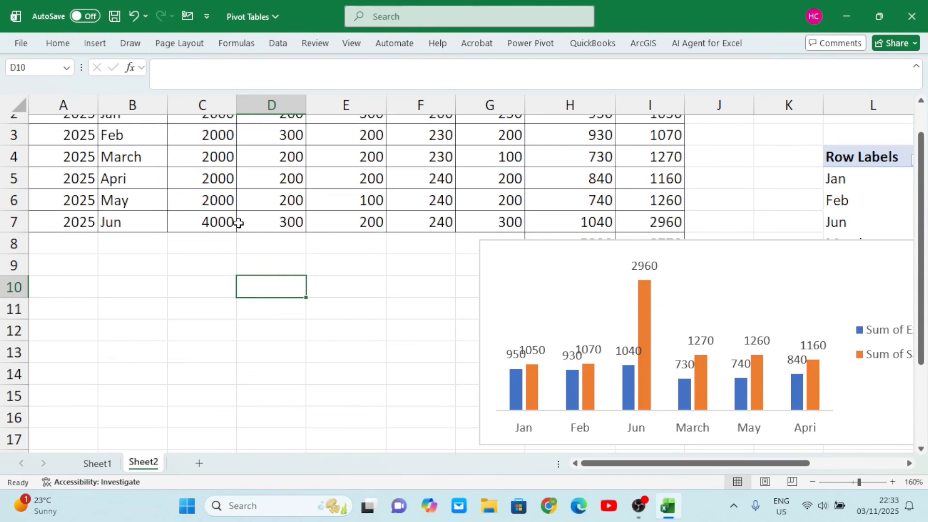
Step: Convert the source range A1:I7 into an Excel table with headers
left_click(75, 240)
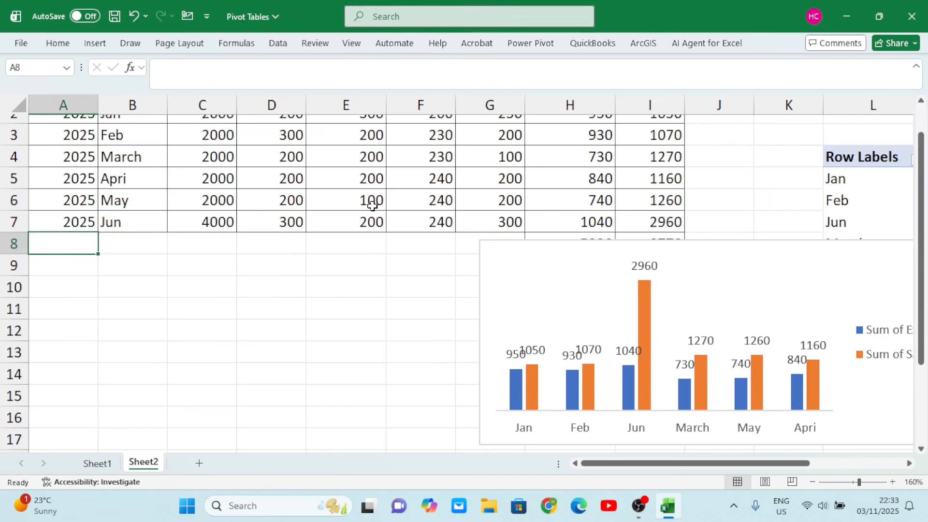
scroll(372, 205, "up", 1)
scroll(339, 193, "down", 2)
scroll(279, 174, "up", 2)
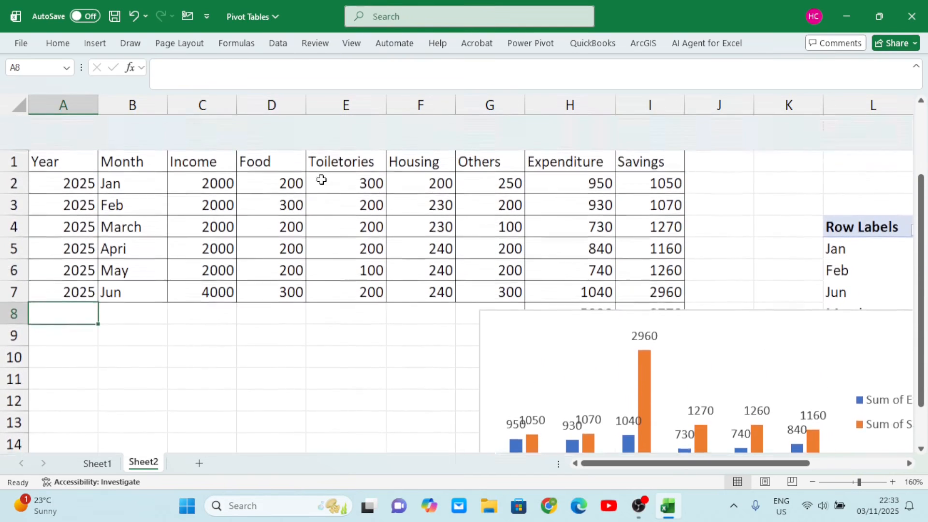
left_click(372, 185)
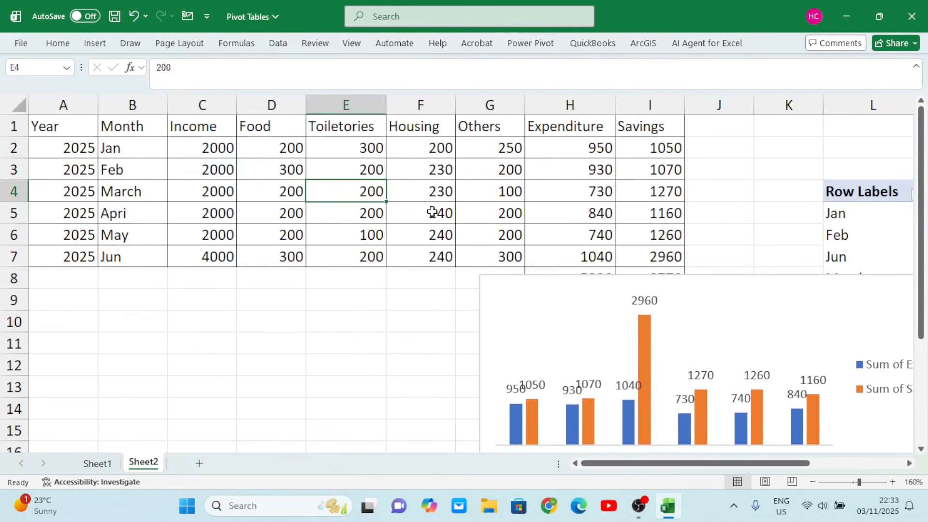
key("ctrl+t")
left_click(444, 399)
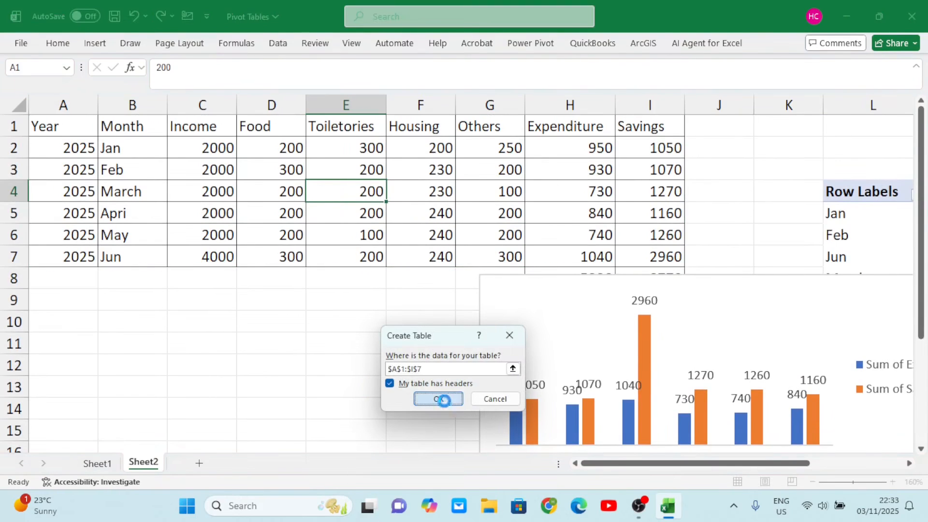
left_click(437, 236)
Step: Move the chart below the source data's totals row, starting at row 10 and spanning columns D to J
scroll(437, 235, "down", 2)
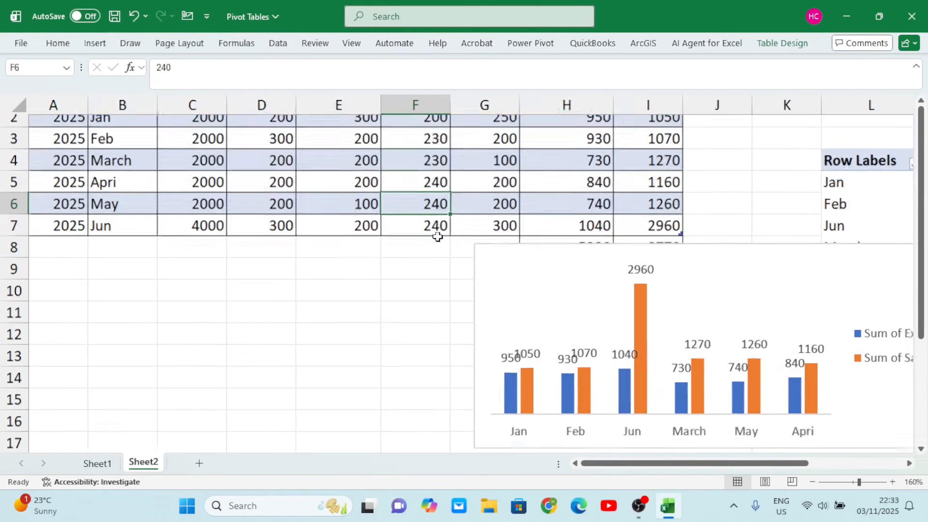
scroll(247, 228, "up", 1)
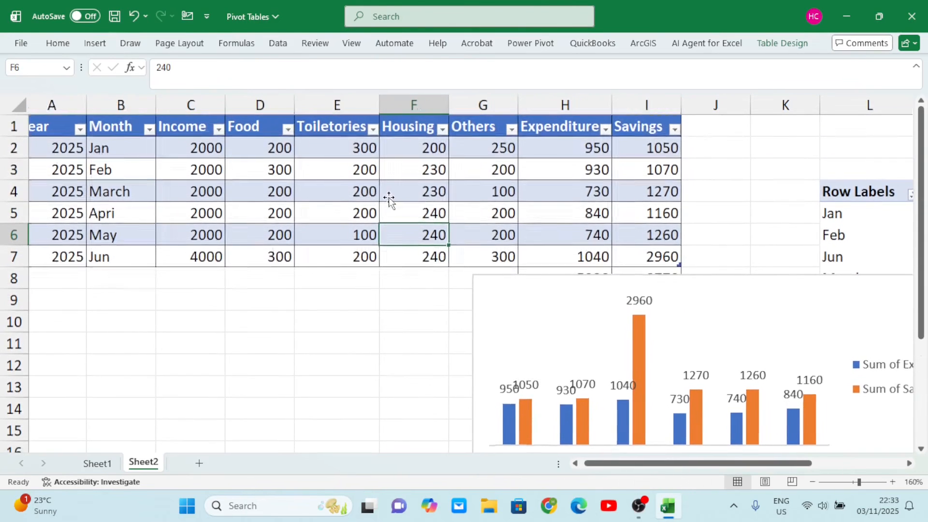
scroll(389, 197, "down", 1)
scroll(389, 198, "up", 1)
scroll(388, 197, "right", 4)
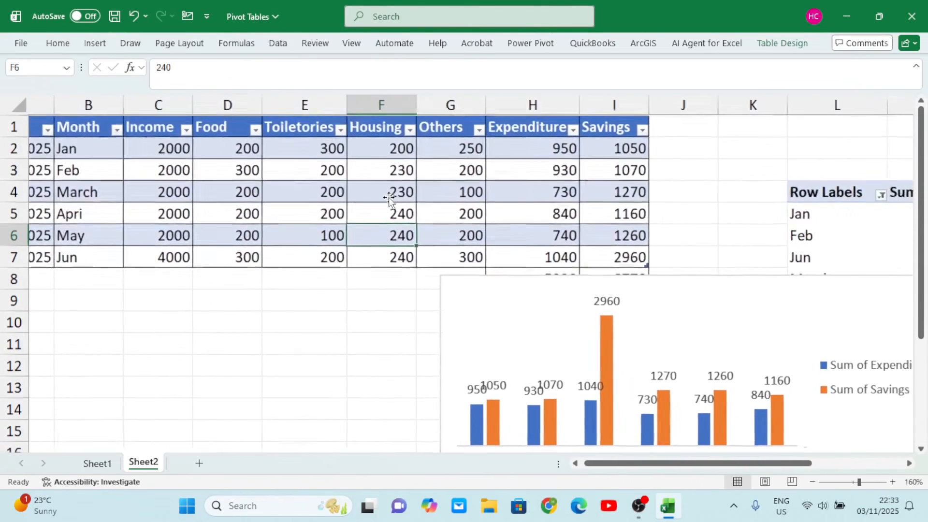
scroll(388, 197, "left", 2)
scroll(388, 197, "down", 1)
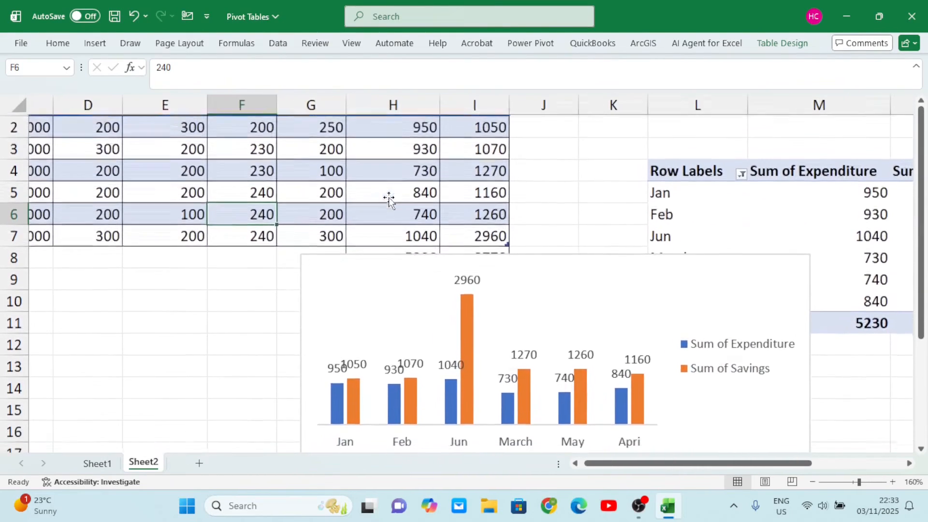
left_click(583, 269)
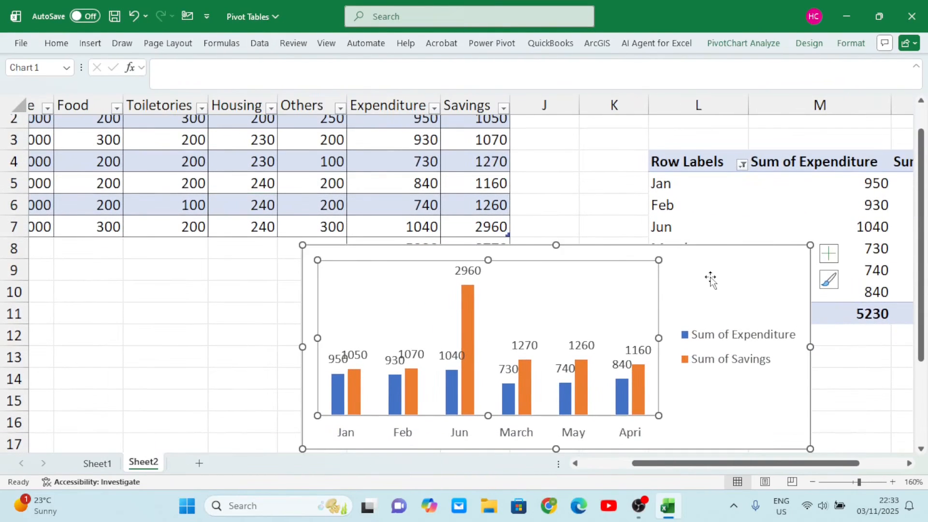
left_click_drag(710, 275, 472, 317)
Step: Review the PivotTable, the formatted source table and the repositioned chart on the sheet
scroll(587, 263, "right", 5)
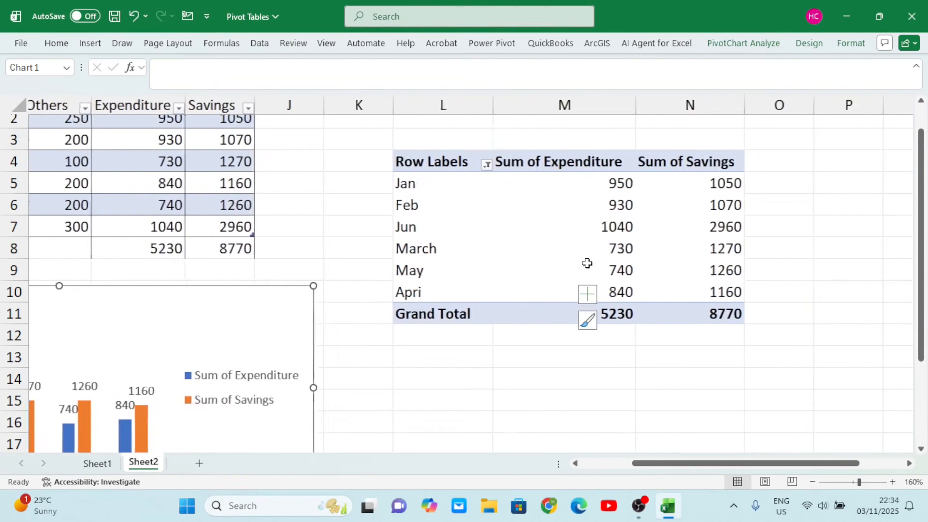
scroll(587, 263, "up", 1)
scroll(588, 263, "left", 3)
scroll(587, 263, "left", 8)
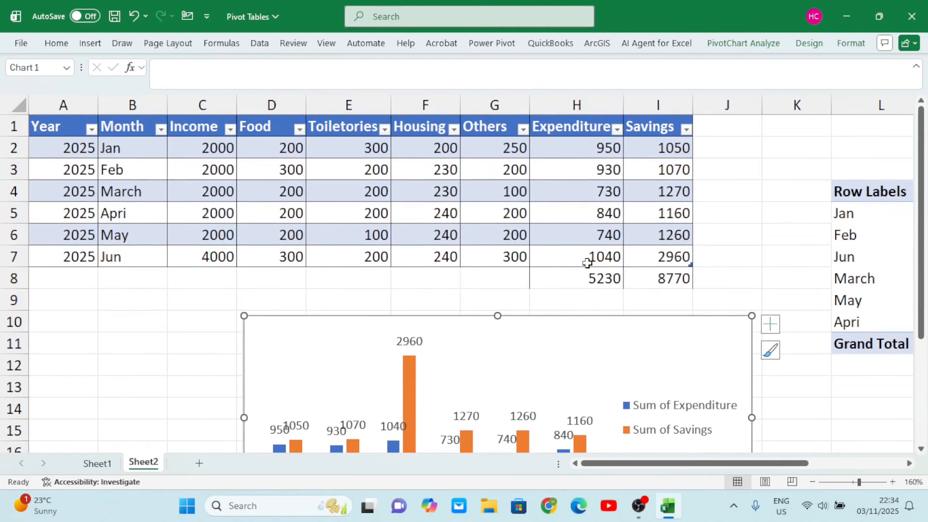
scroll(587, 263, "down", 1)
scroll(587, 263, "right", 5)
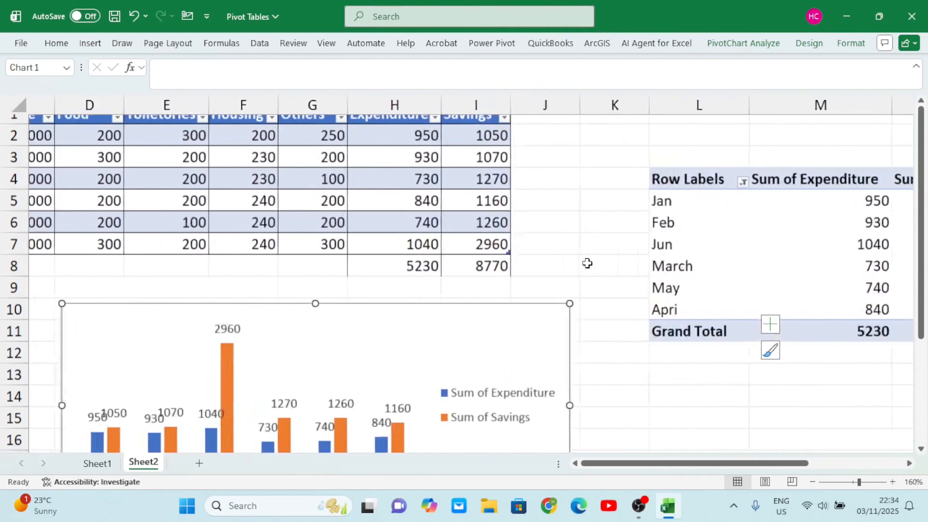
scroll(587, 263, "left", 6)
scroll(587, 263, "down", 1)
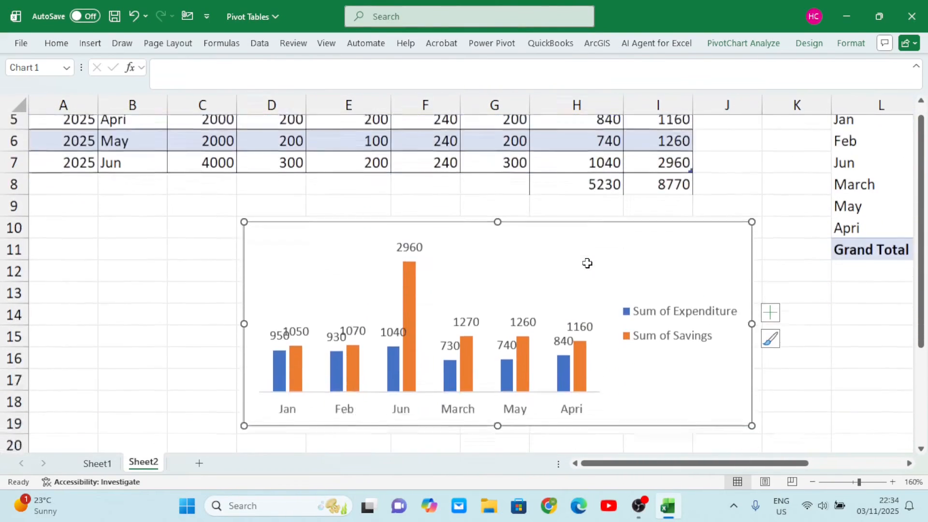
scroll(587, 263, "up", 2)
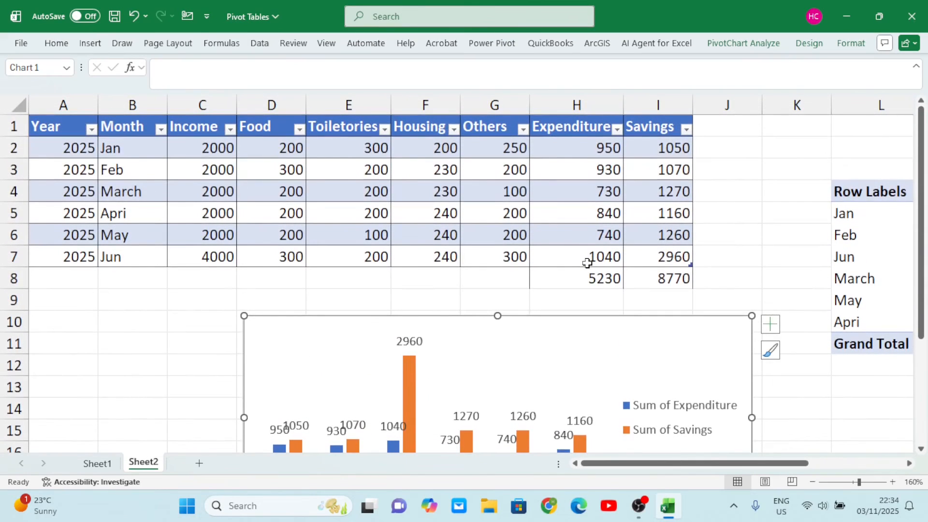